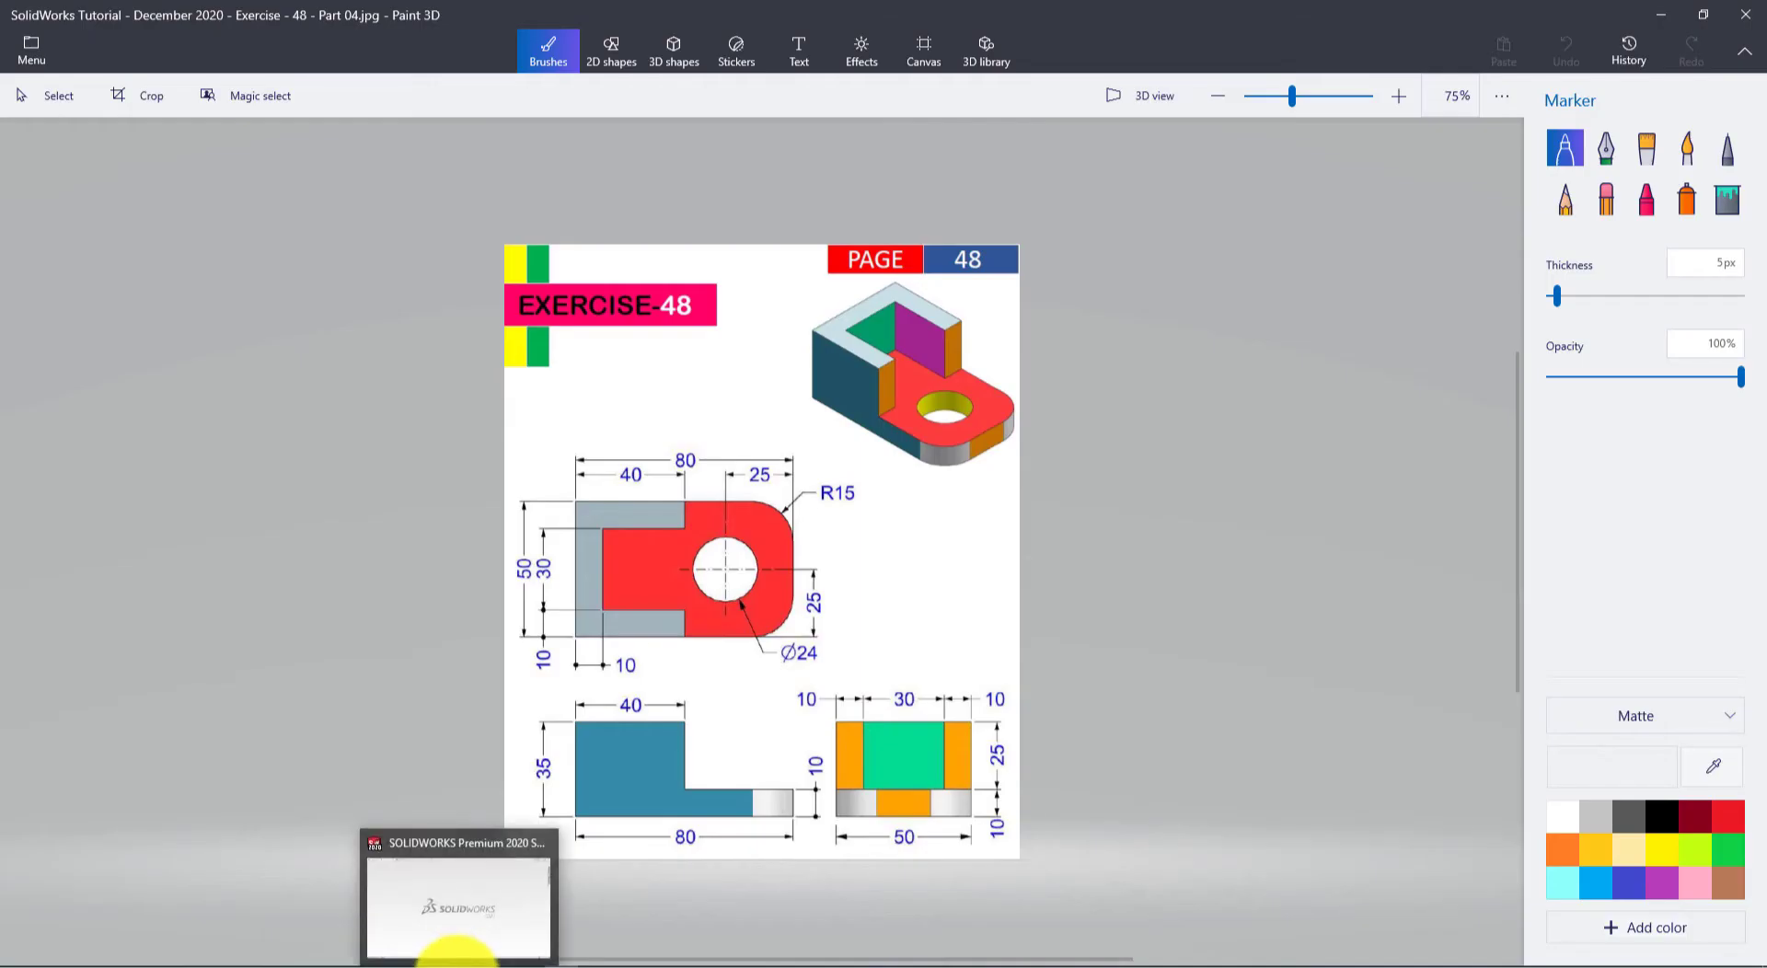
Step: Create a new SOLIDWORKS part document
click(456, 959)
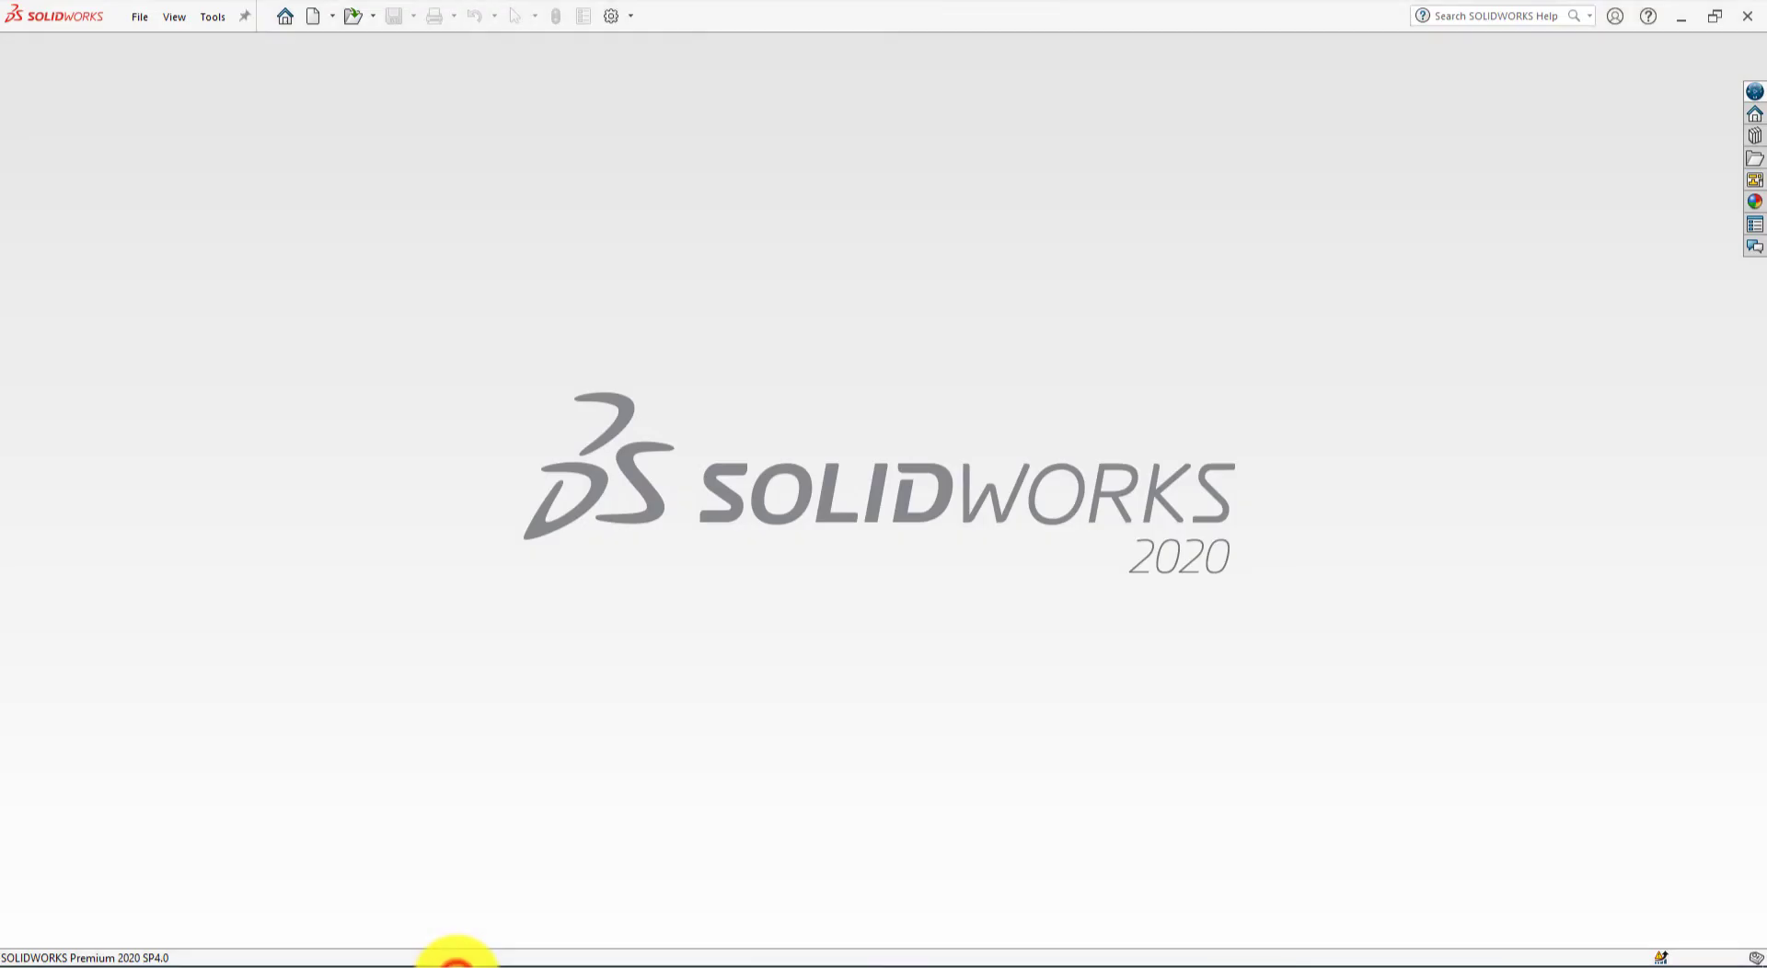
click(320, 20)
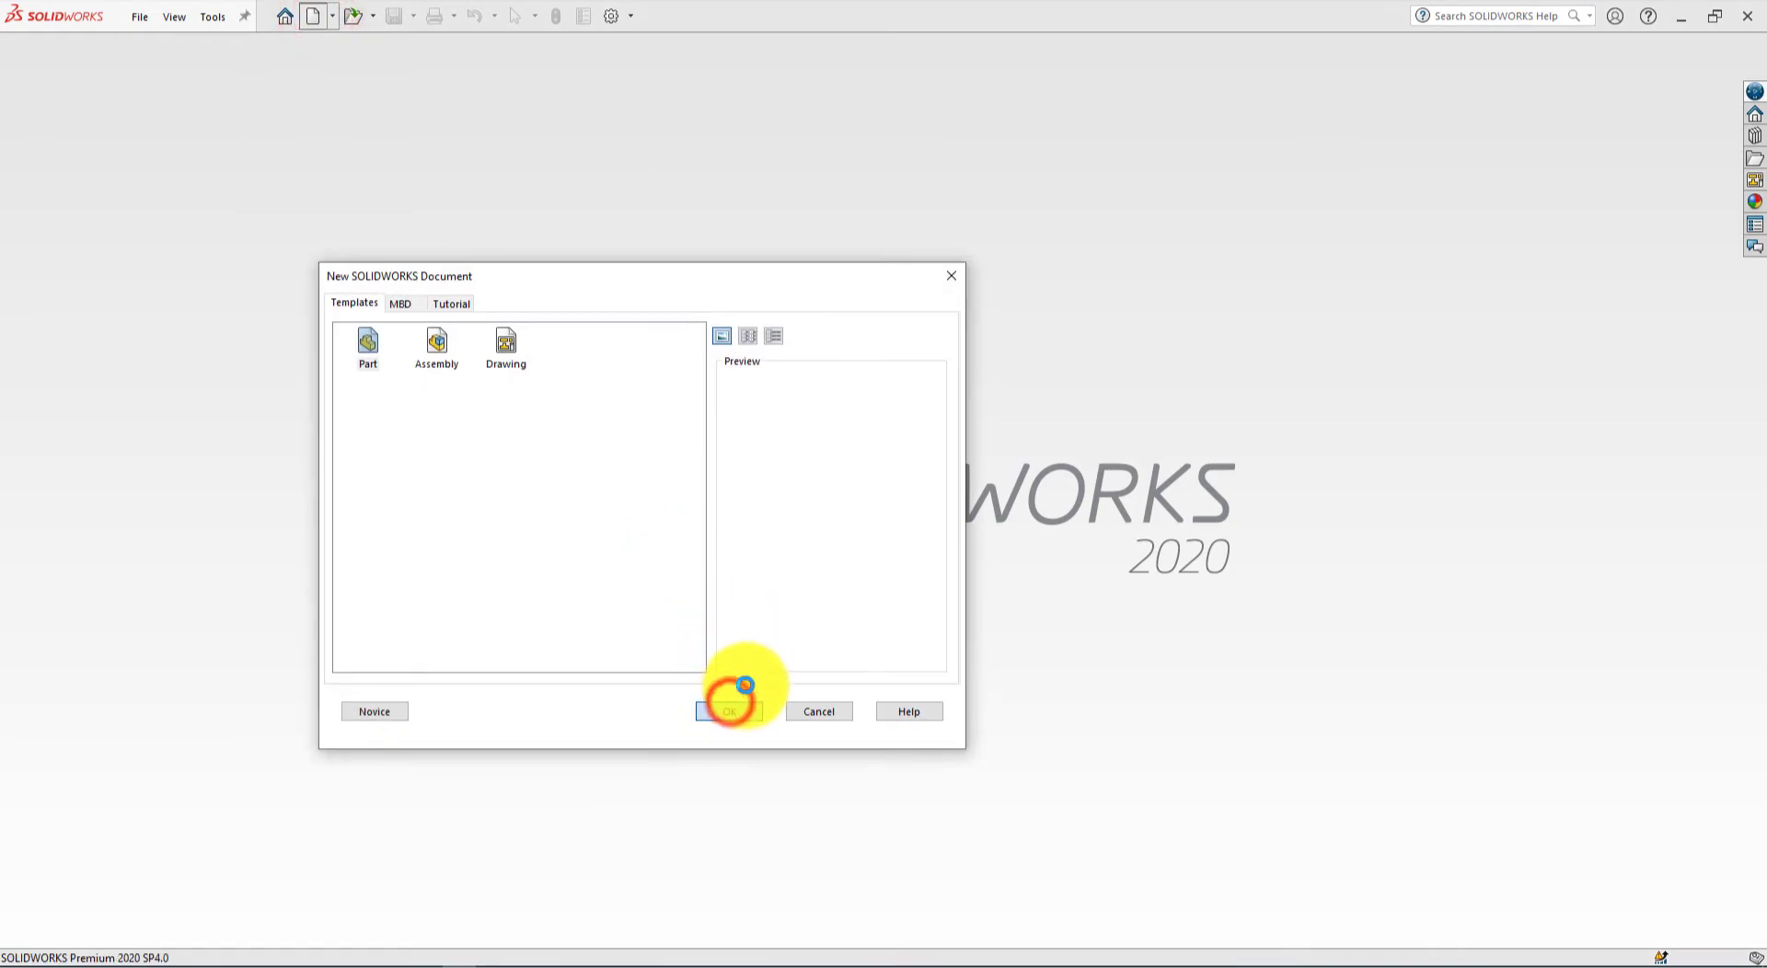
click(727, 710)
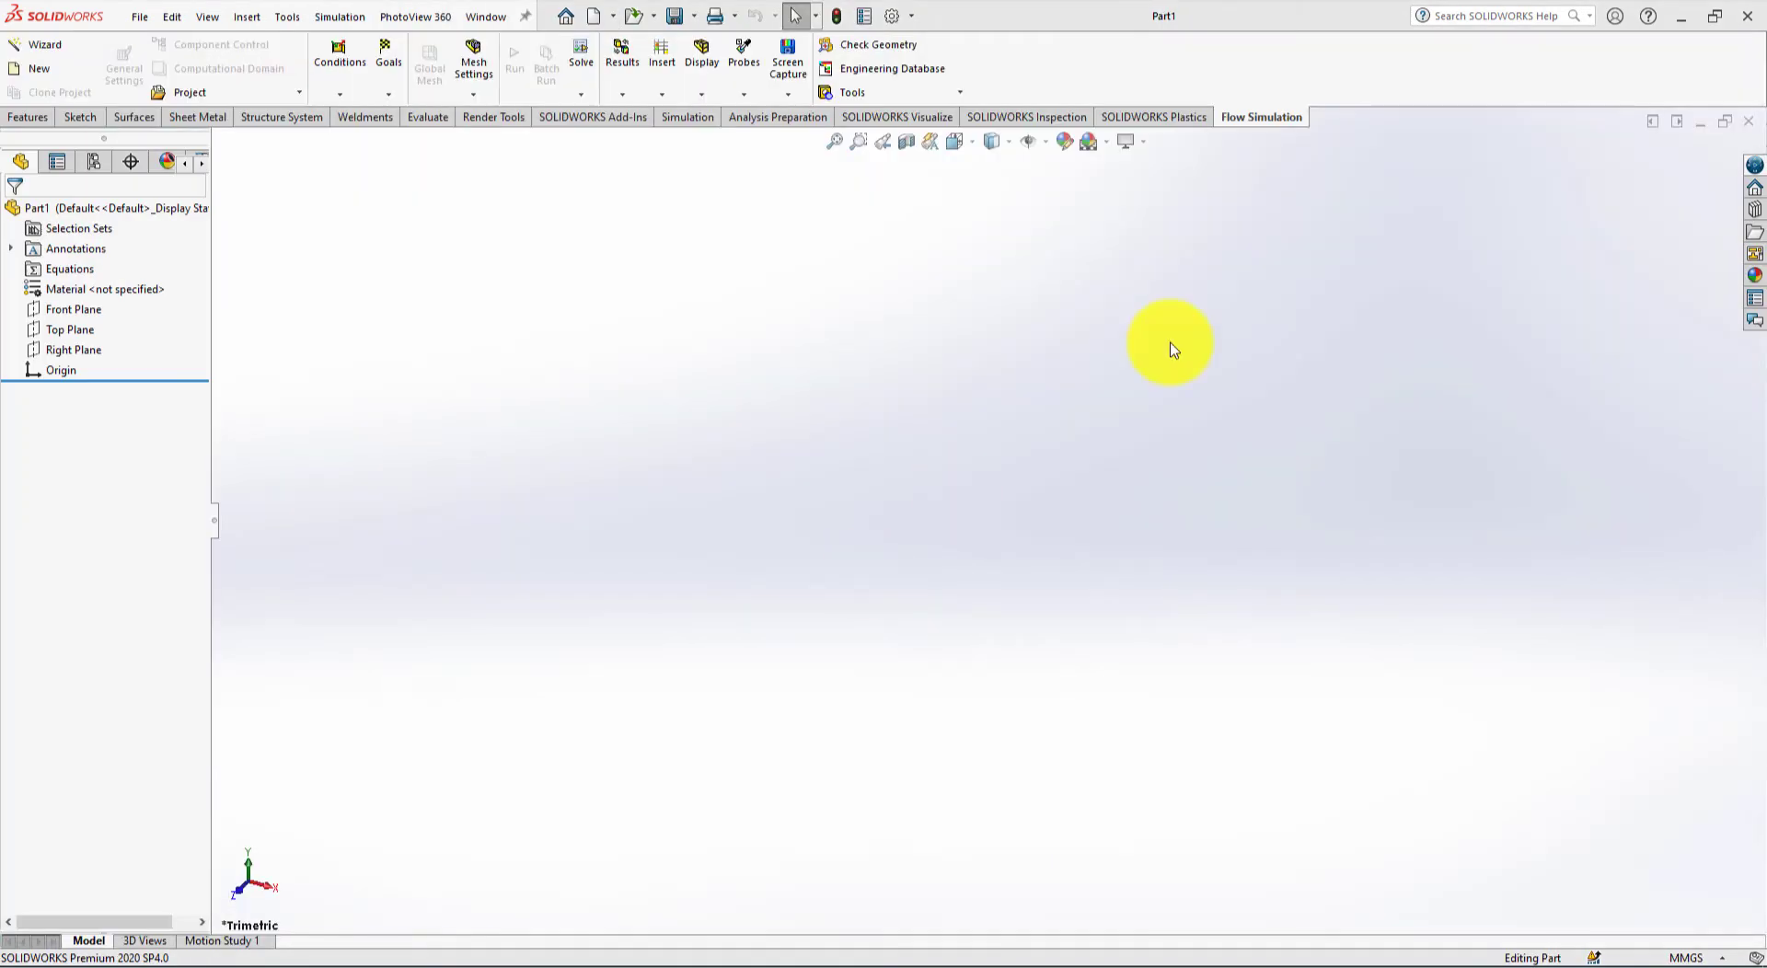
Step: Apply the Plain White background scene
click(1145, 145)
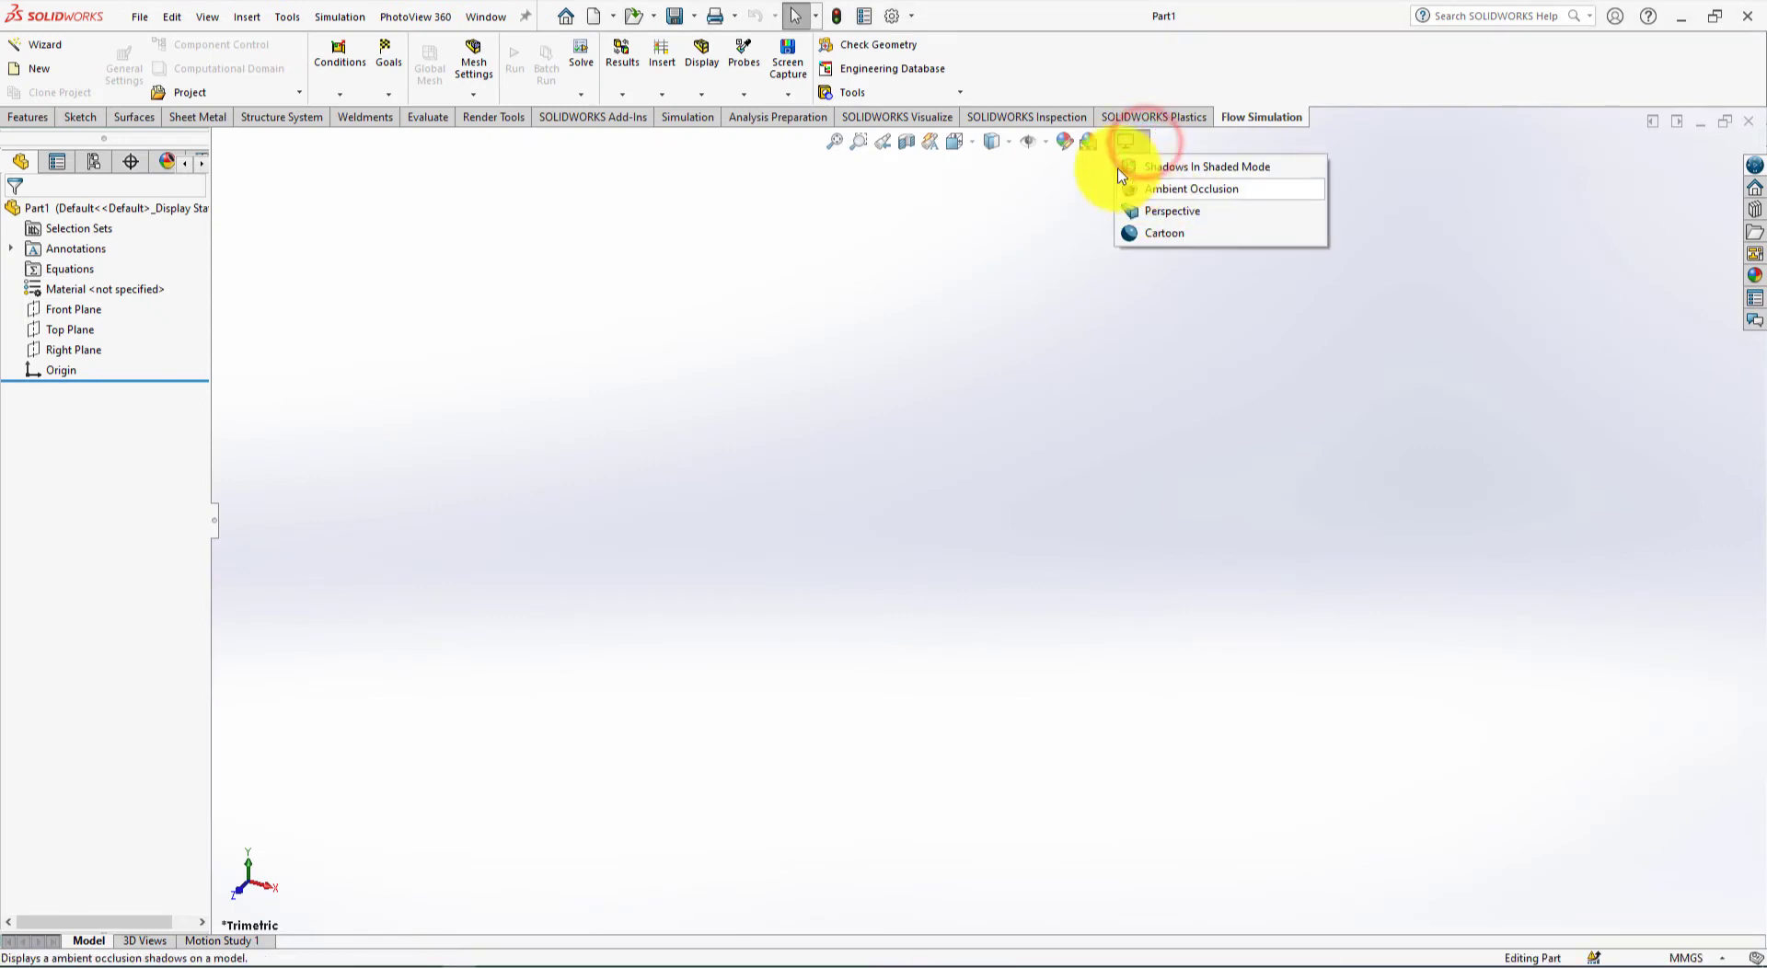
click(1088, 143)
click(1130, 189)
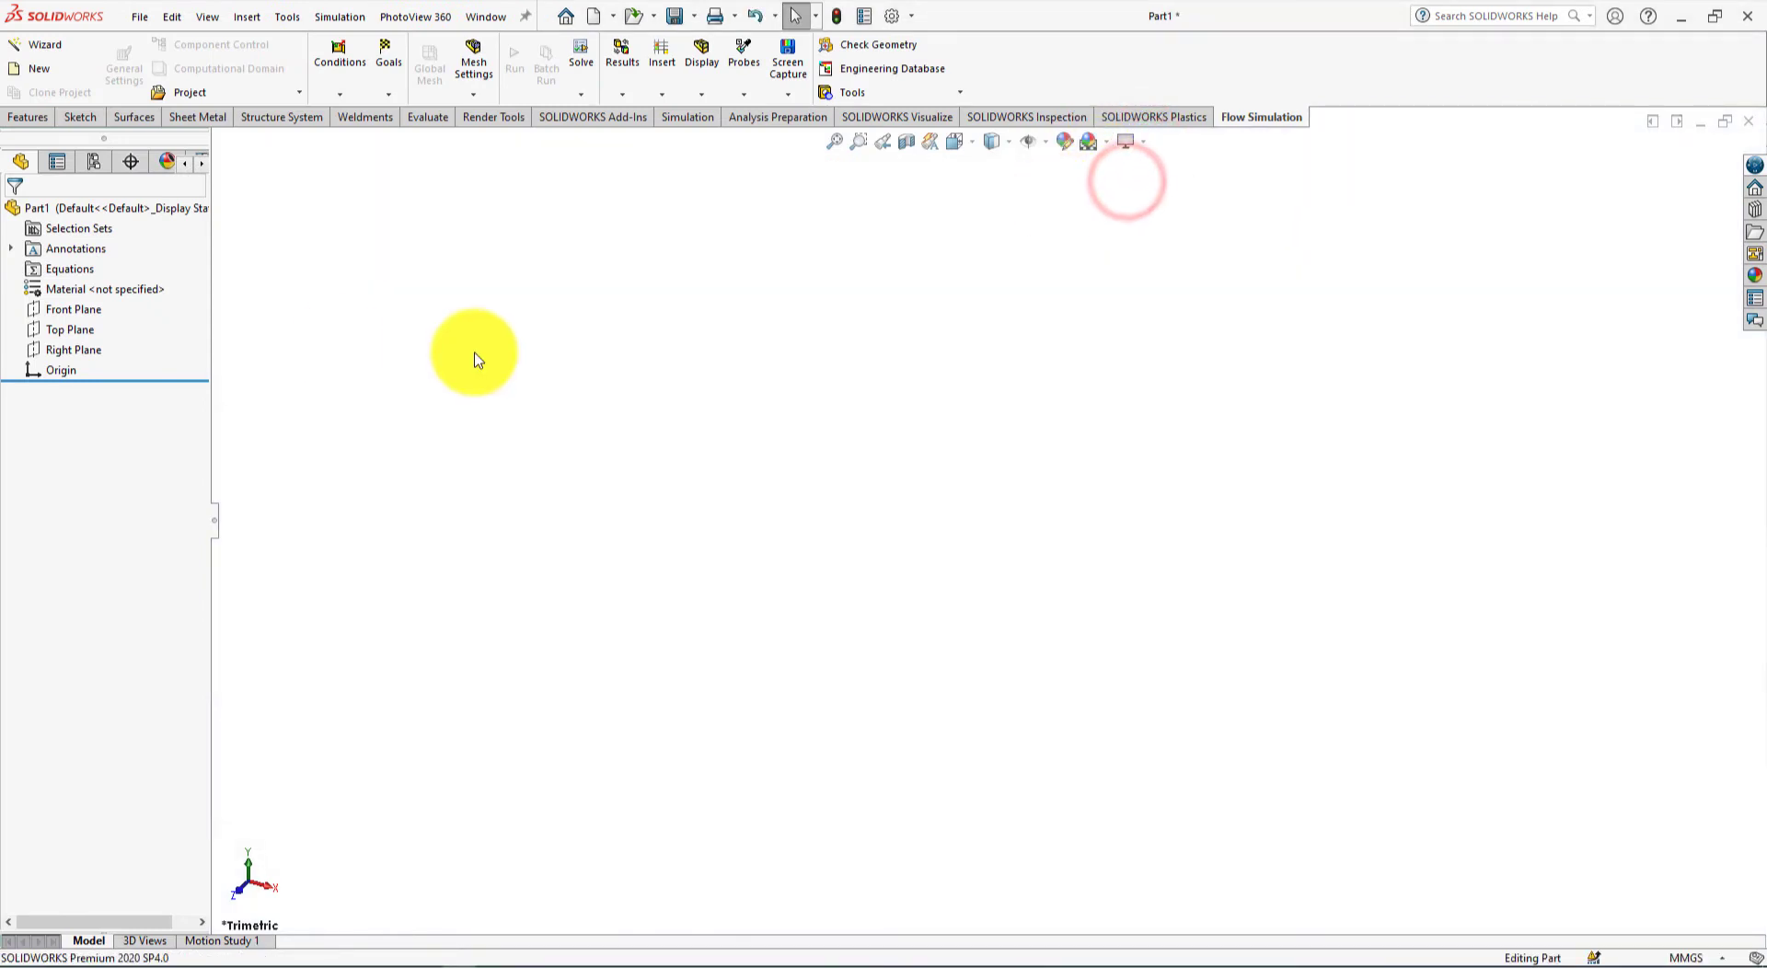
Step: Assign AISI 1020 Steel, Cold Rolled as the part material
right_click(156, 300)
key(Escape)
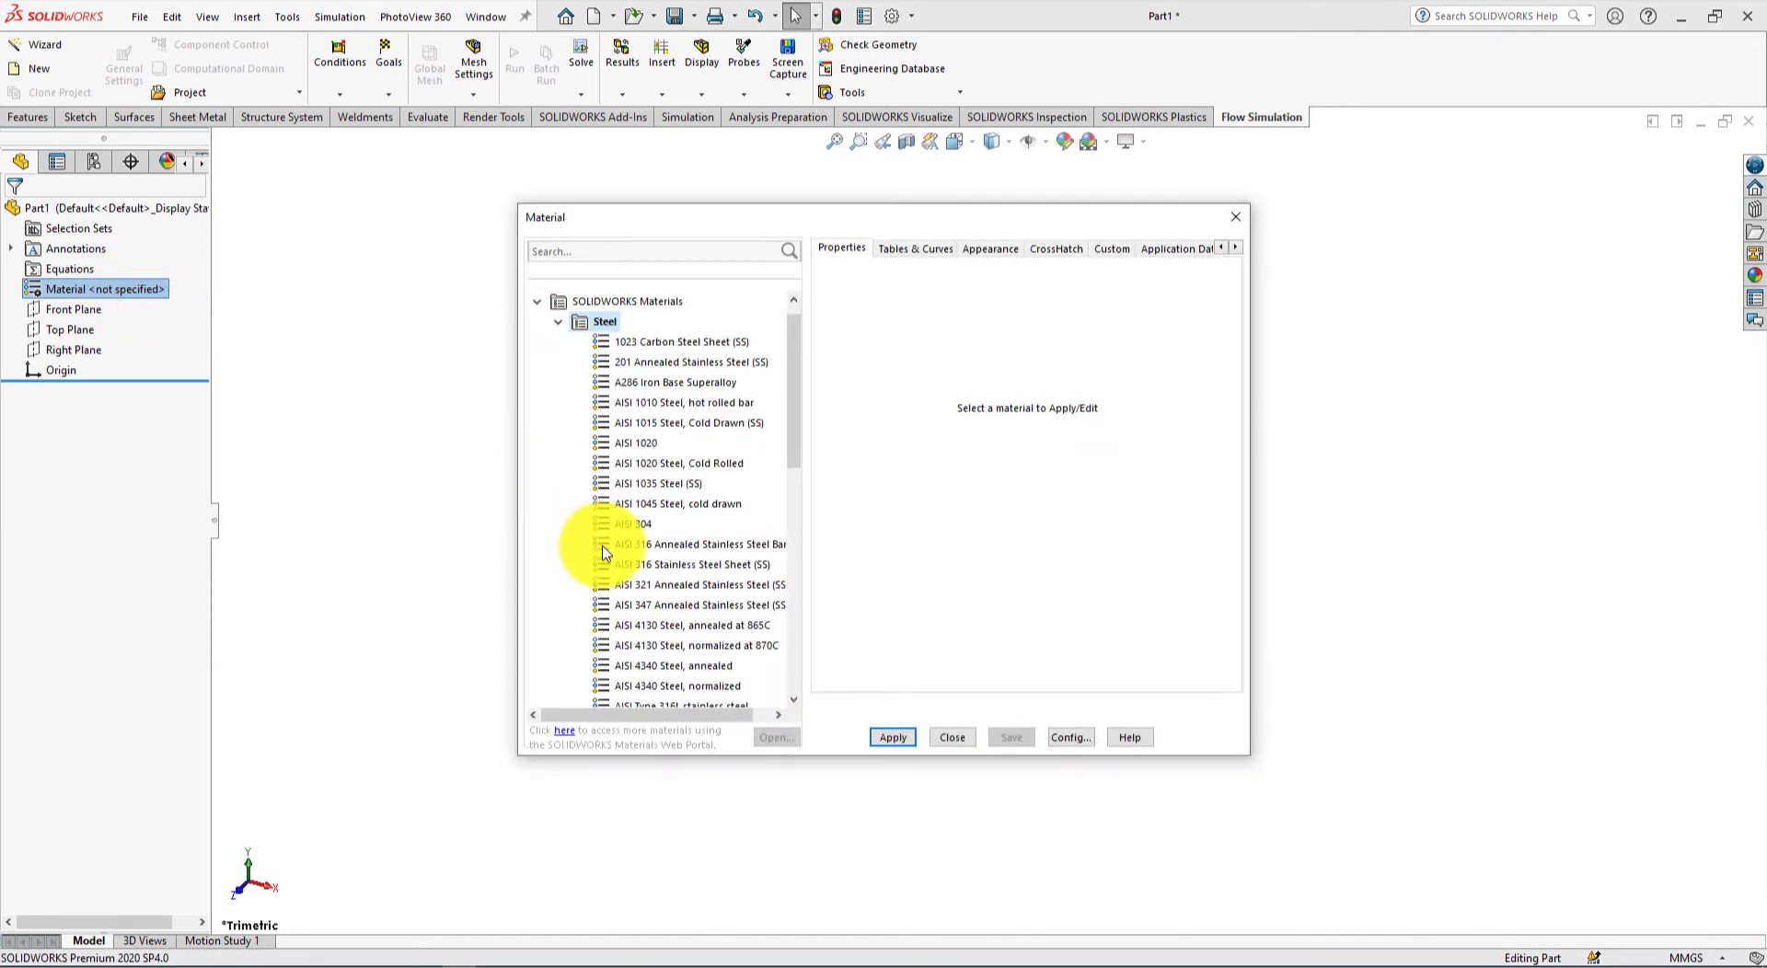
click(645, 463)
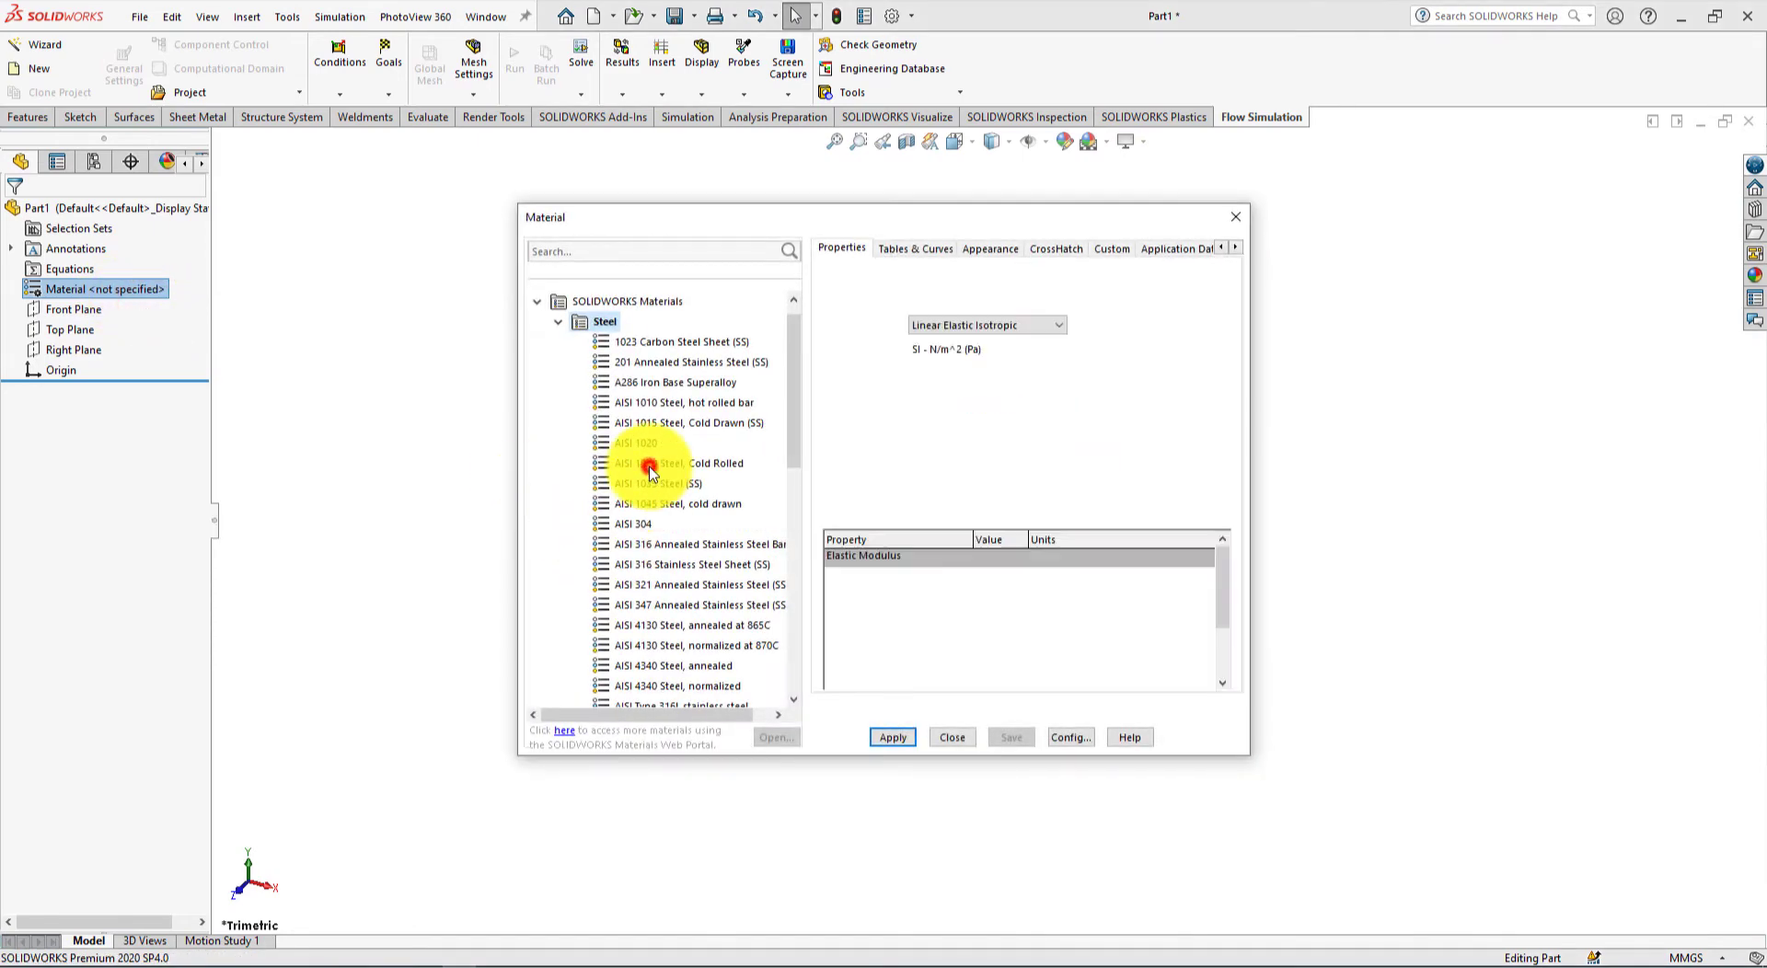
click(951, 737)
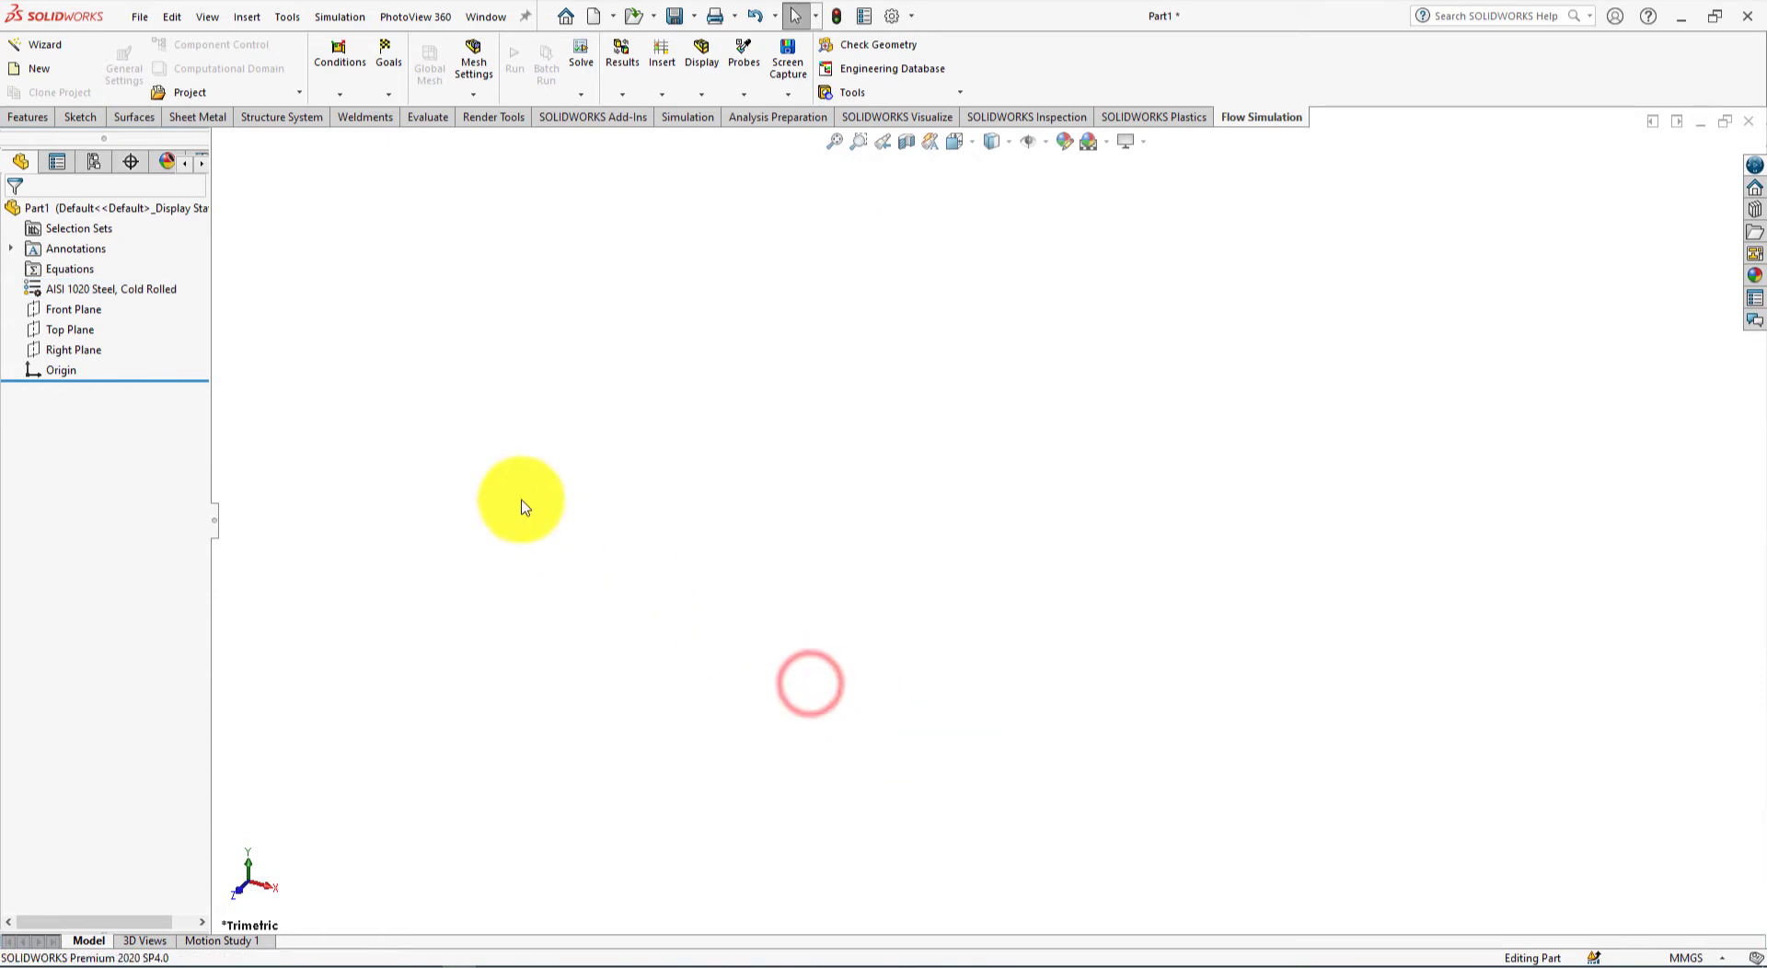
Step: Select the Top Plane for sketching and check the Exercise 48 reference drawing
click(79, 333)
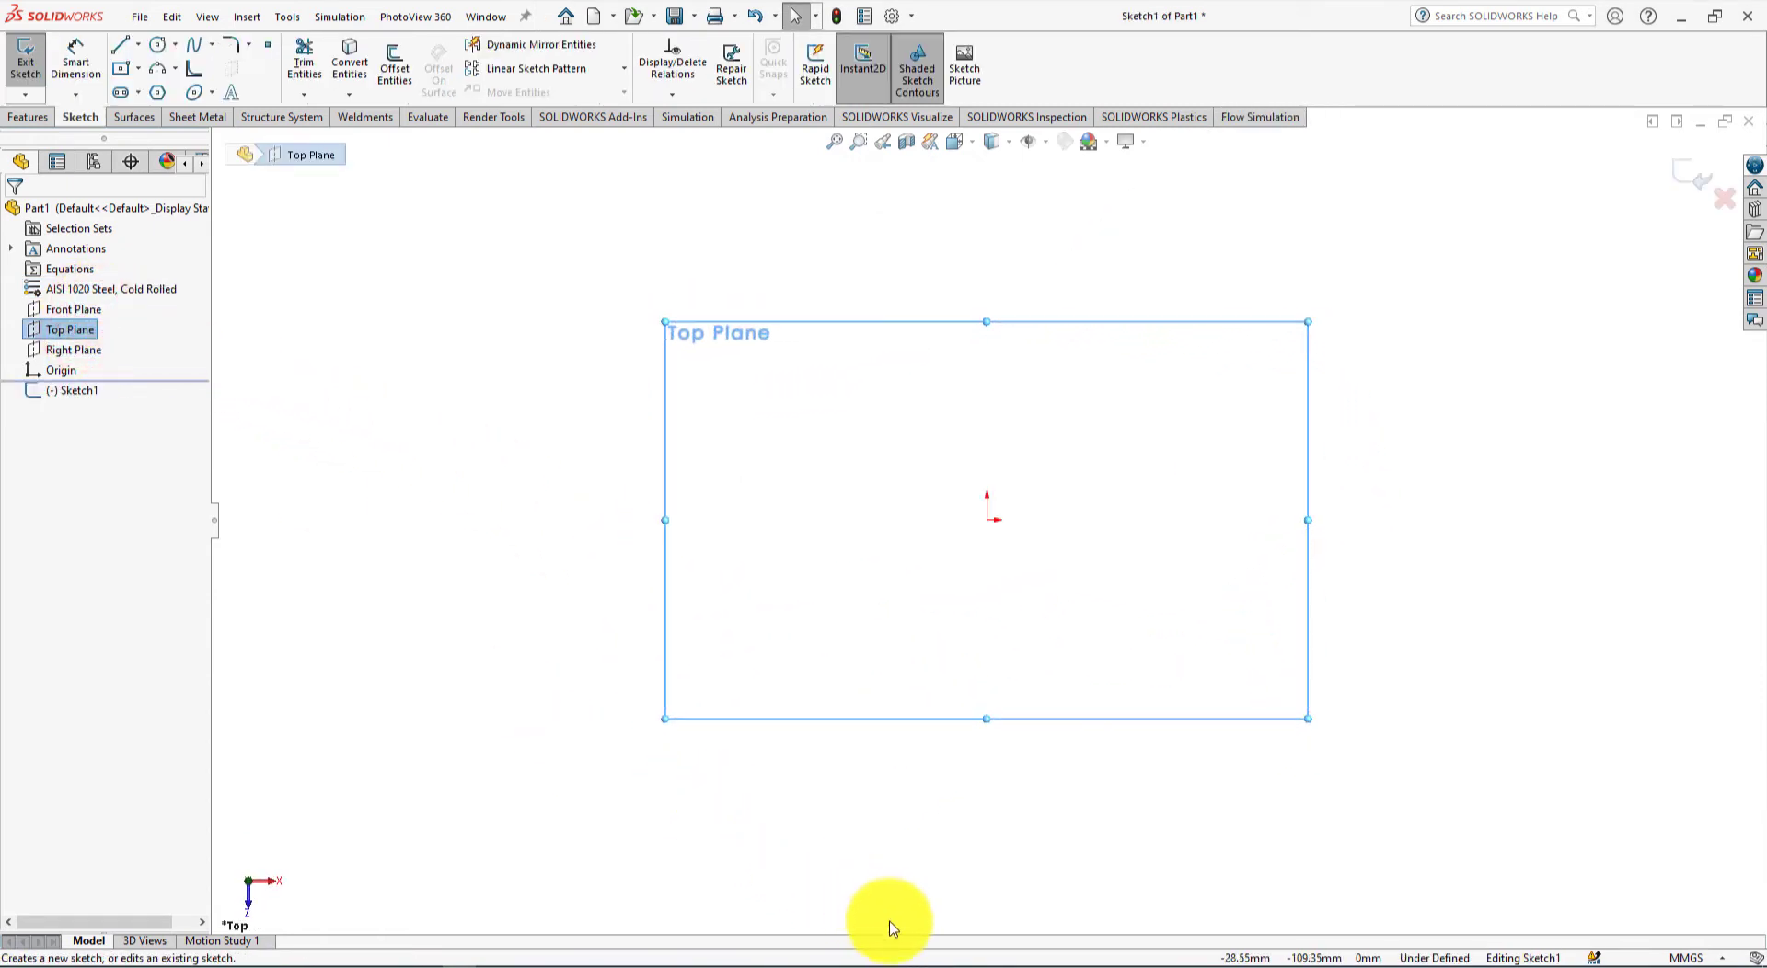
click(967, 963)
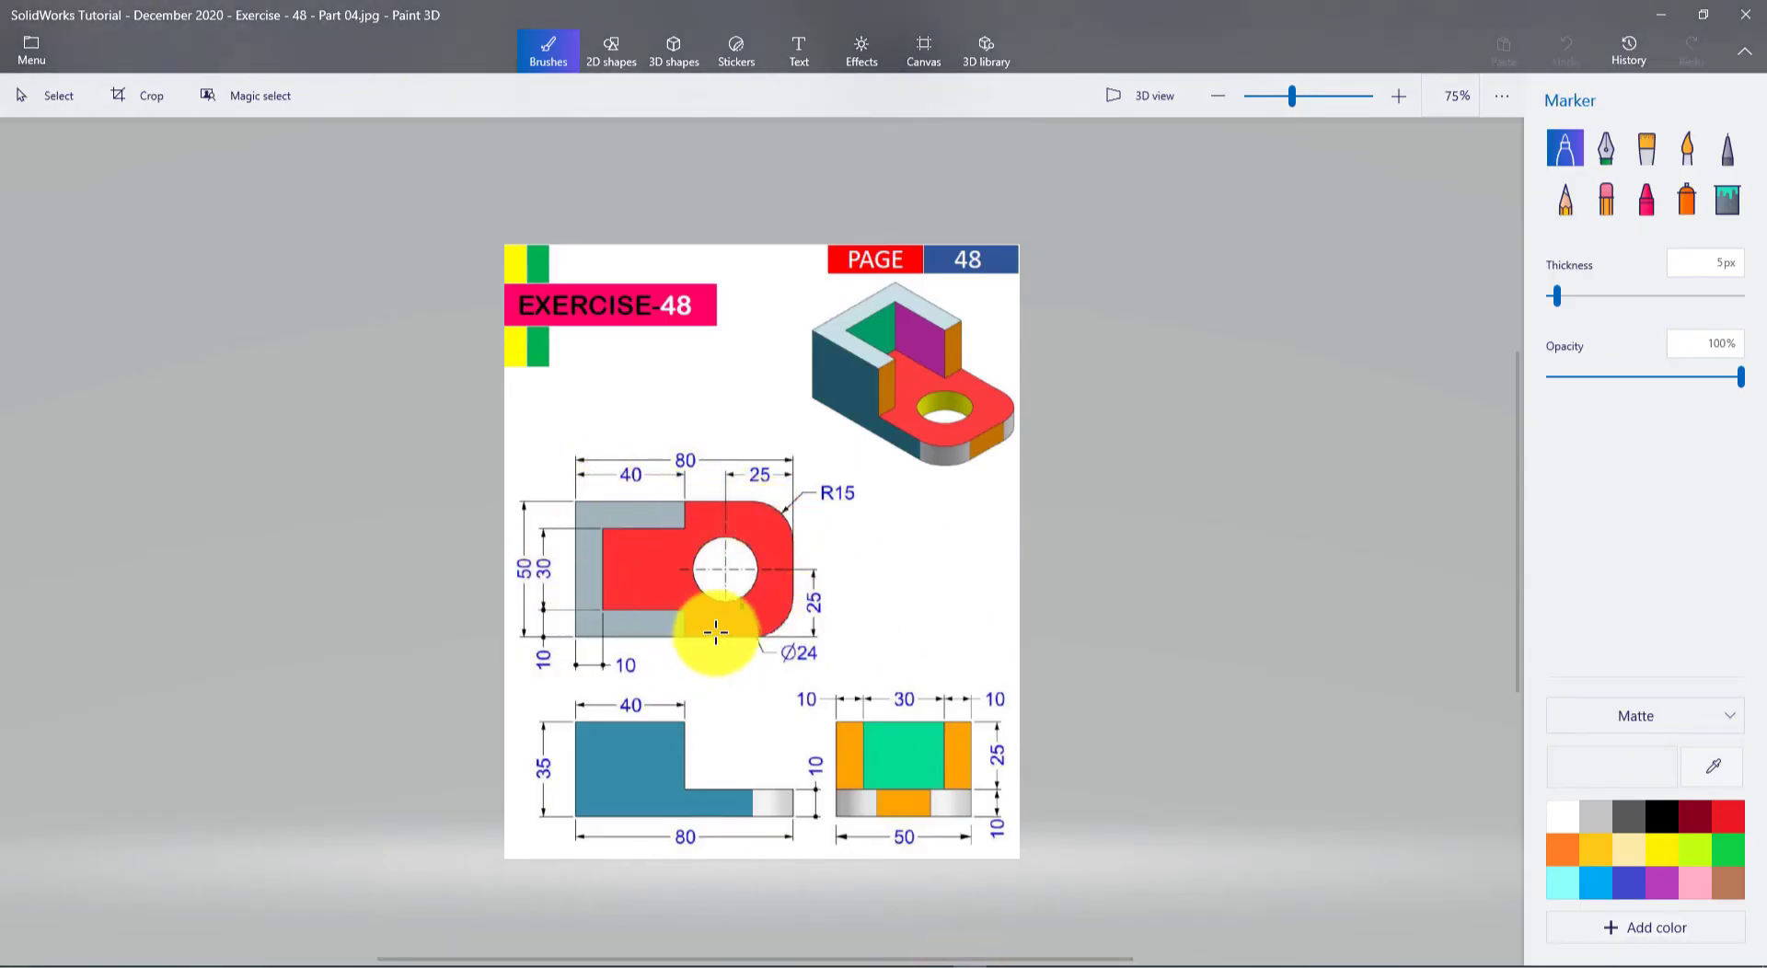
key(alt+Tab)
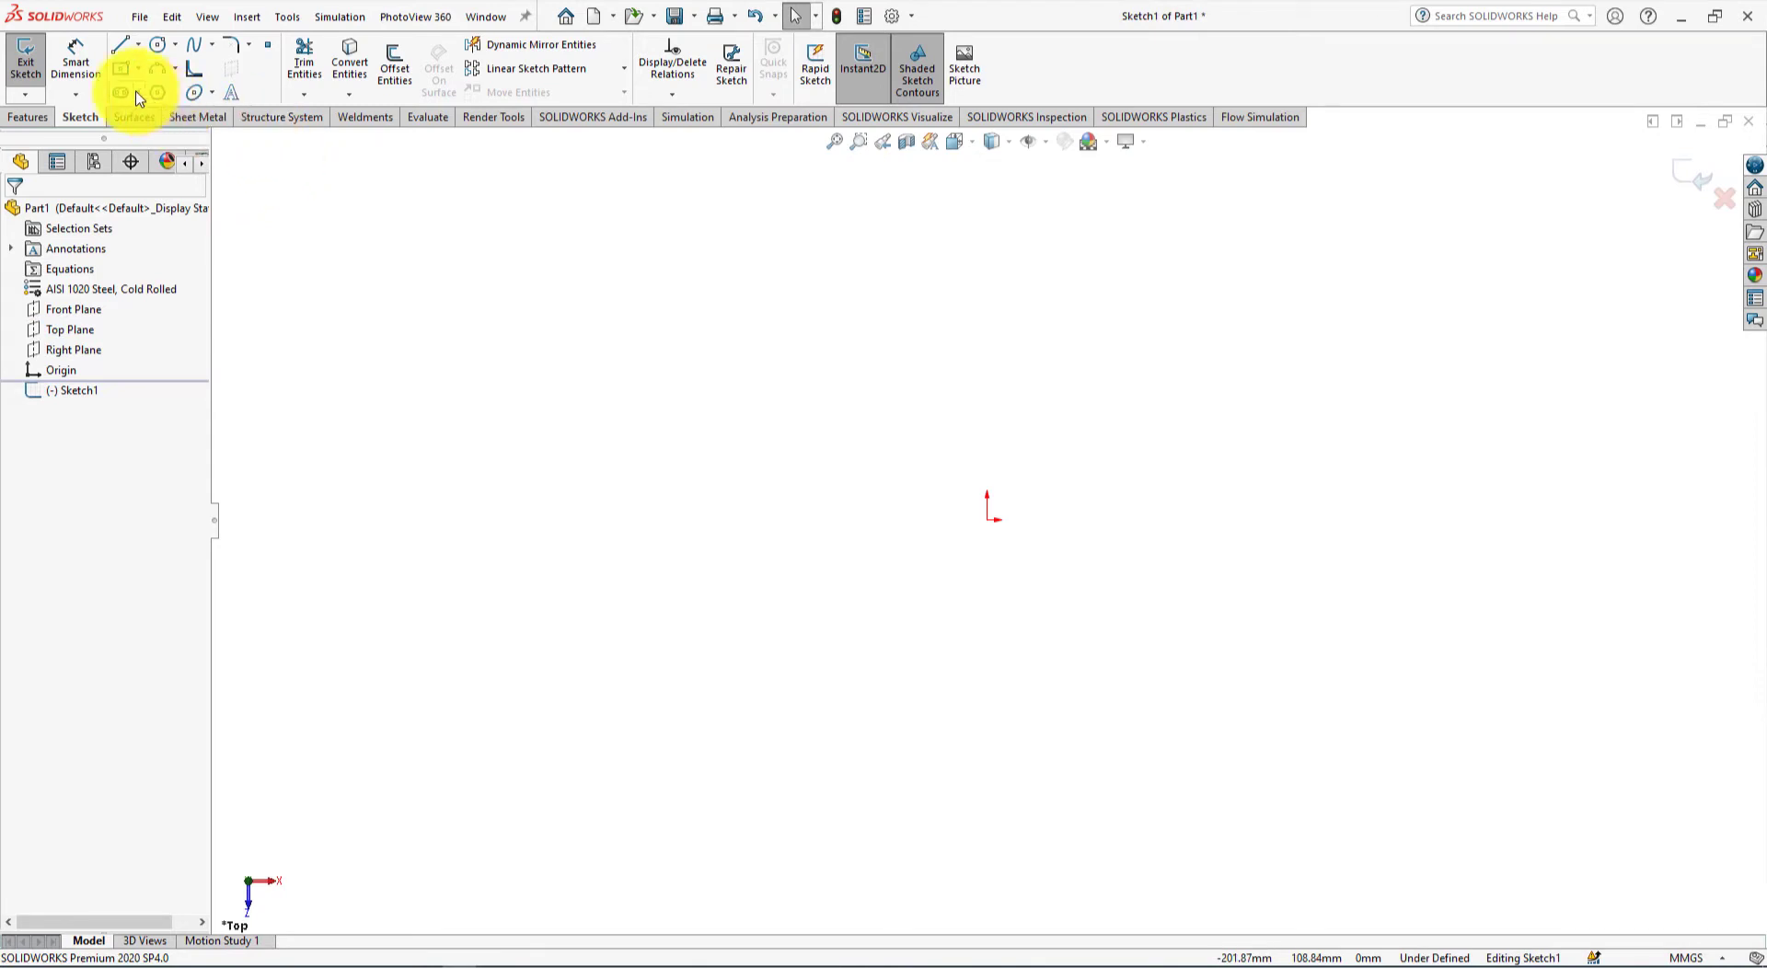
Step: Draw a corner rectangle from the origin up-left, then set a 15 mm sketch fillet radius
click(138, 72)
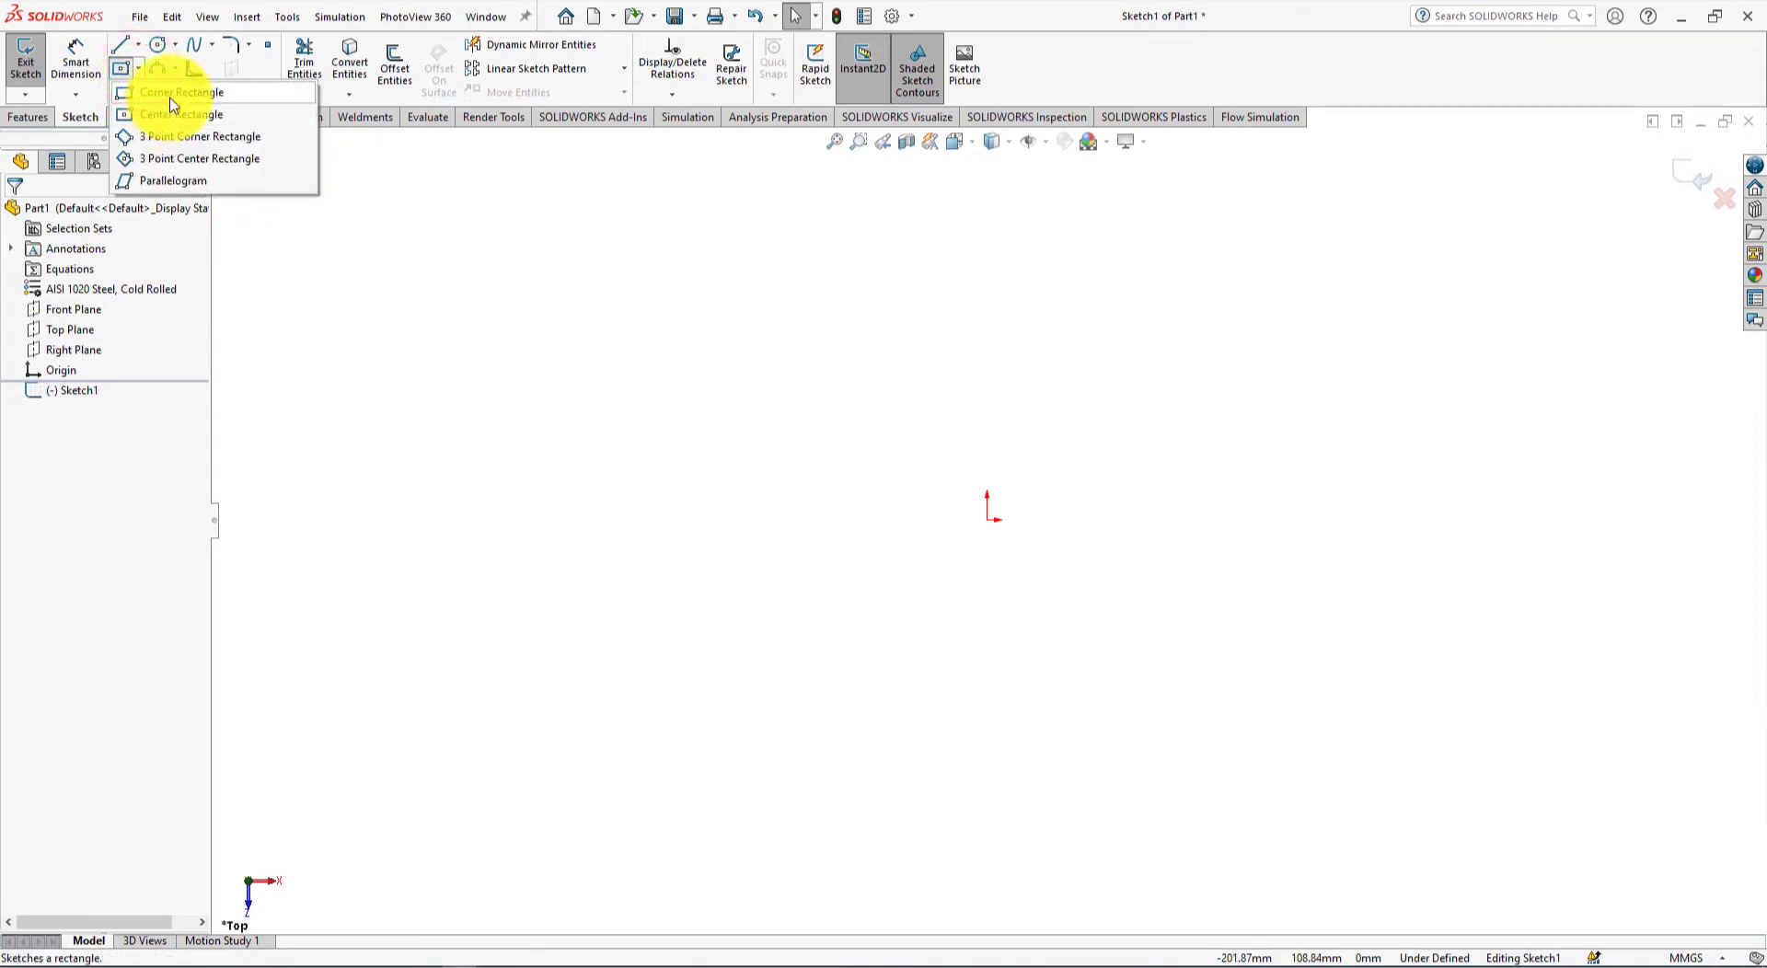
click(170, 93)
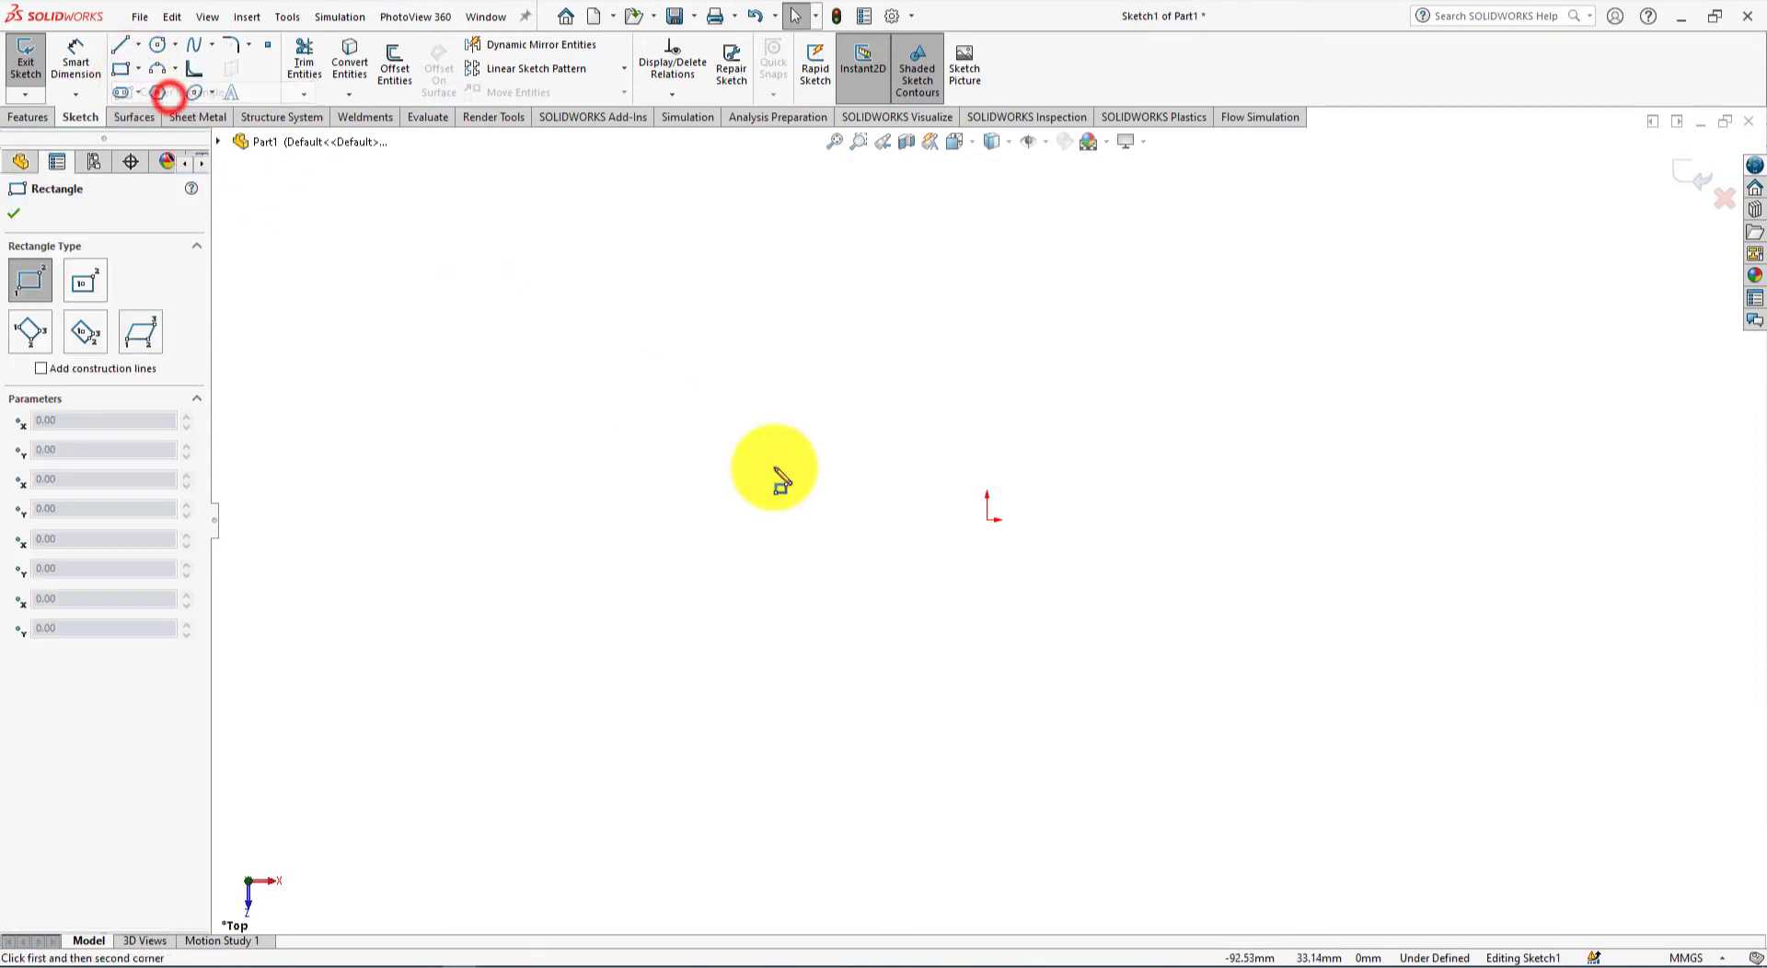
click(987, 521)
click(613, 297)
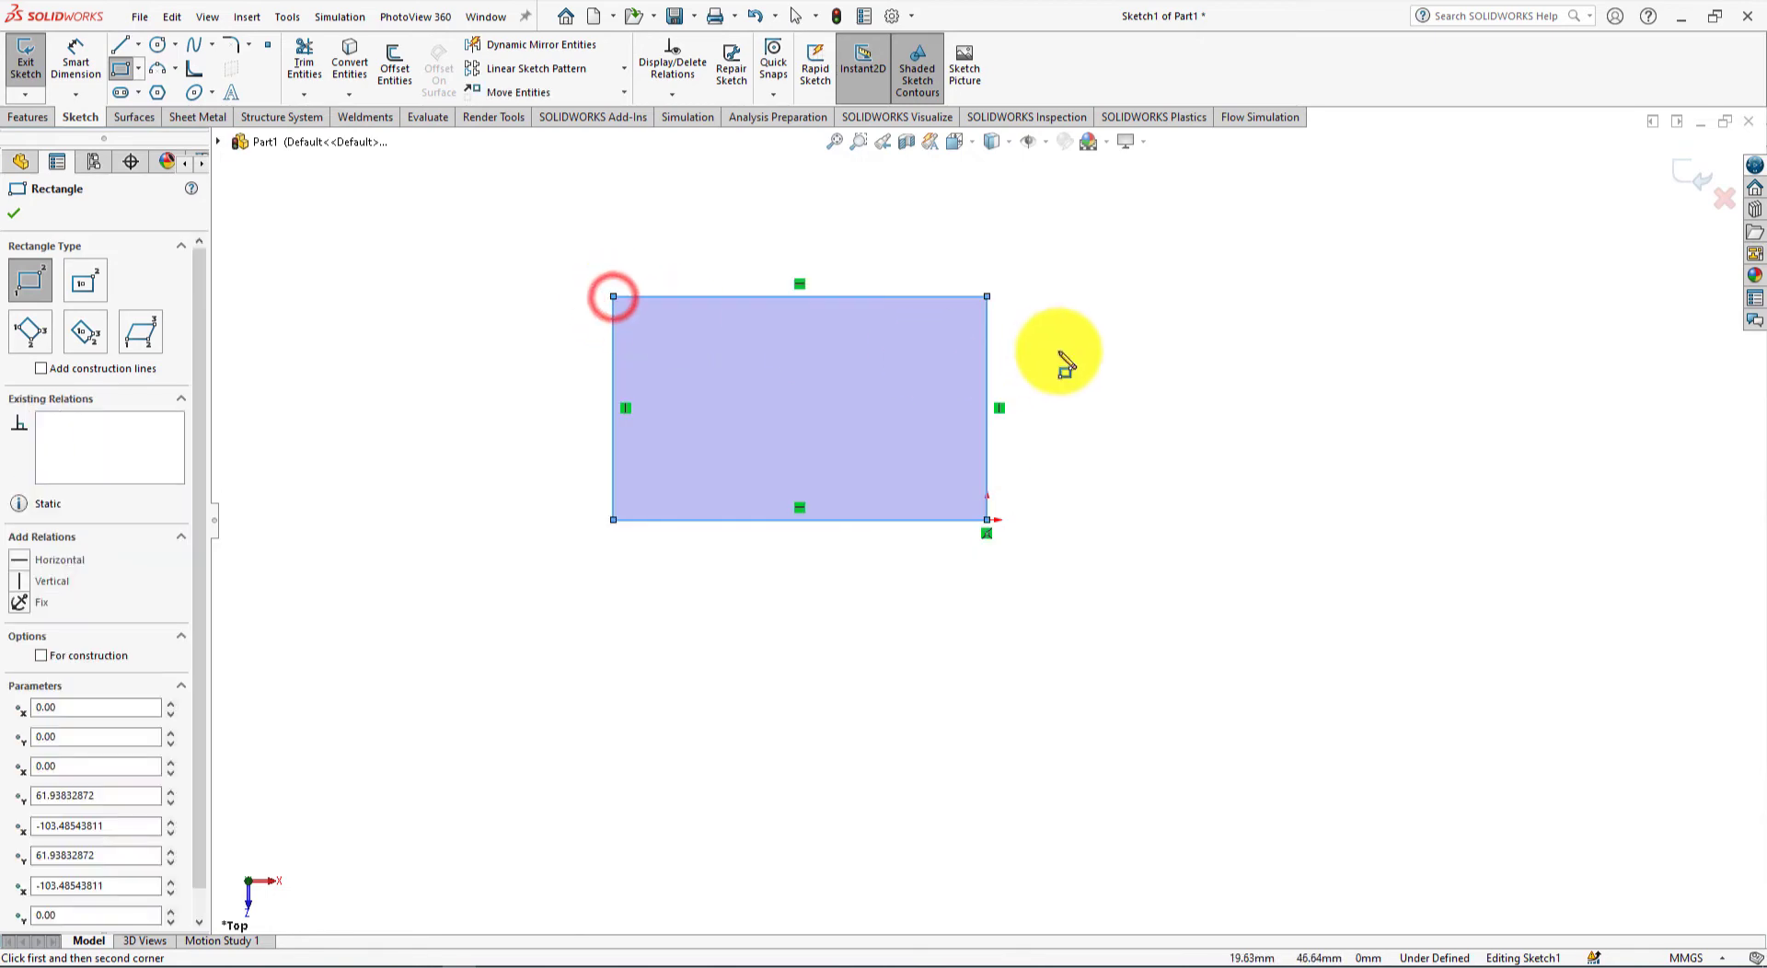
right_click(1064, 368)
click(1138, 363)
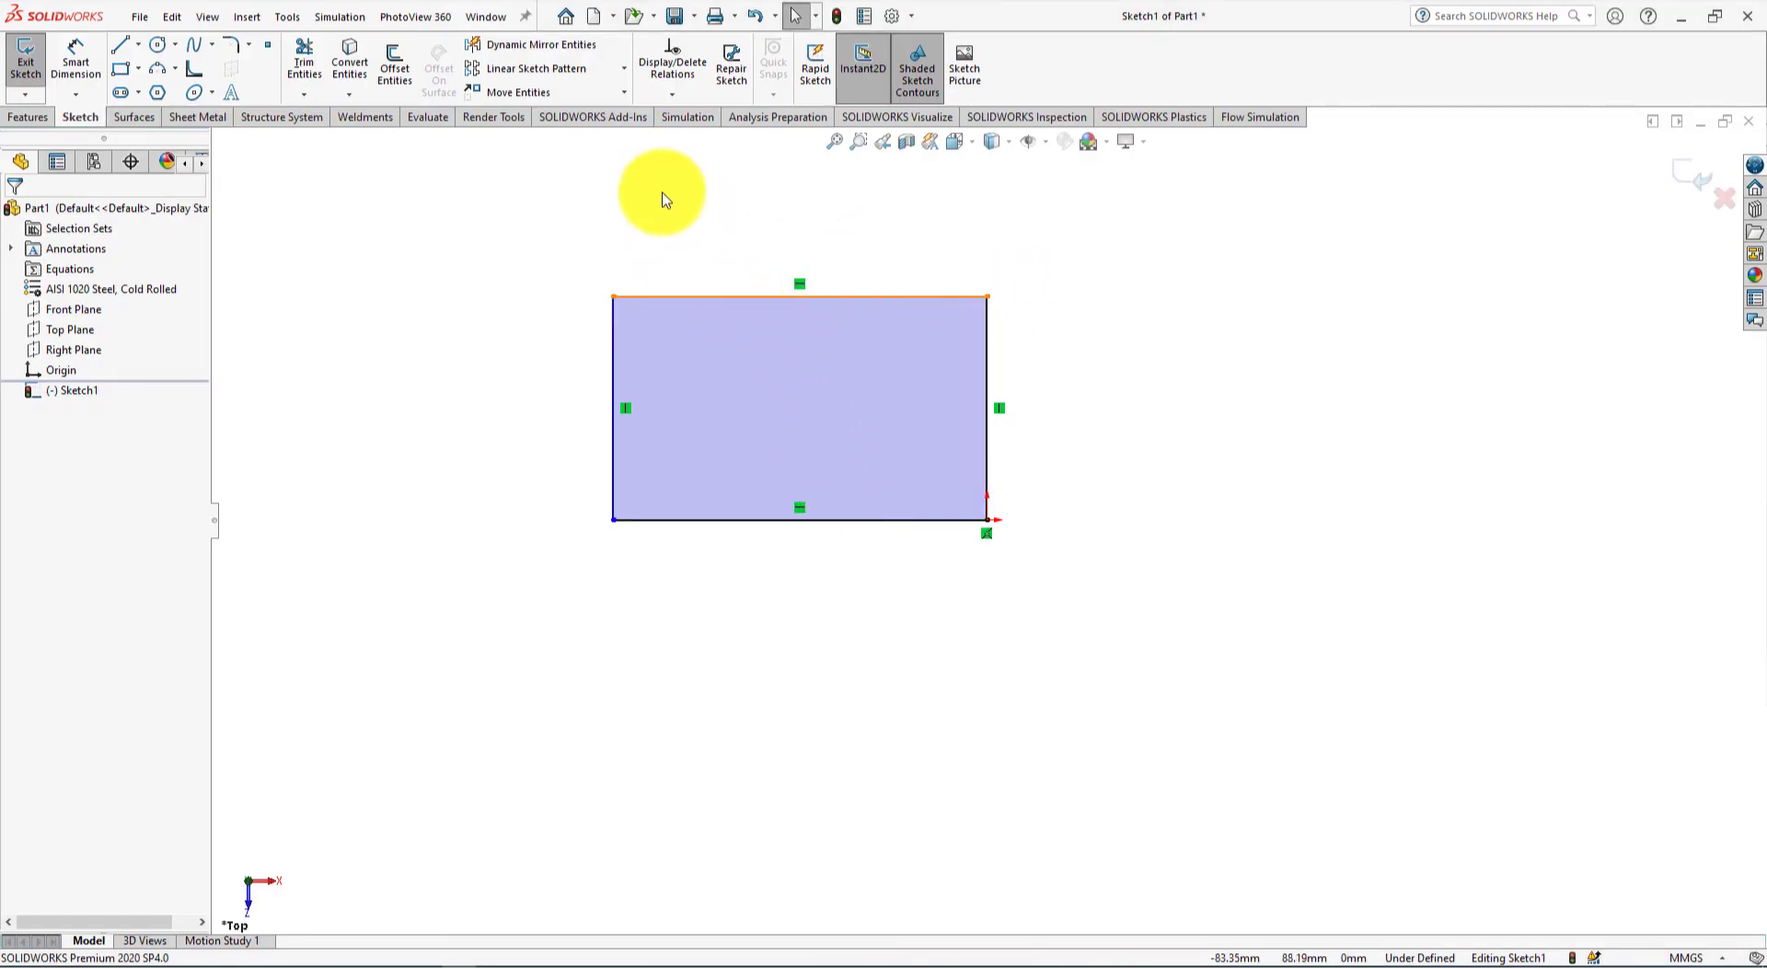
click(238, 45)
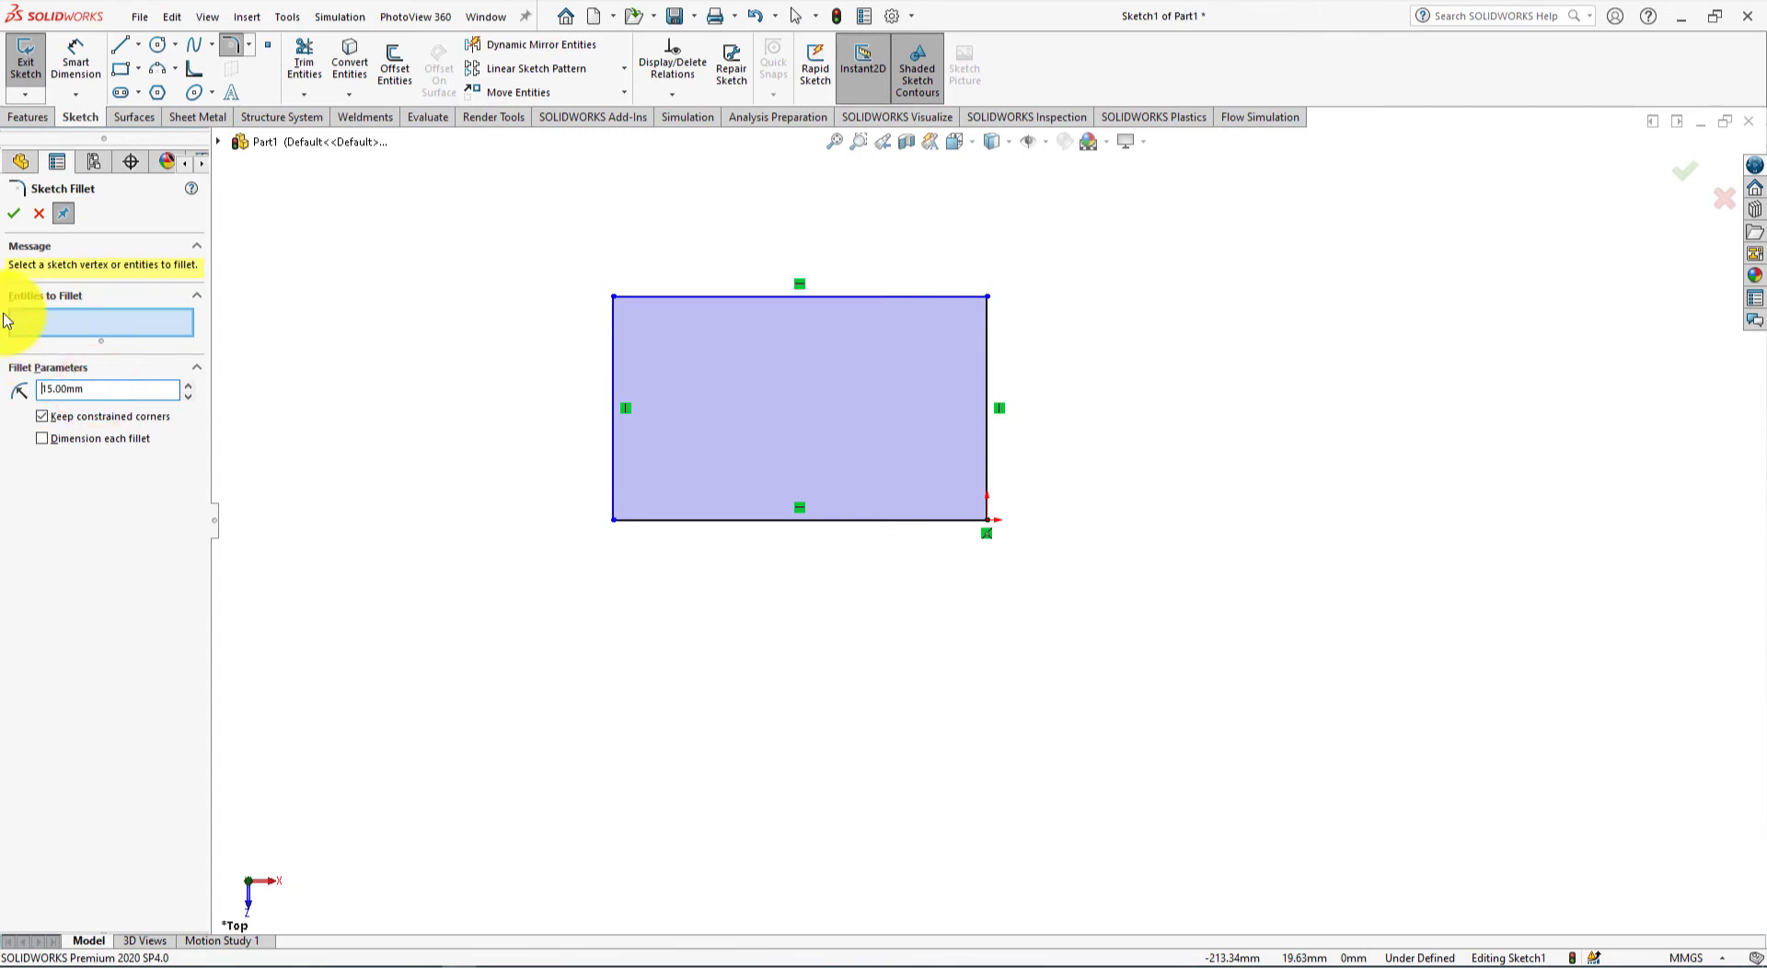
Step: Round the rectangle's top-right and bottom-right corners with R15 fillets
click(987, 300)
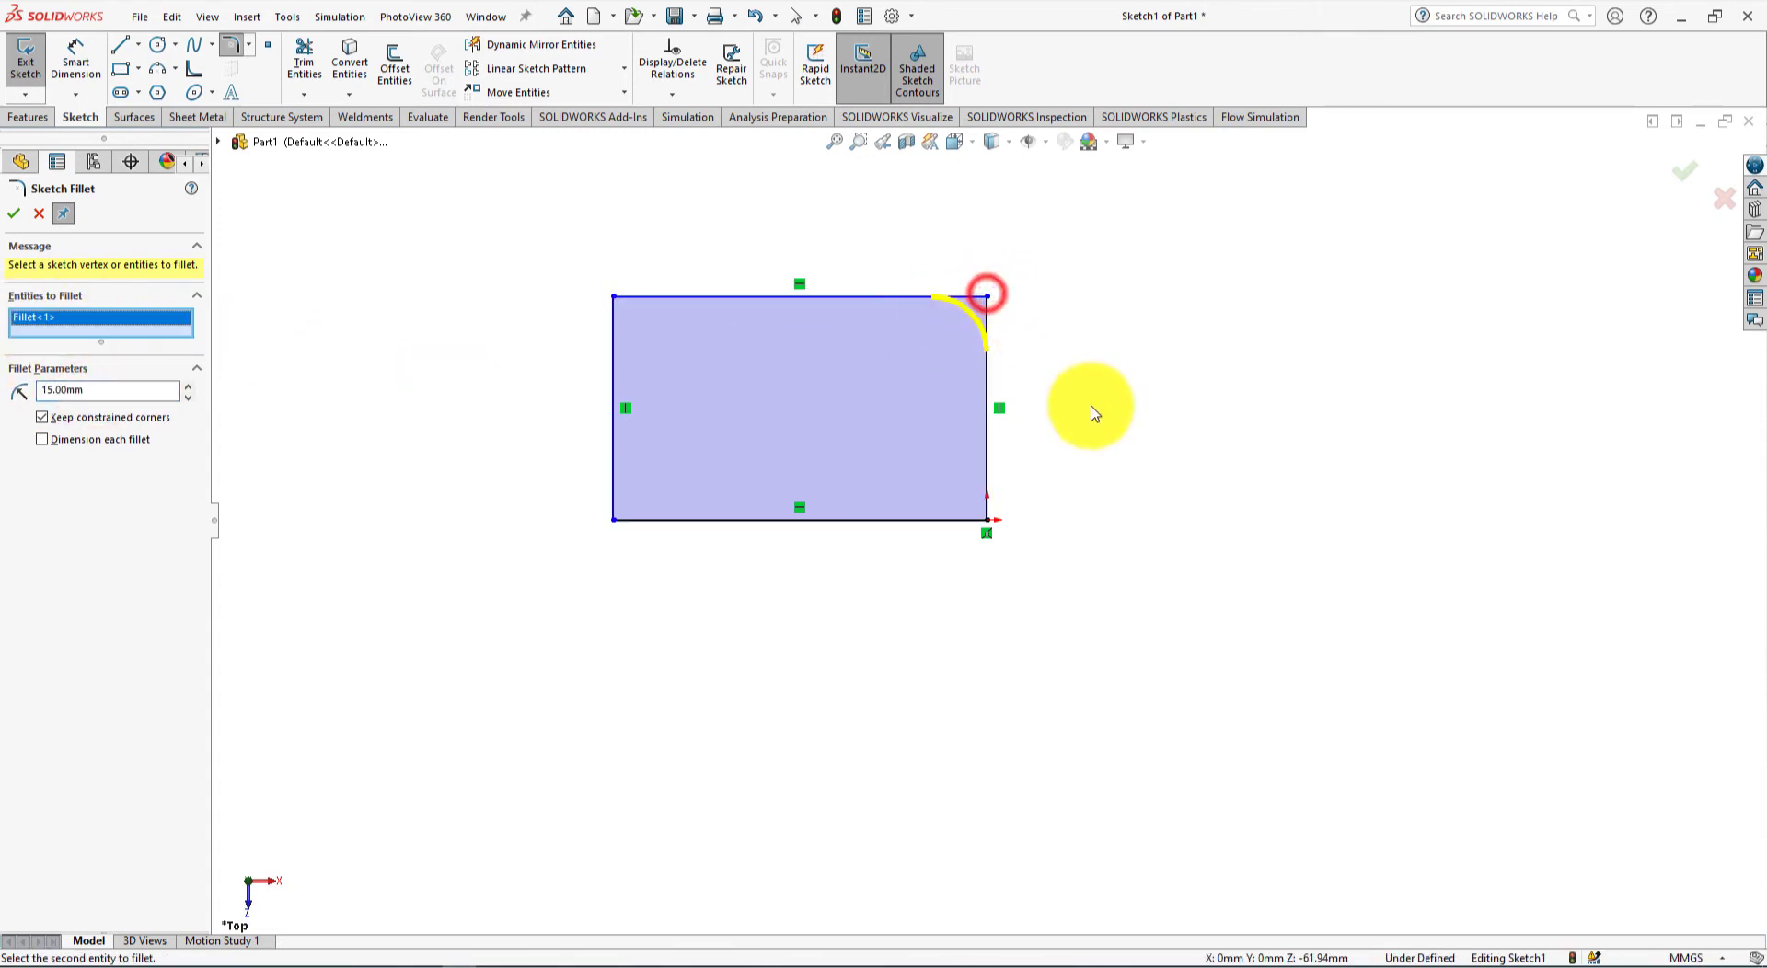
click(987, 523)
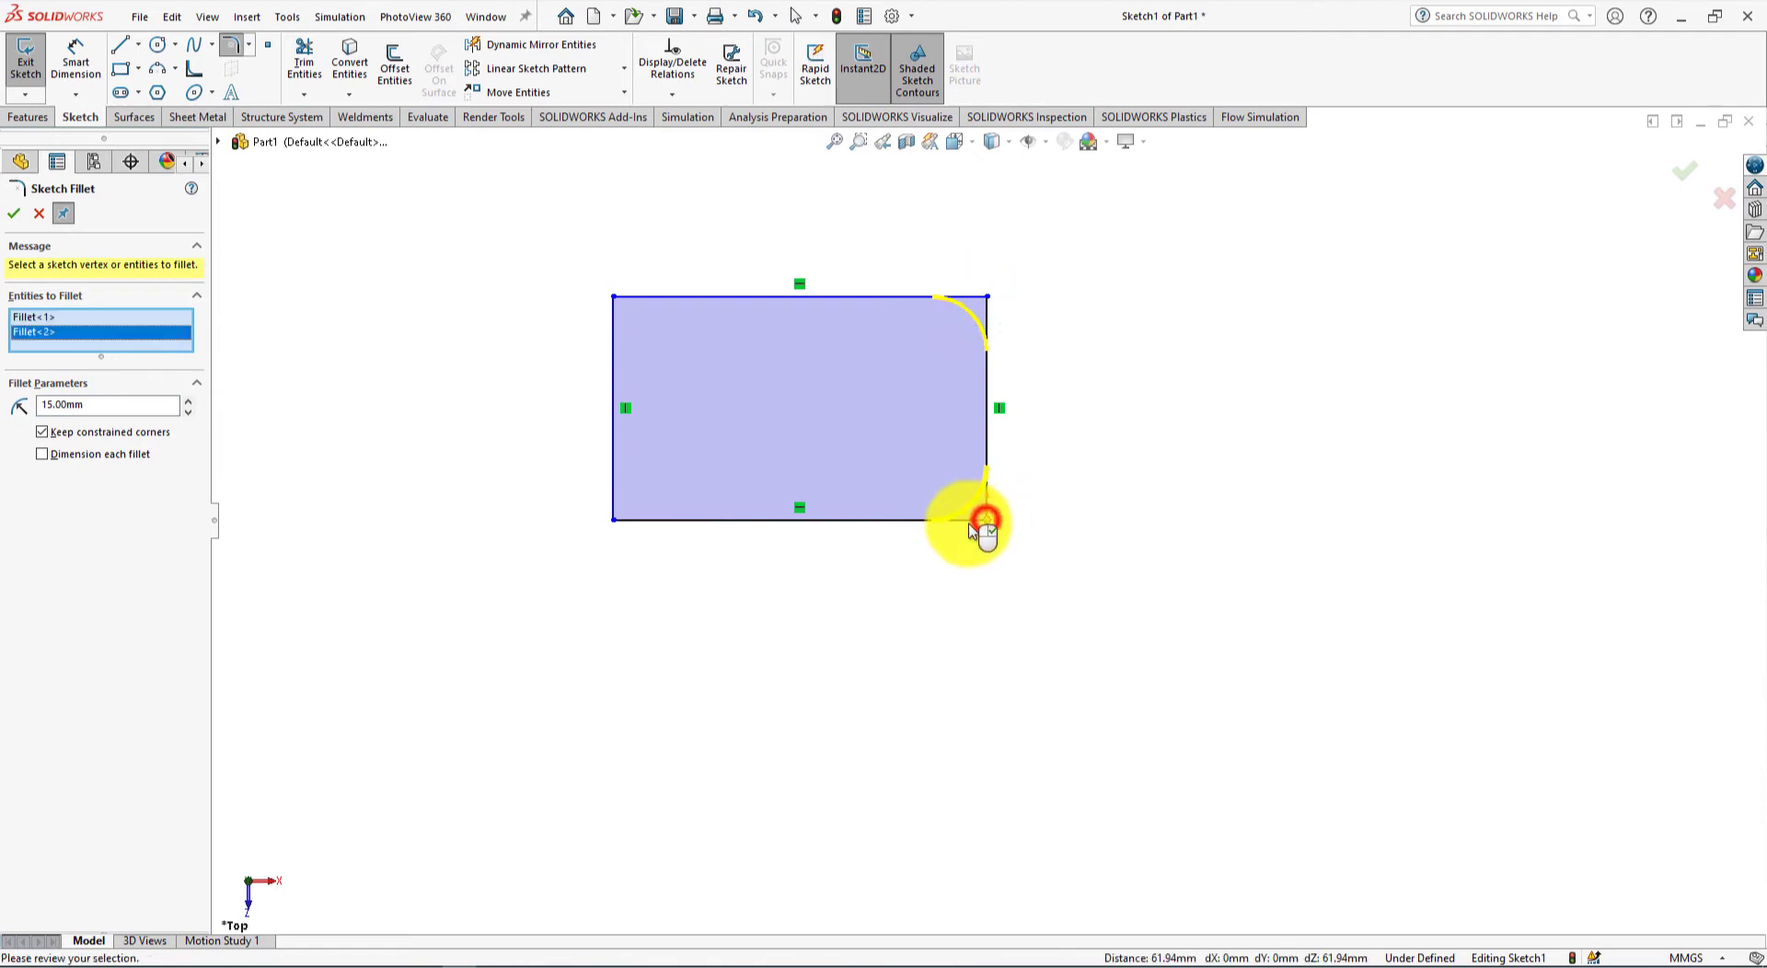
click(12, 215)
key(alt+Tab)
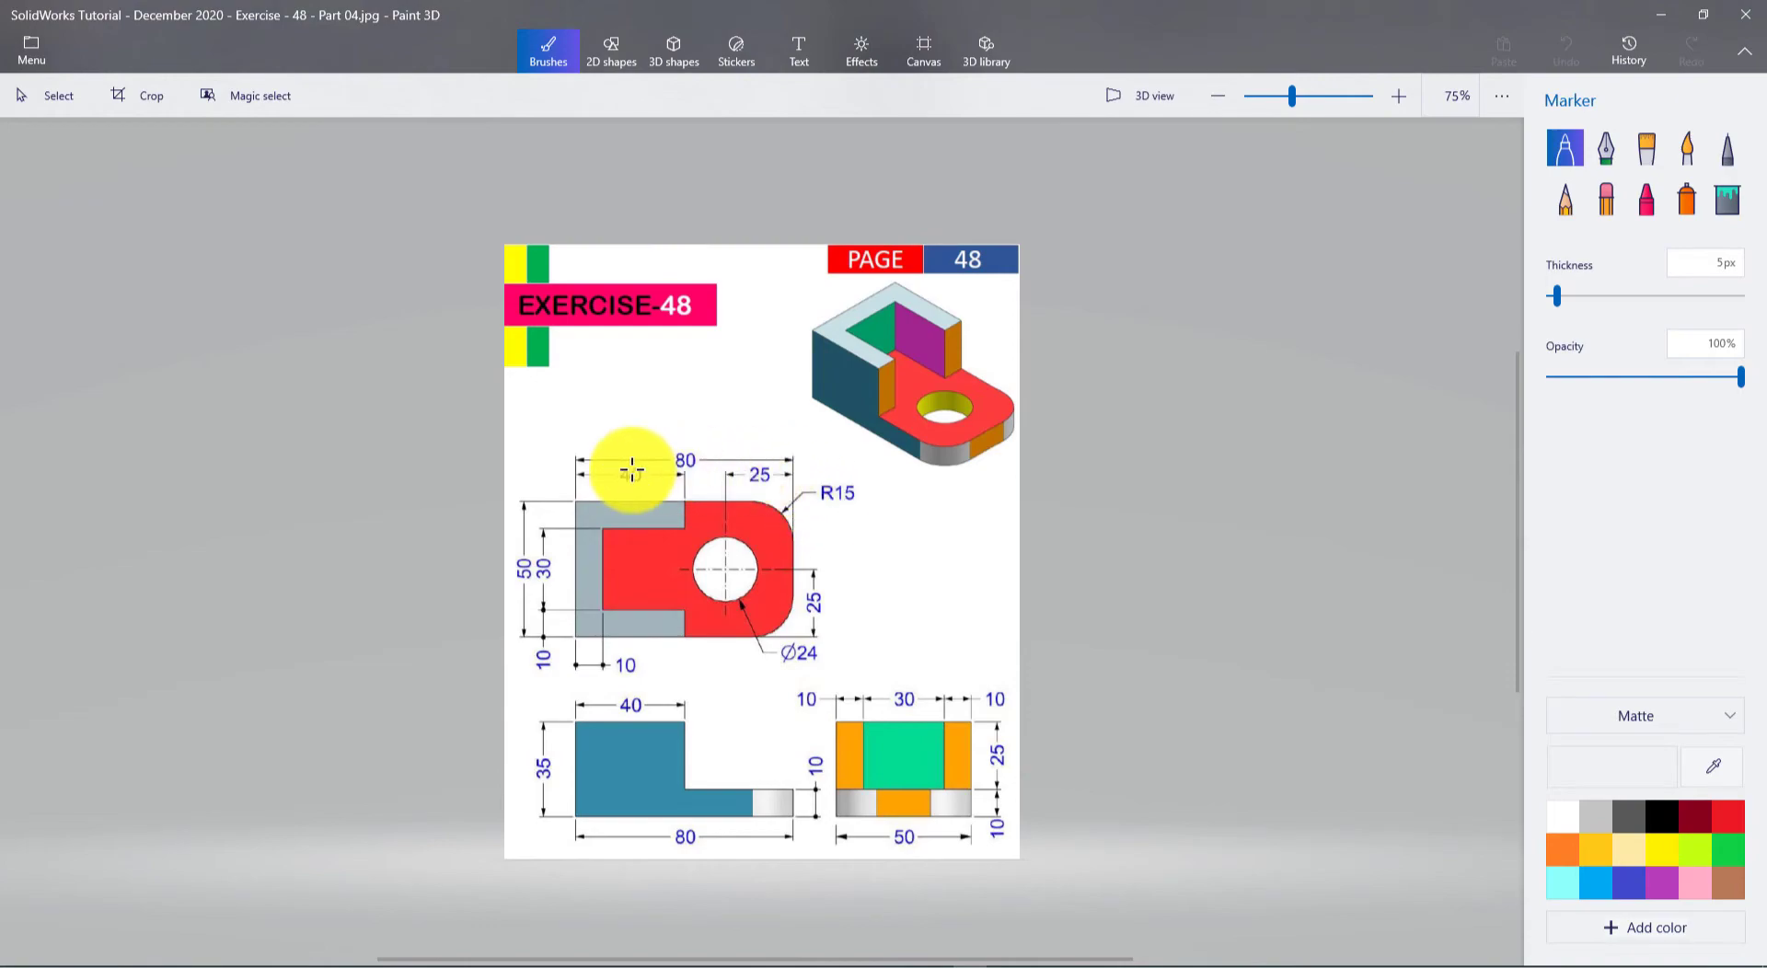
key(alt+Tab)
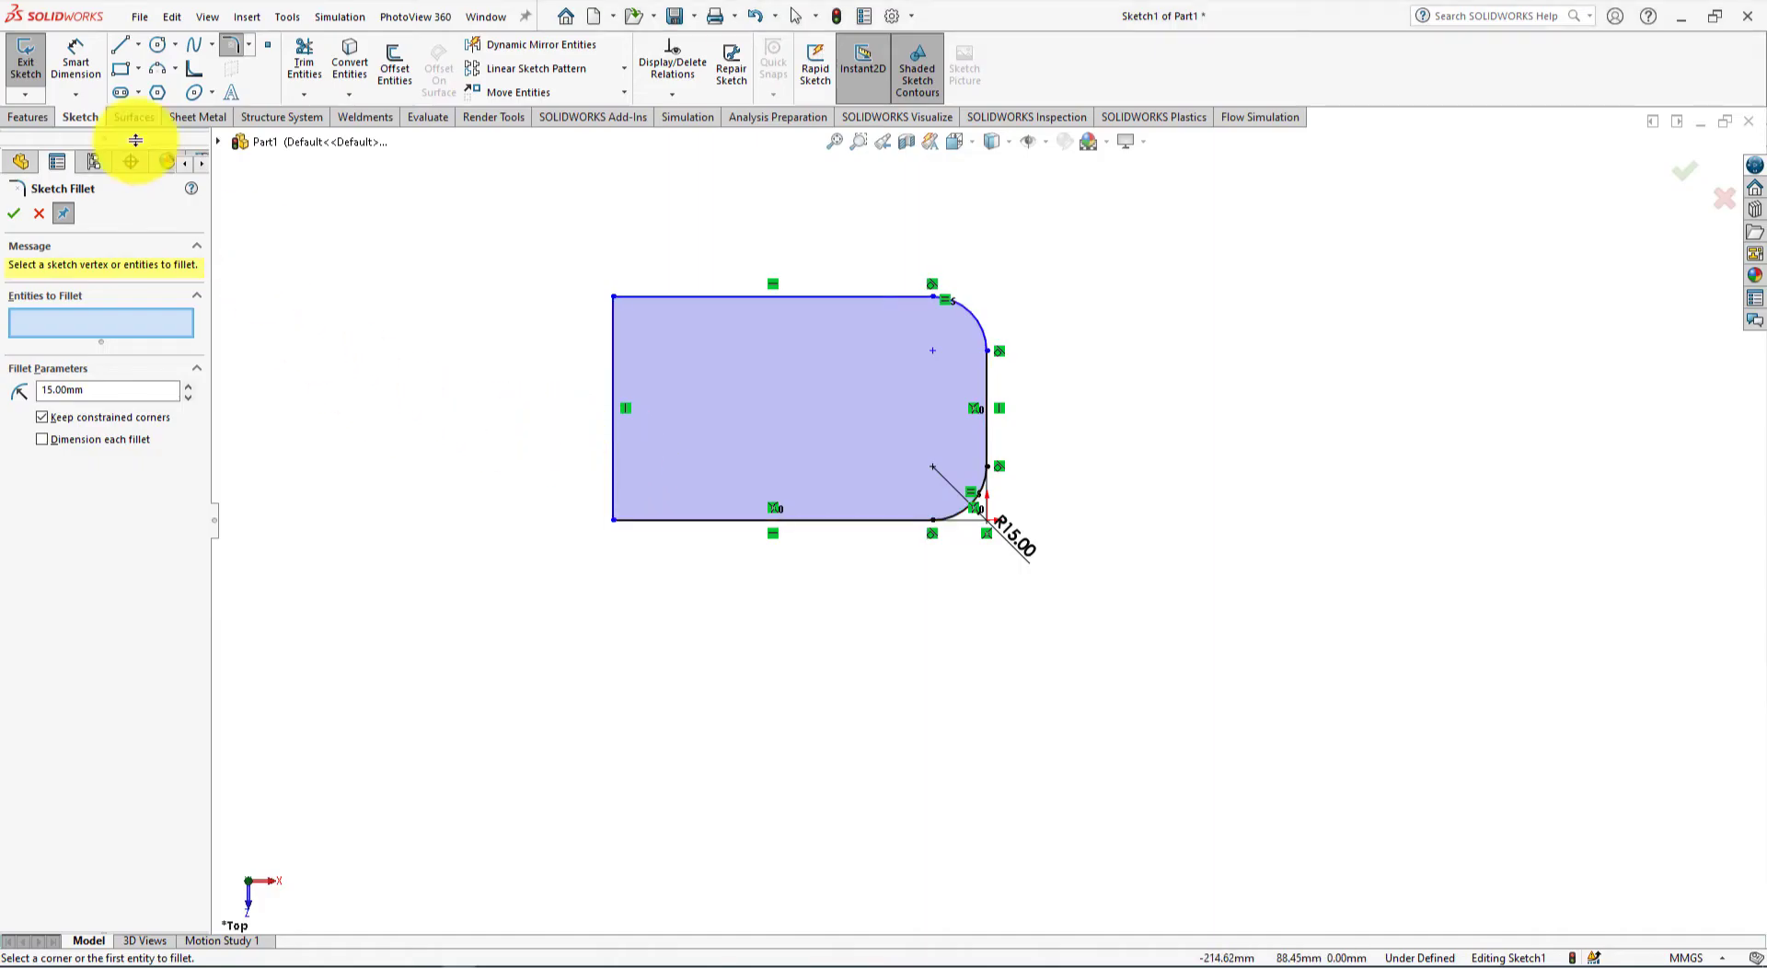
Step: Dimension the rectangle's top edge to 80 mm wide
click(73, 66)
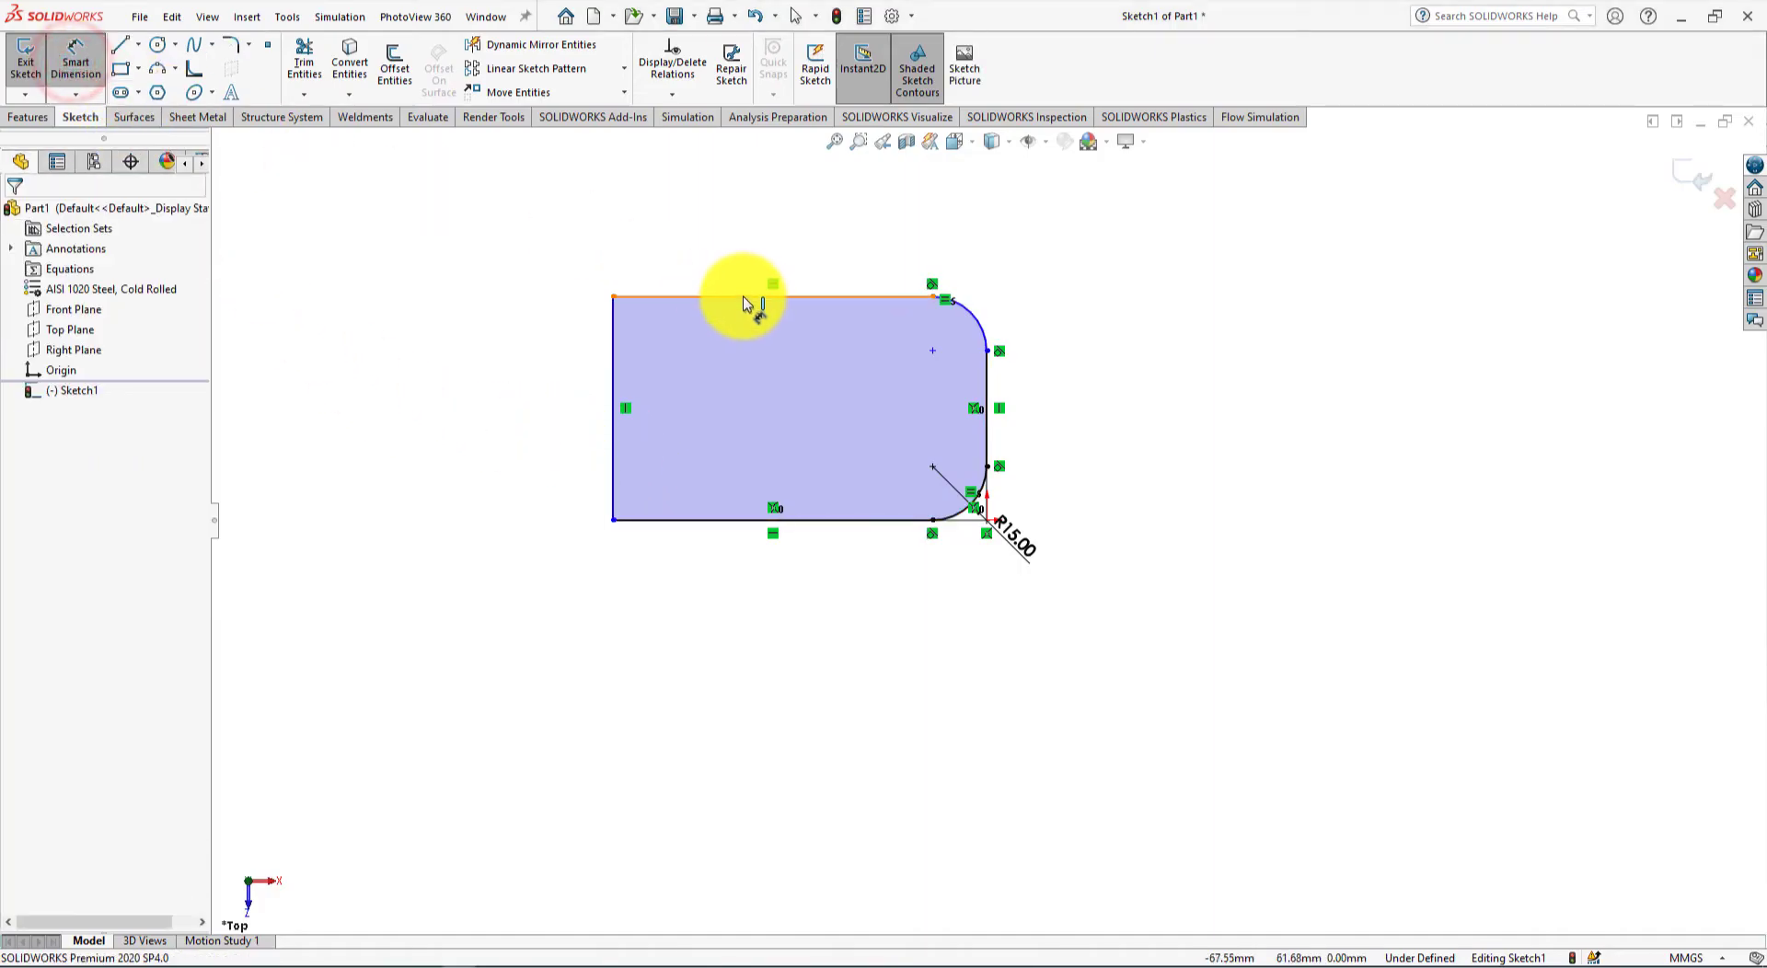
click(745, 299)
click(747, 233)
text(80)
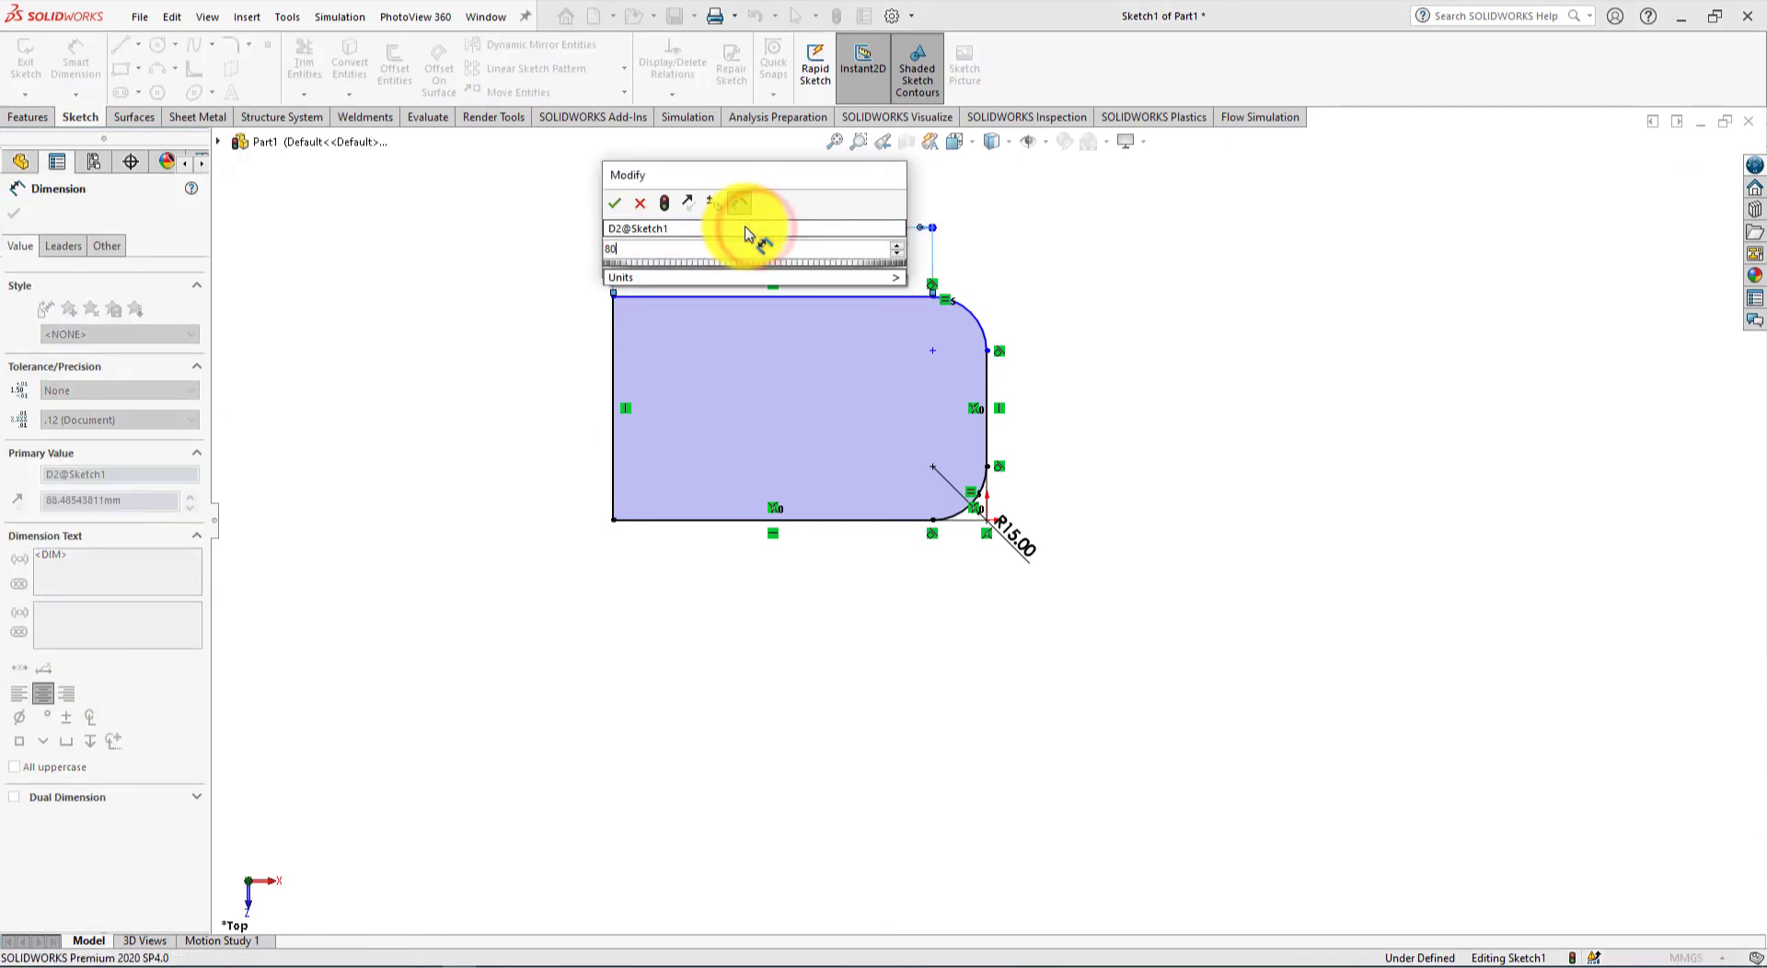
key(Return)
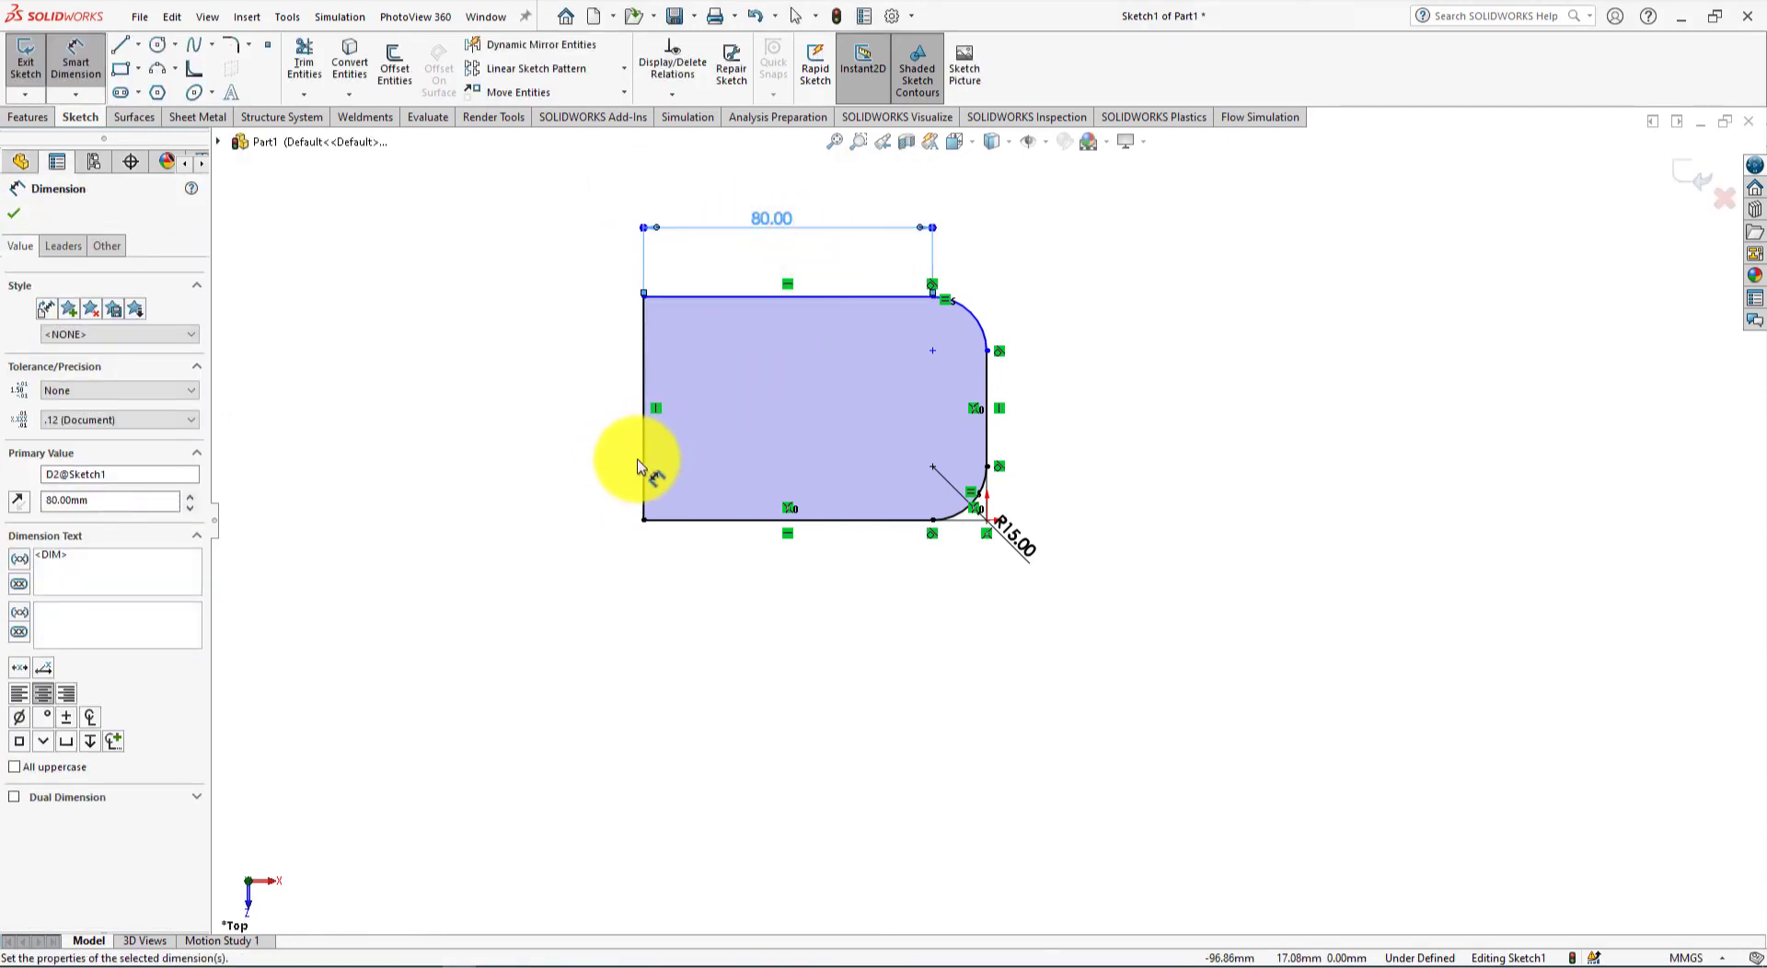
Step: Dimension the plate's left edge to 50 mm, checking against the reference drawing
key(alt+Tab)
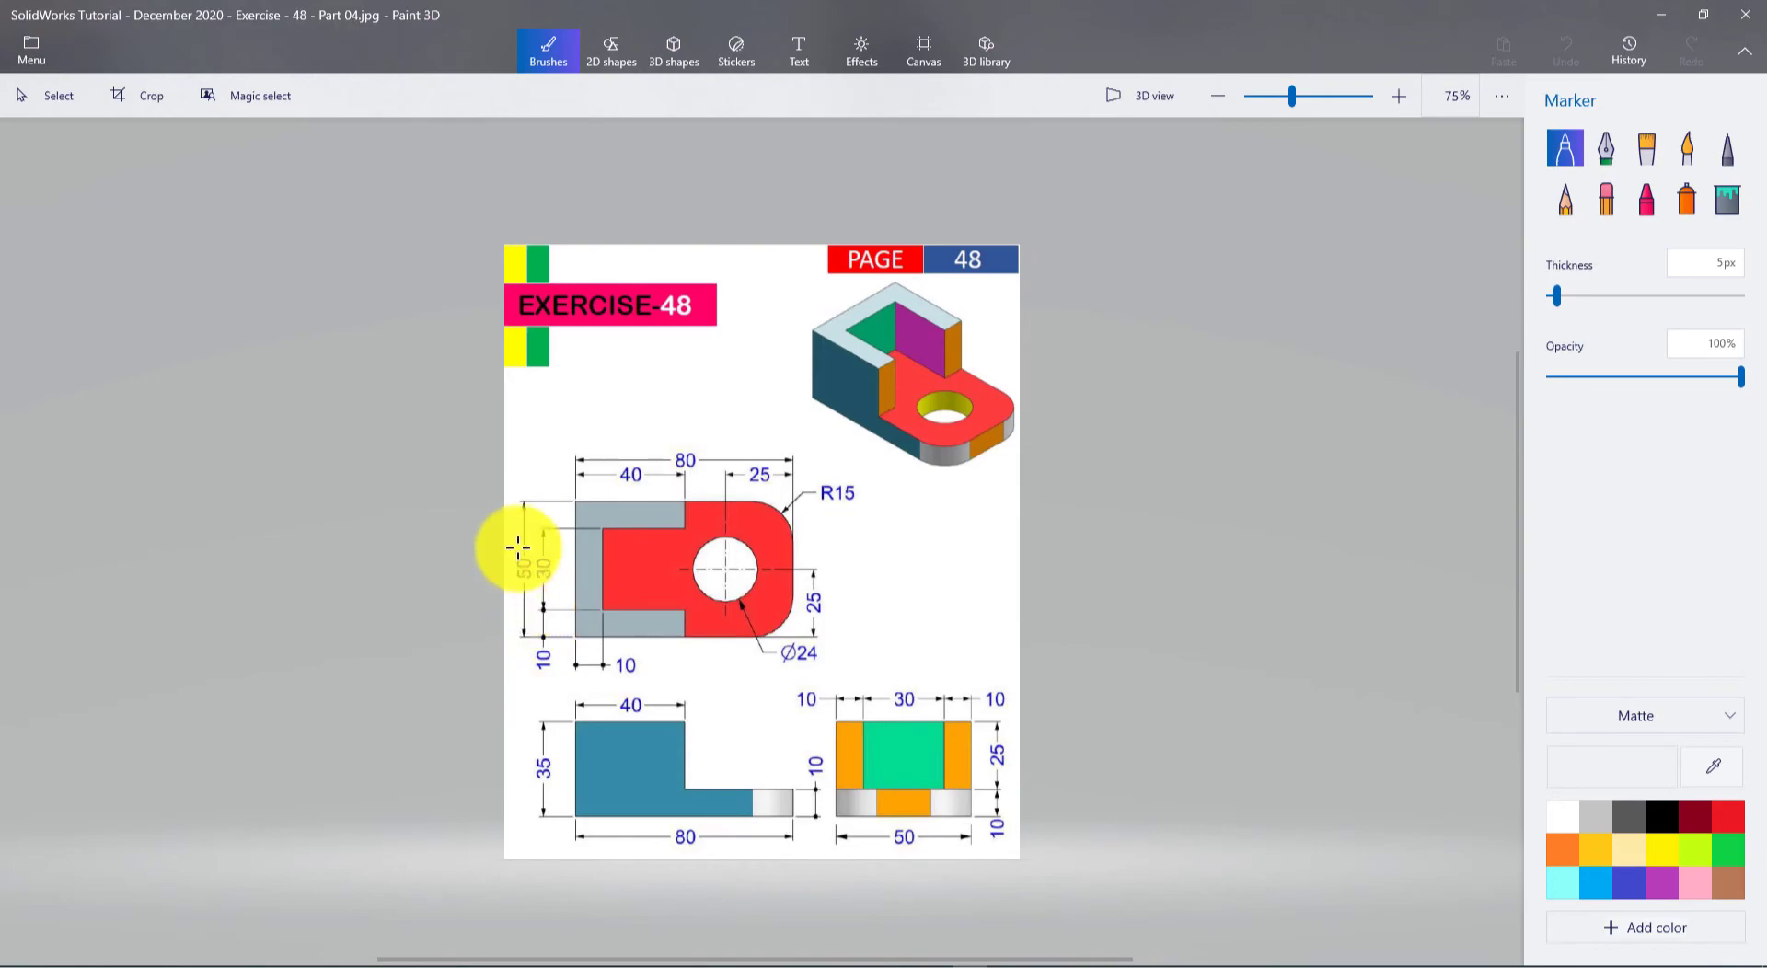
key(alt+Tab)
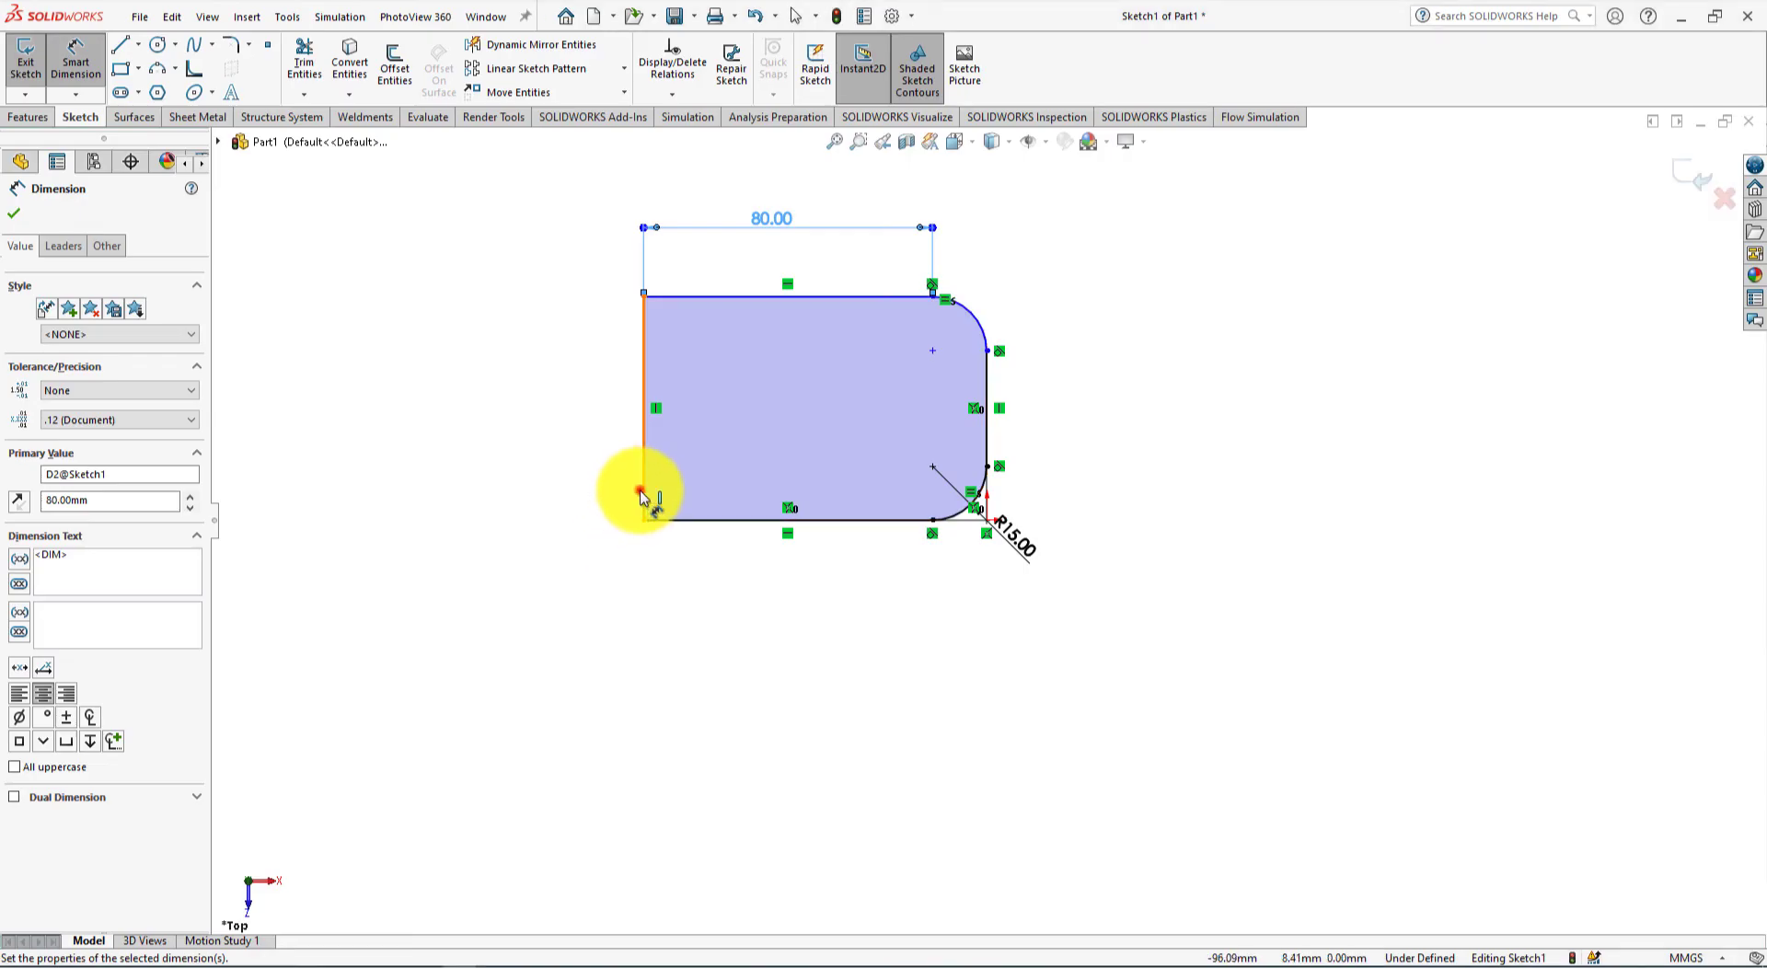
click(642, 497)
click(552, 393)
text(50)
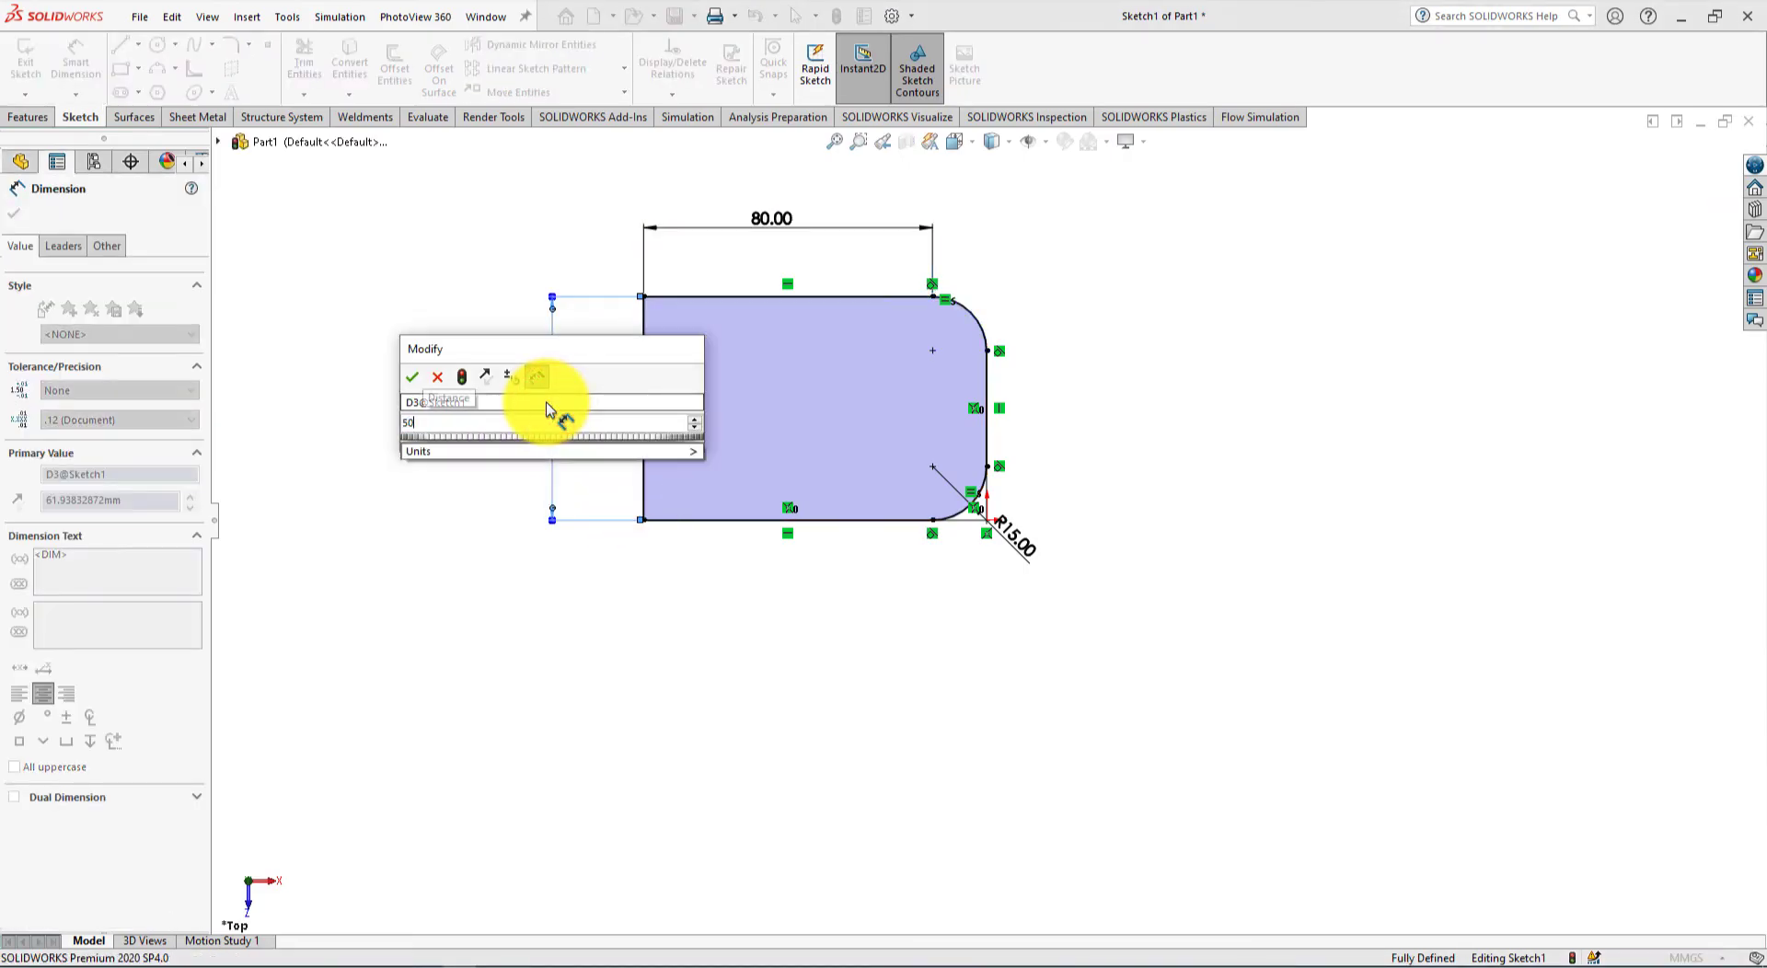
key(Return)
key(alt+Tab)
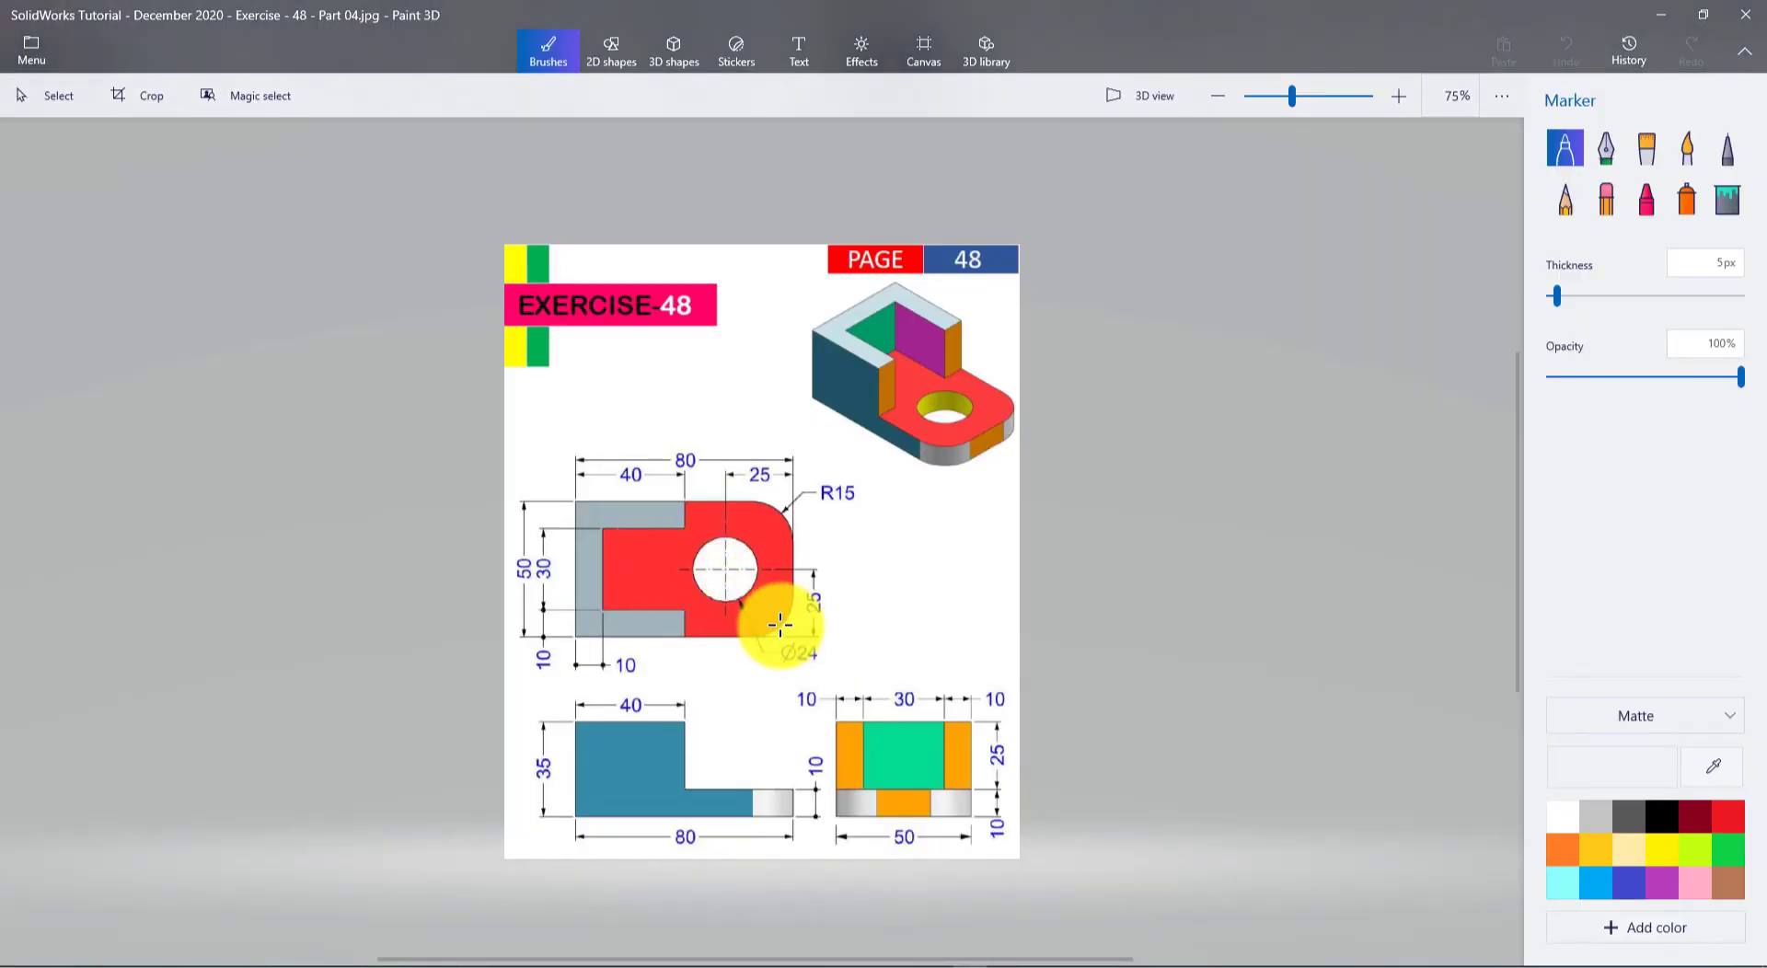
key(alt+Tab)
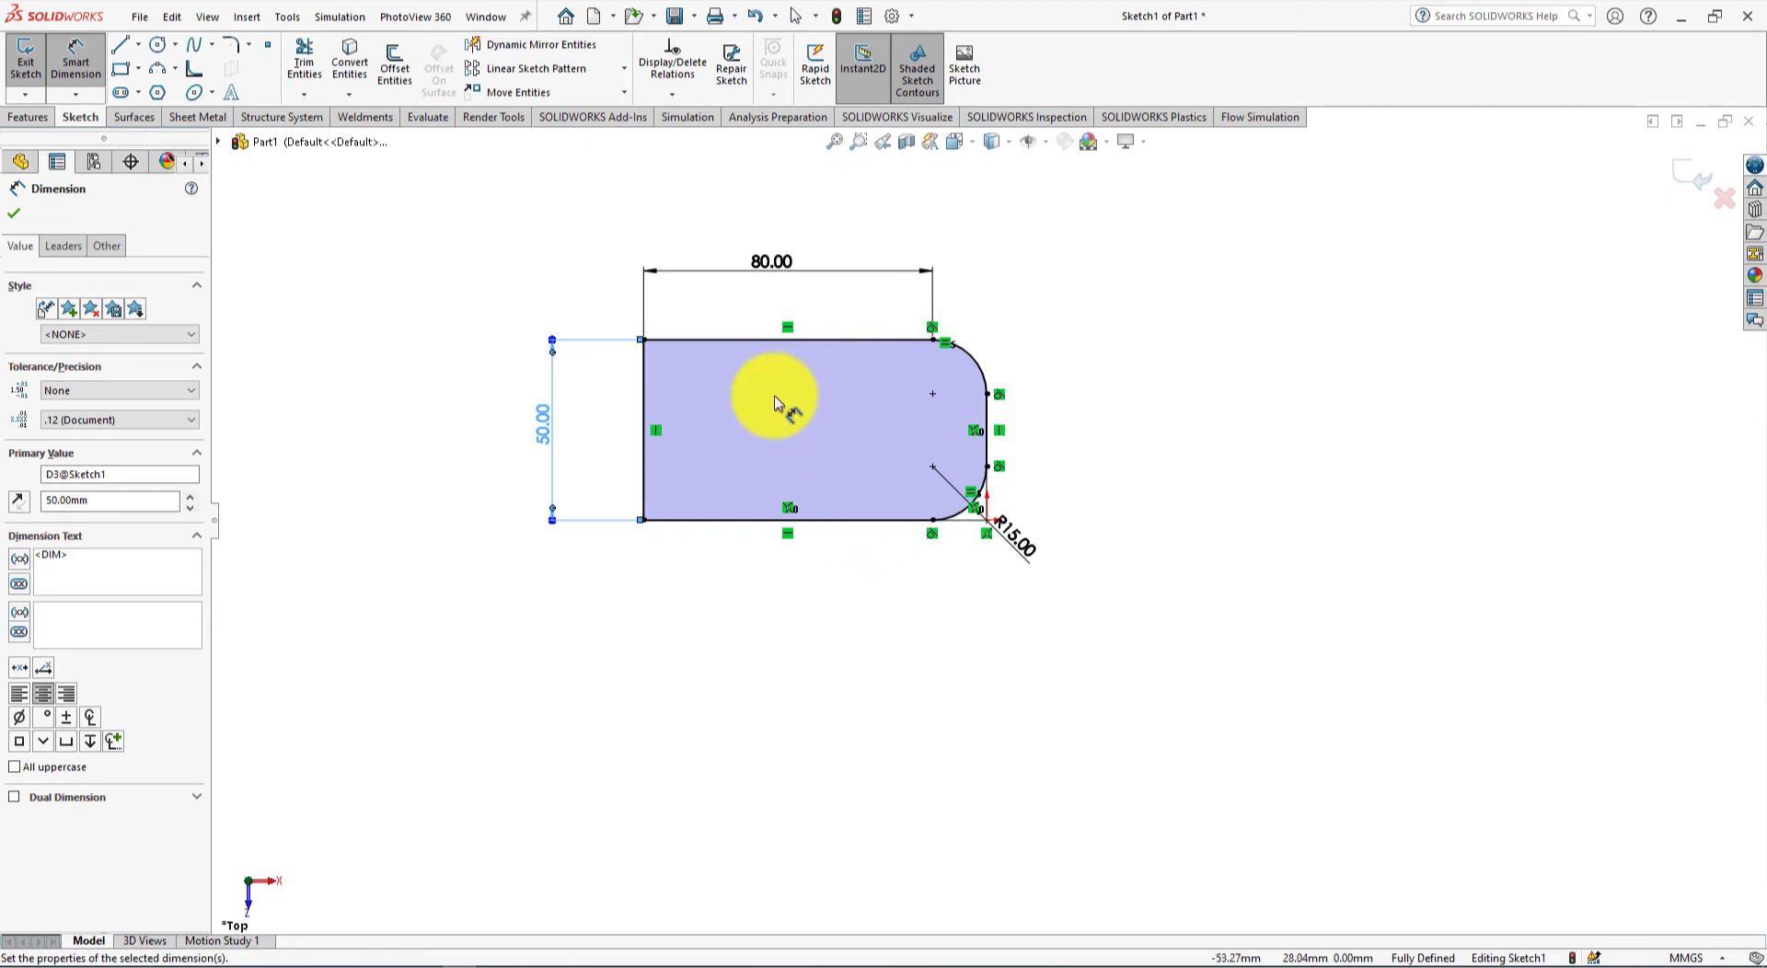
key(alt+Tab)
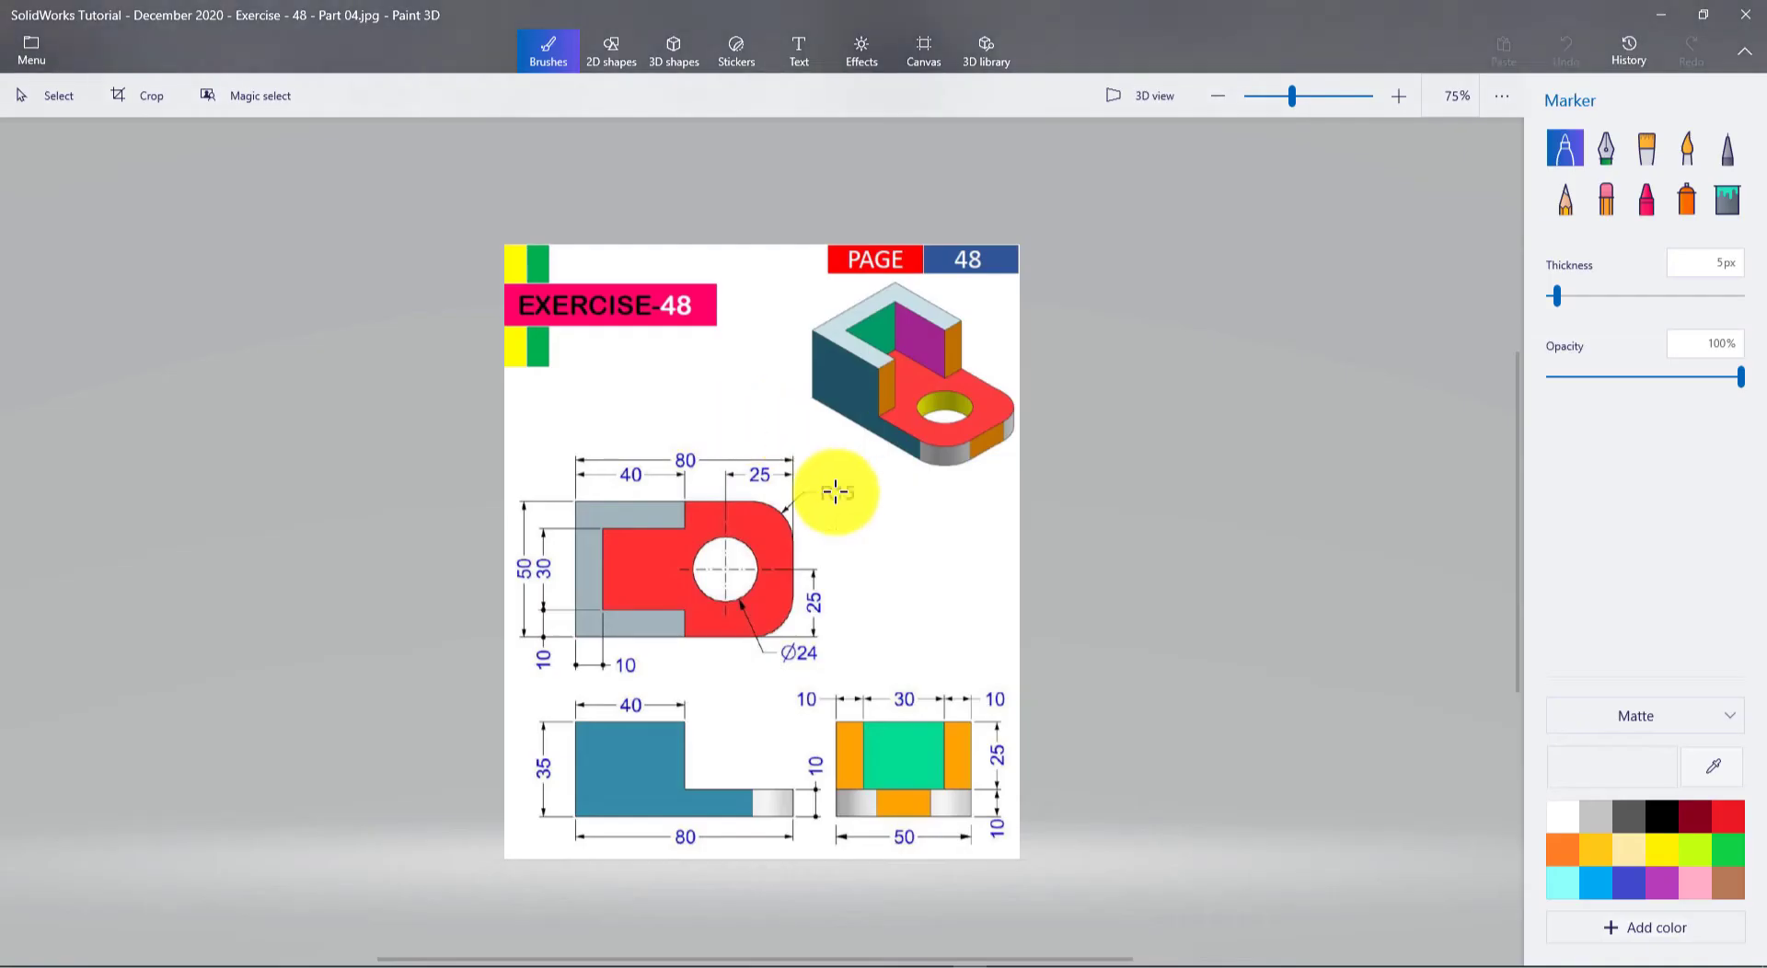
key(alt+Tab)
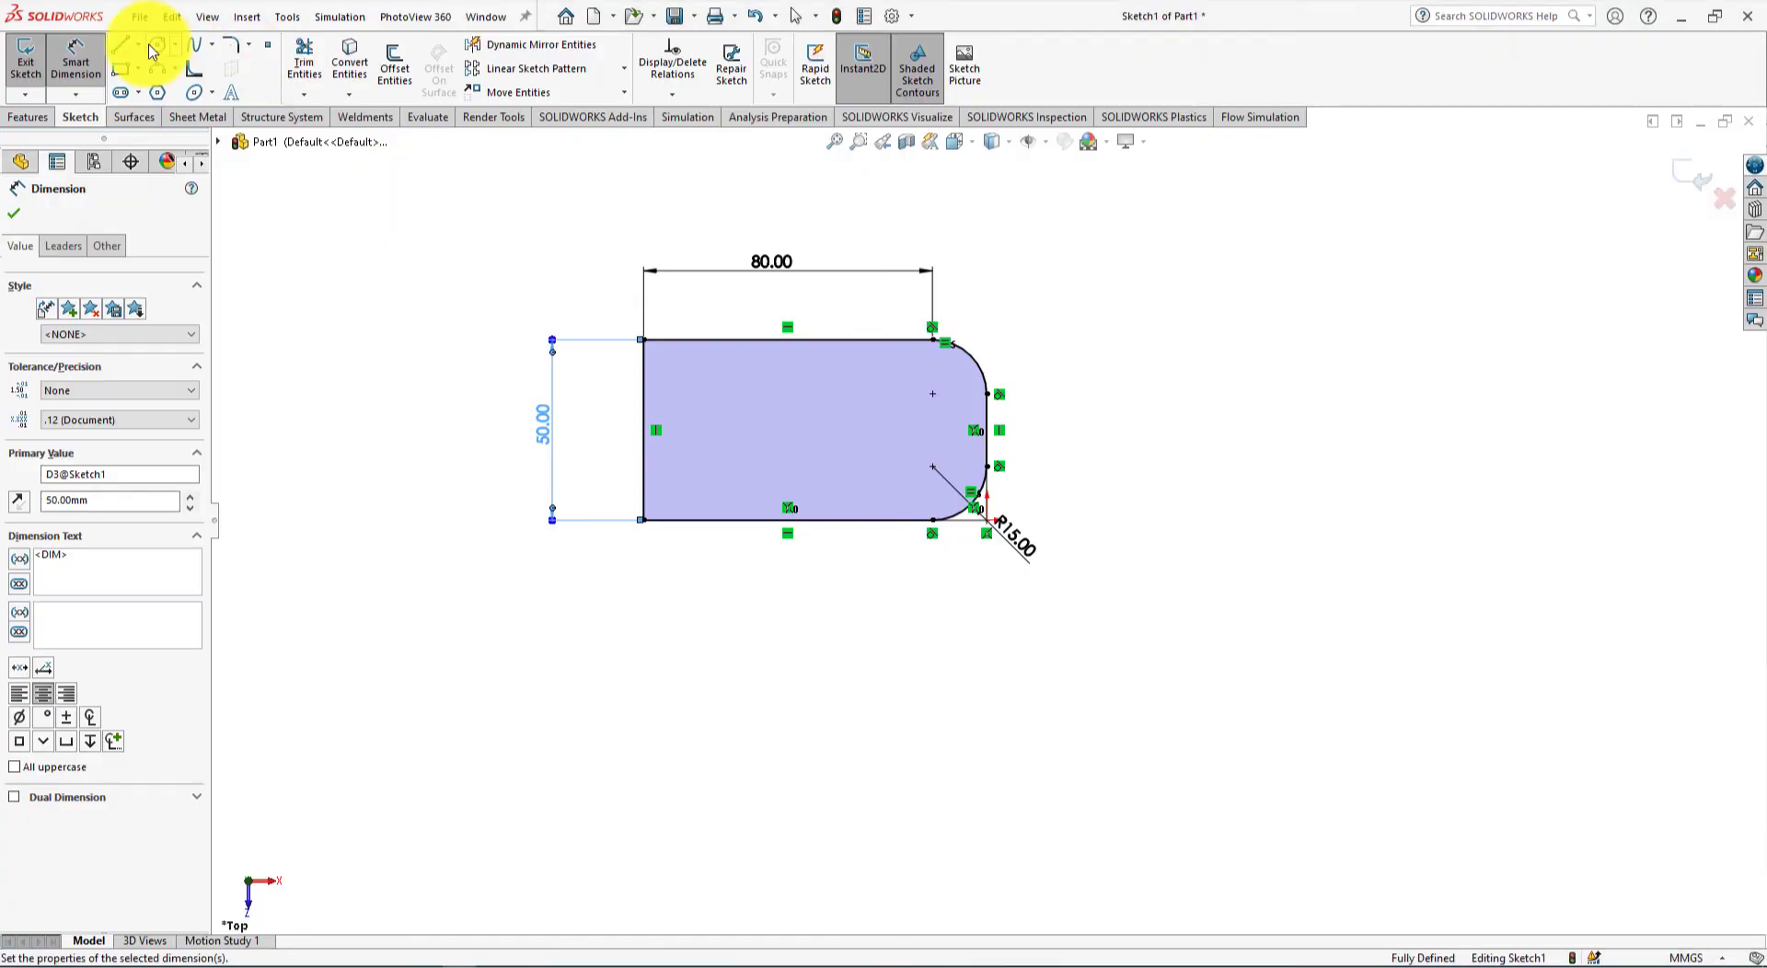
Step: Draw a circle inside the plate near its rounded end
click(158, 48)
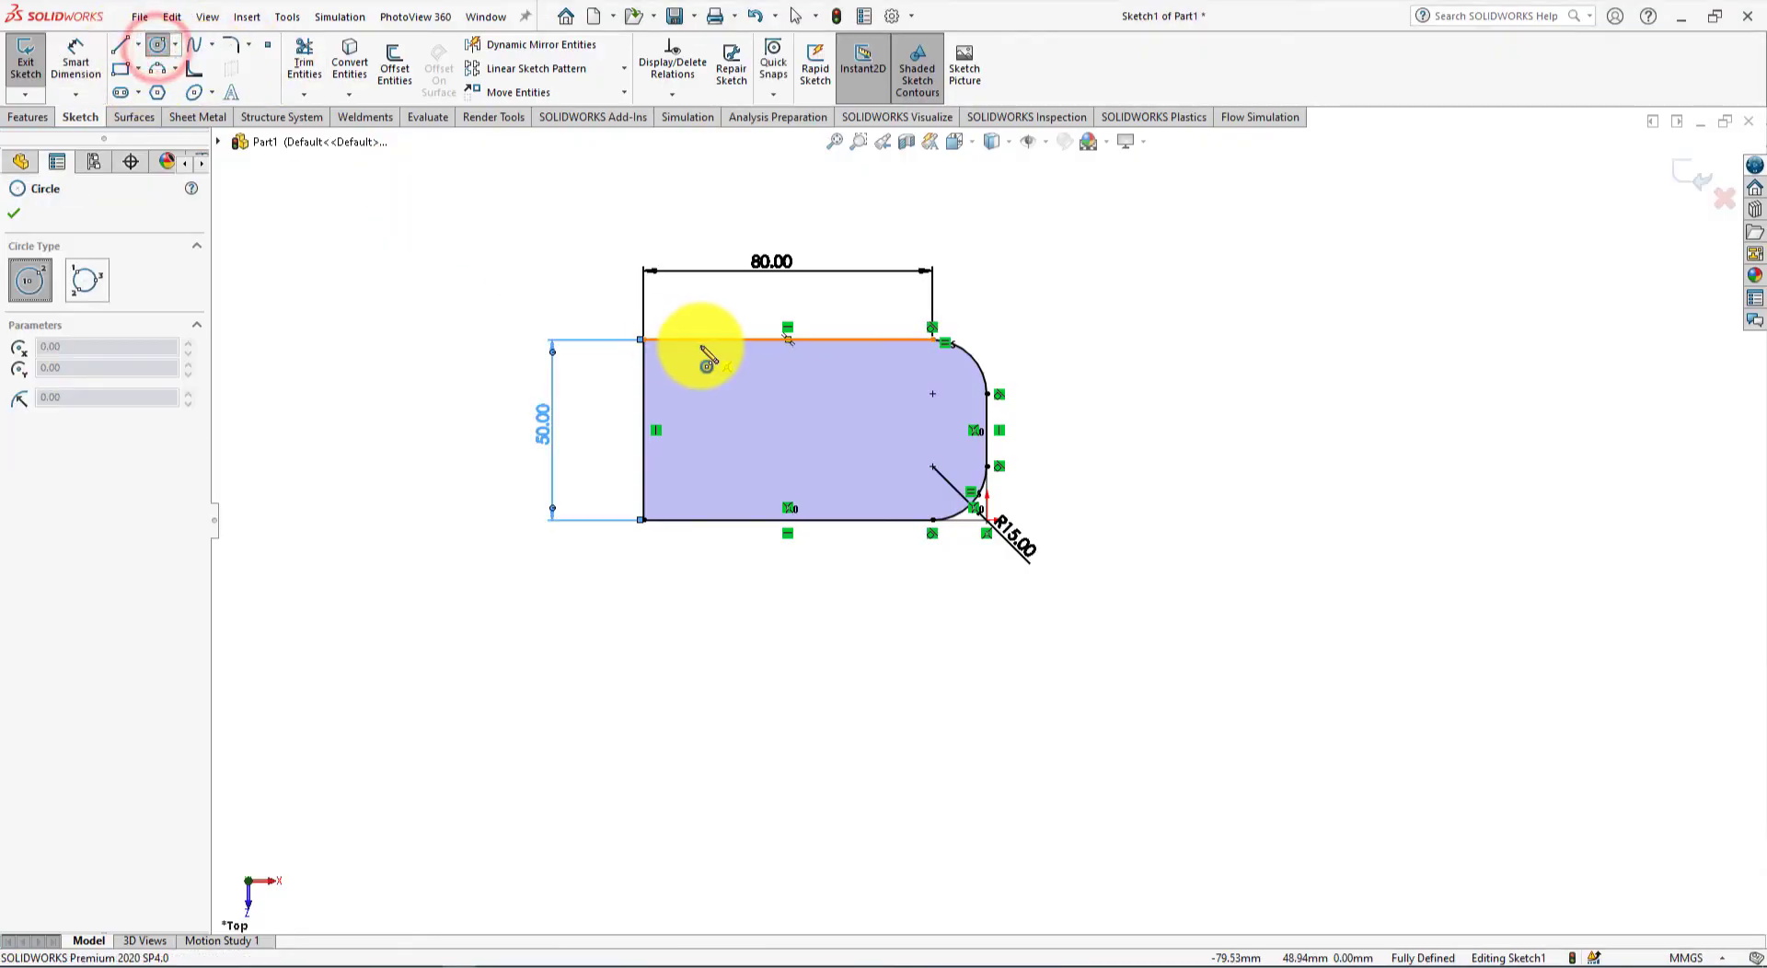
click(877, 416)
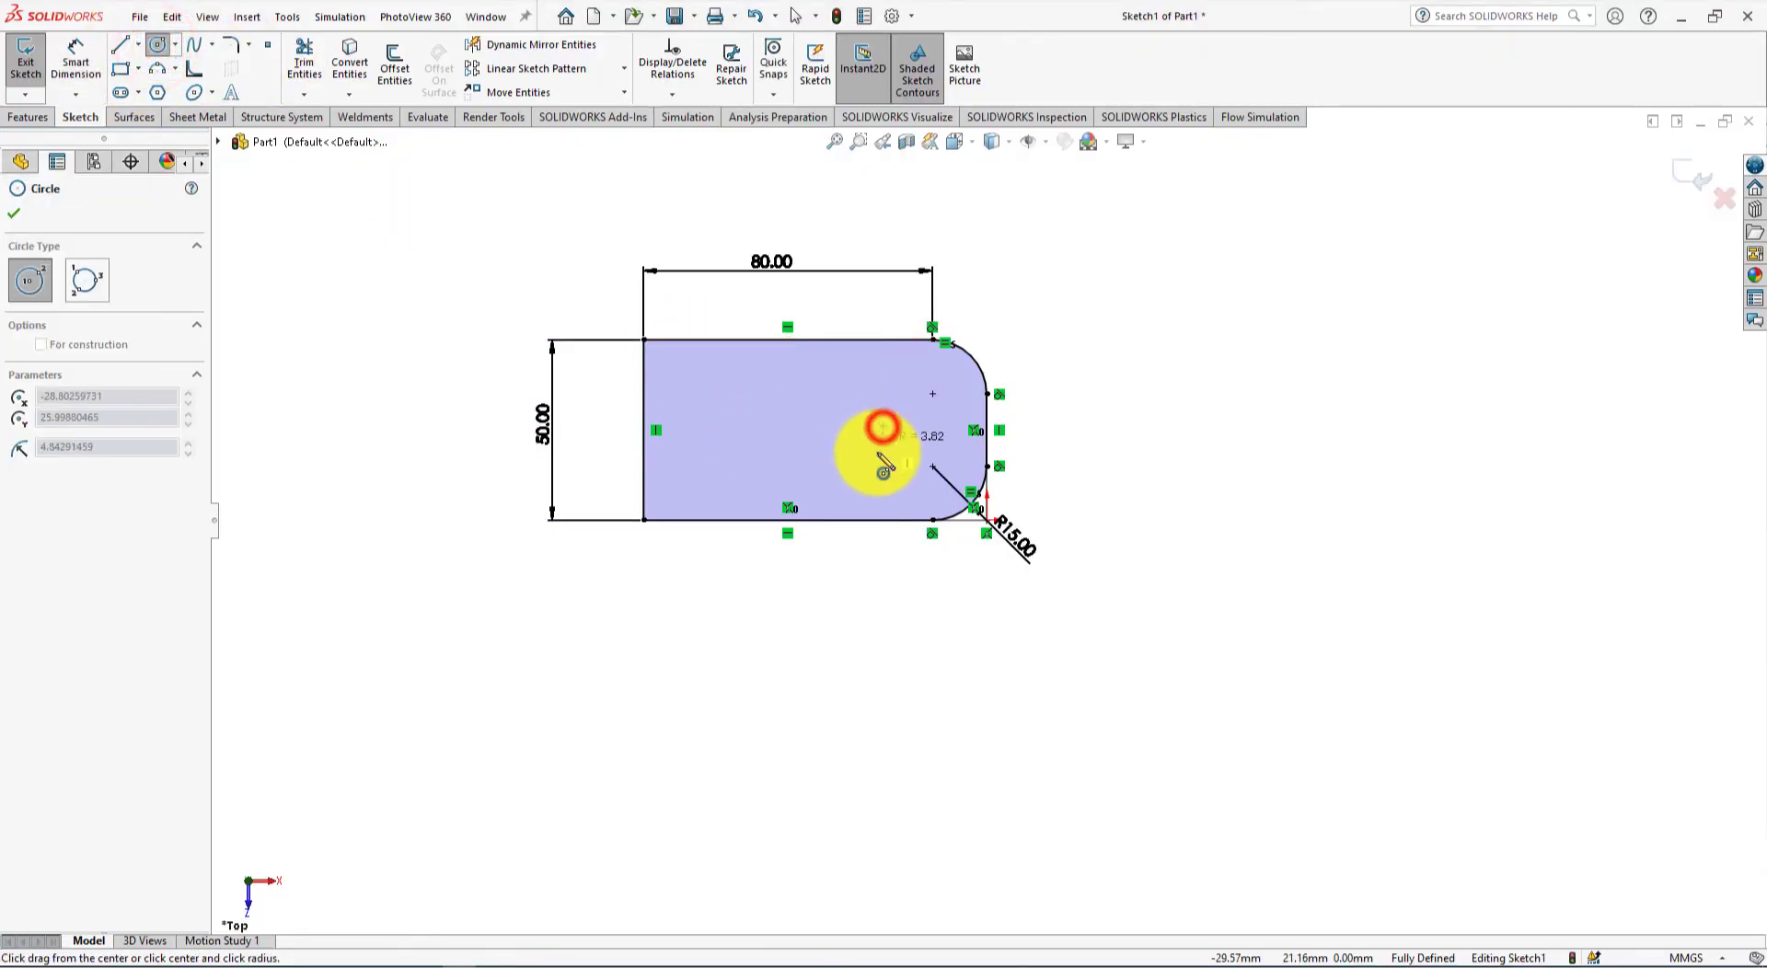
click(867, 467)
key(alt+Tab)
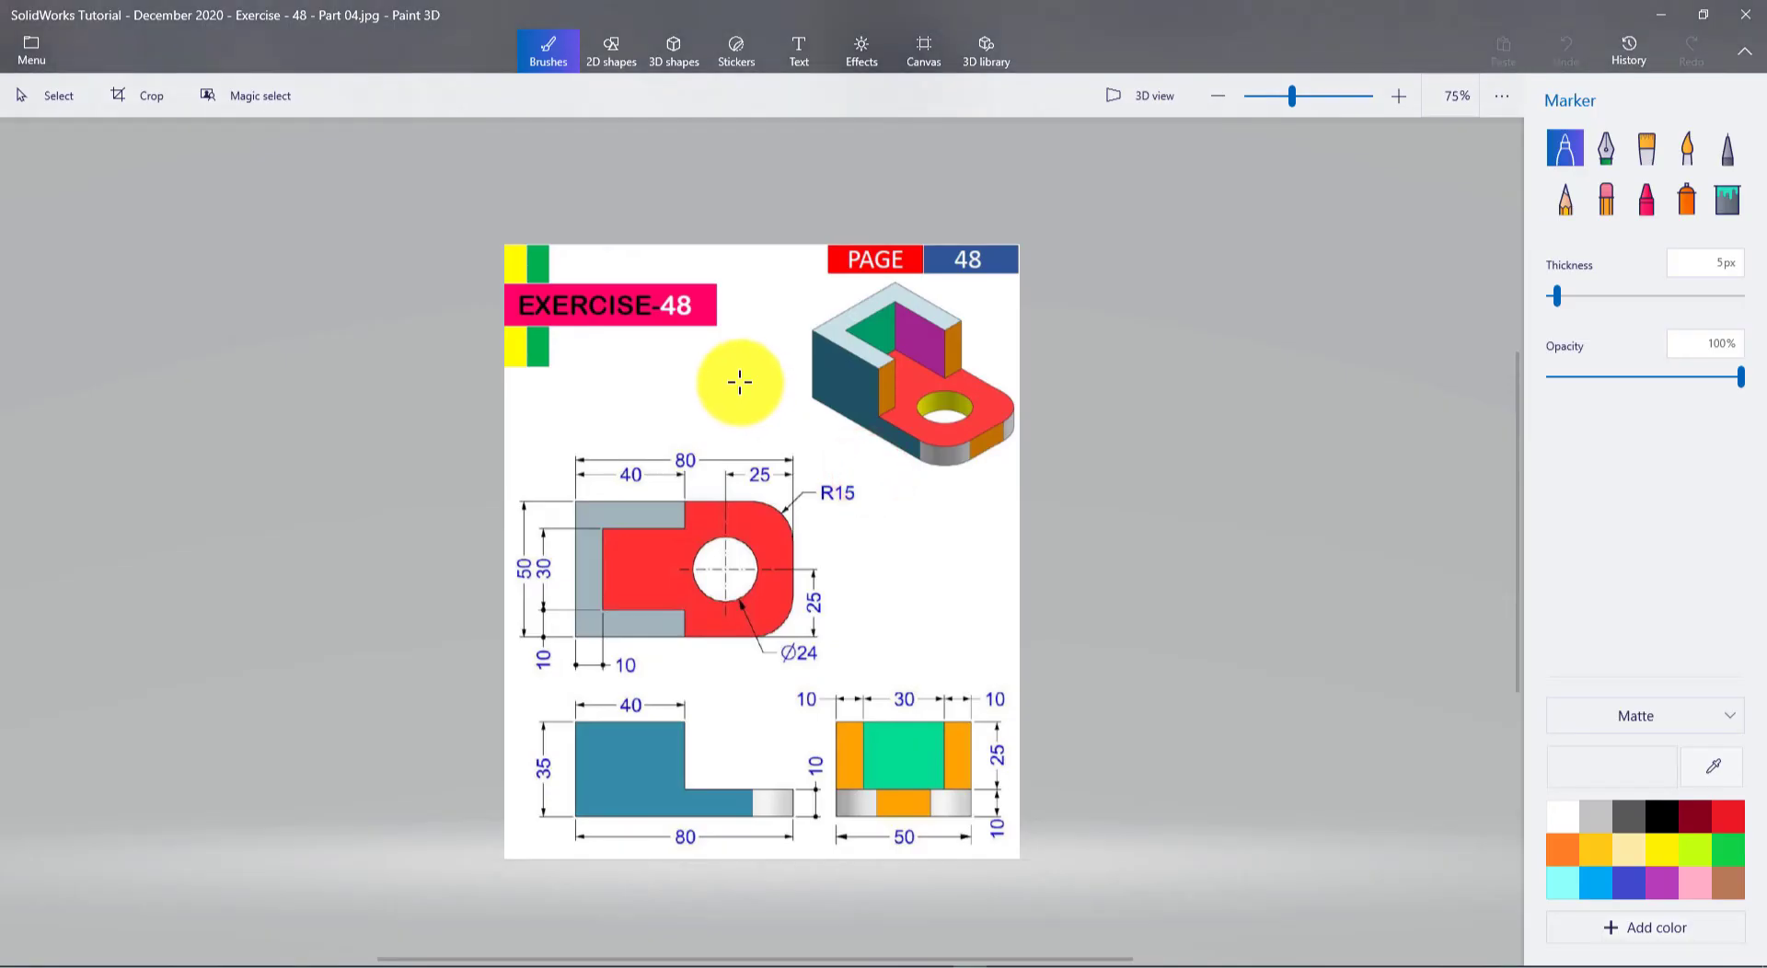
key(alt+Tab)
Step: Dimension the circle's diameter to 24 mm
click(75, 57)
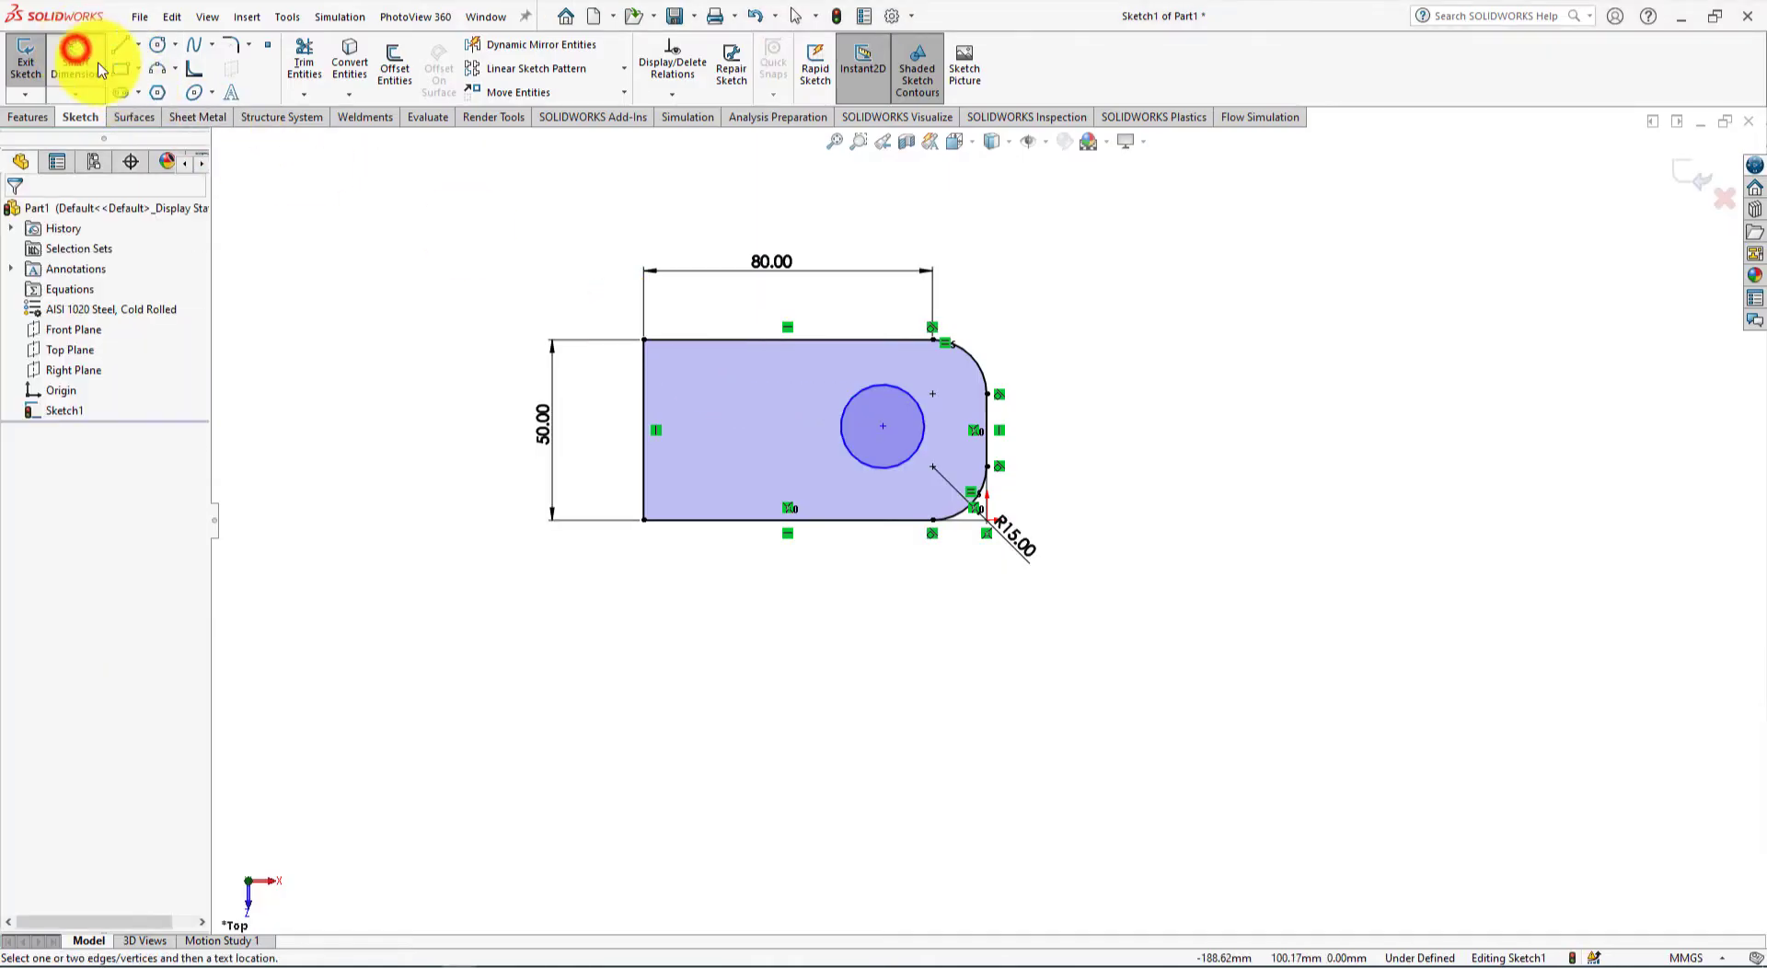
click(923, 428)
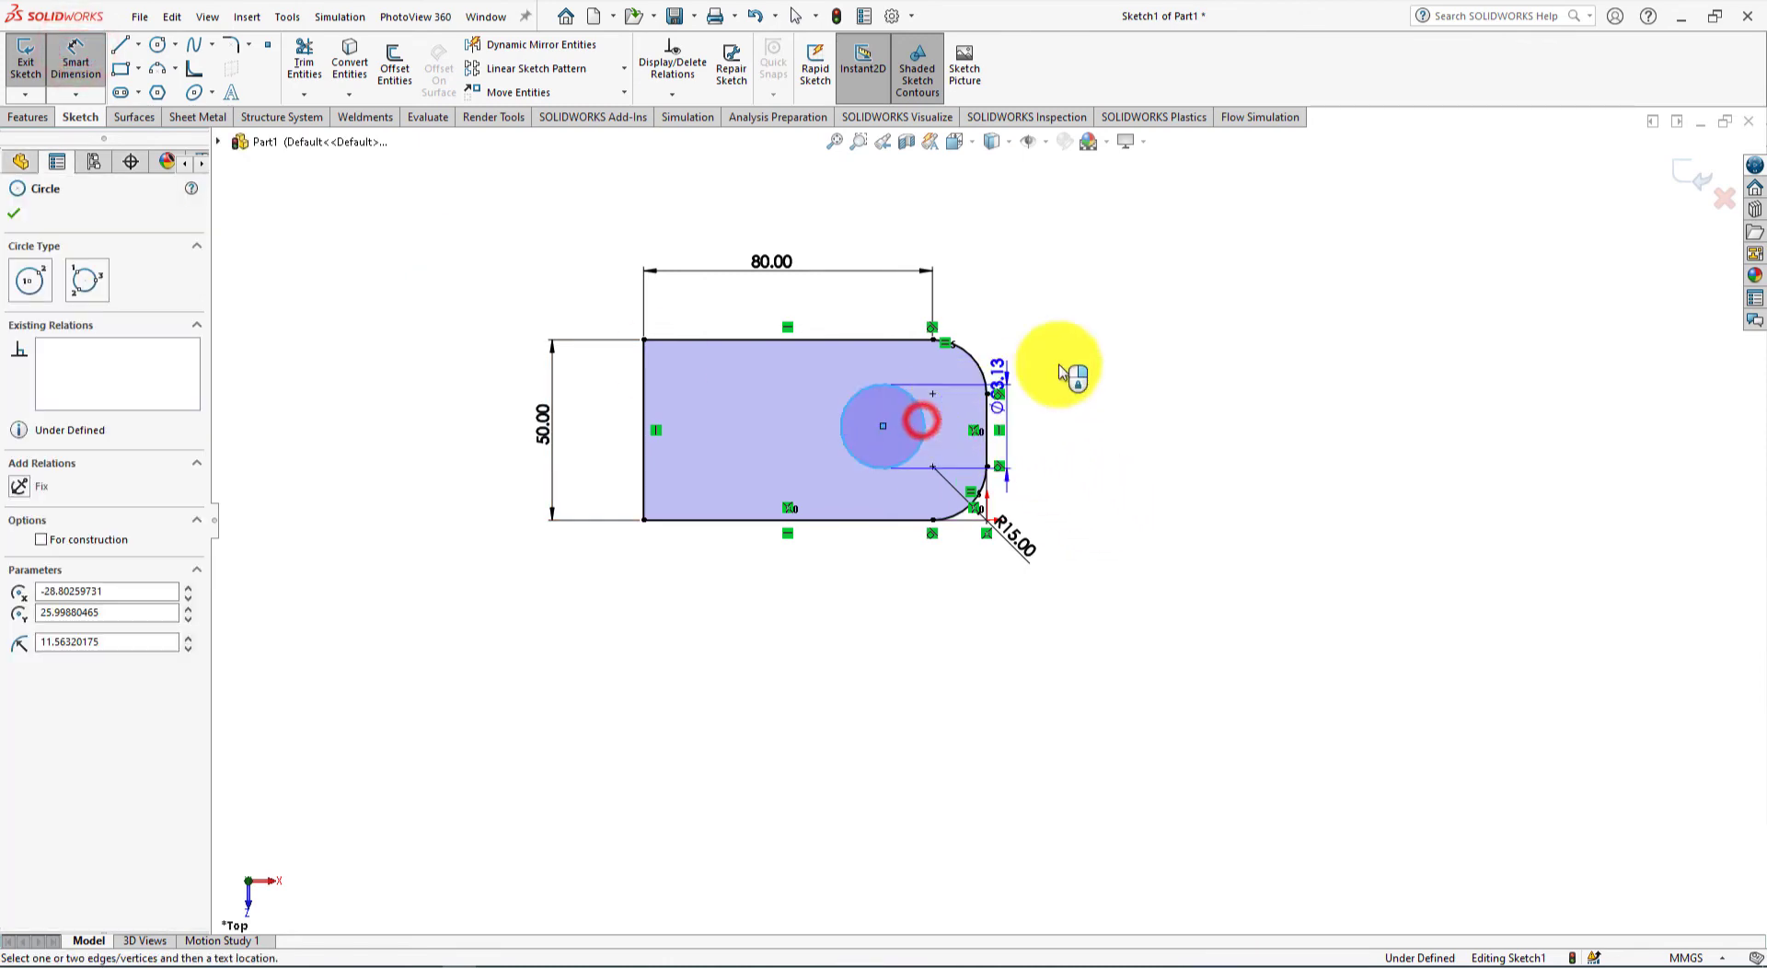
click(1094, 324)
key(alt+Tab)
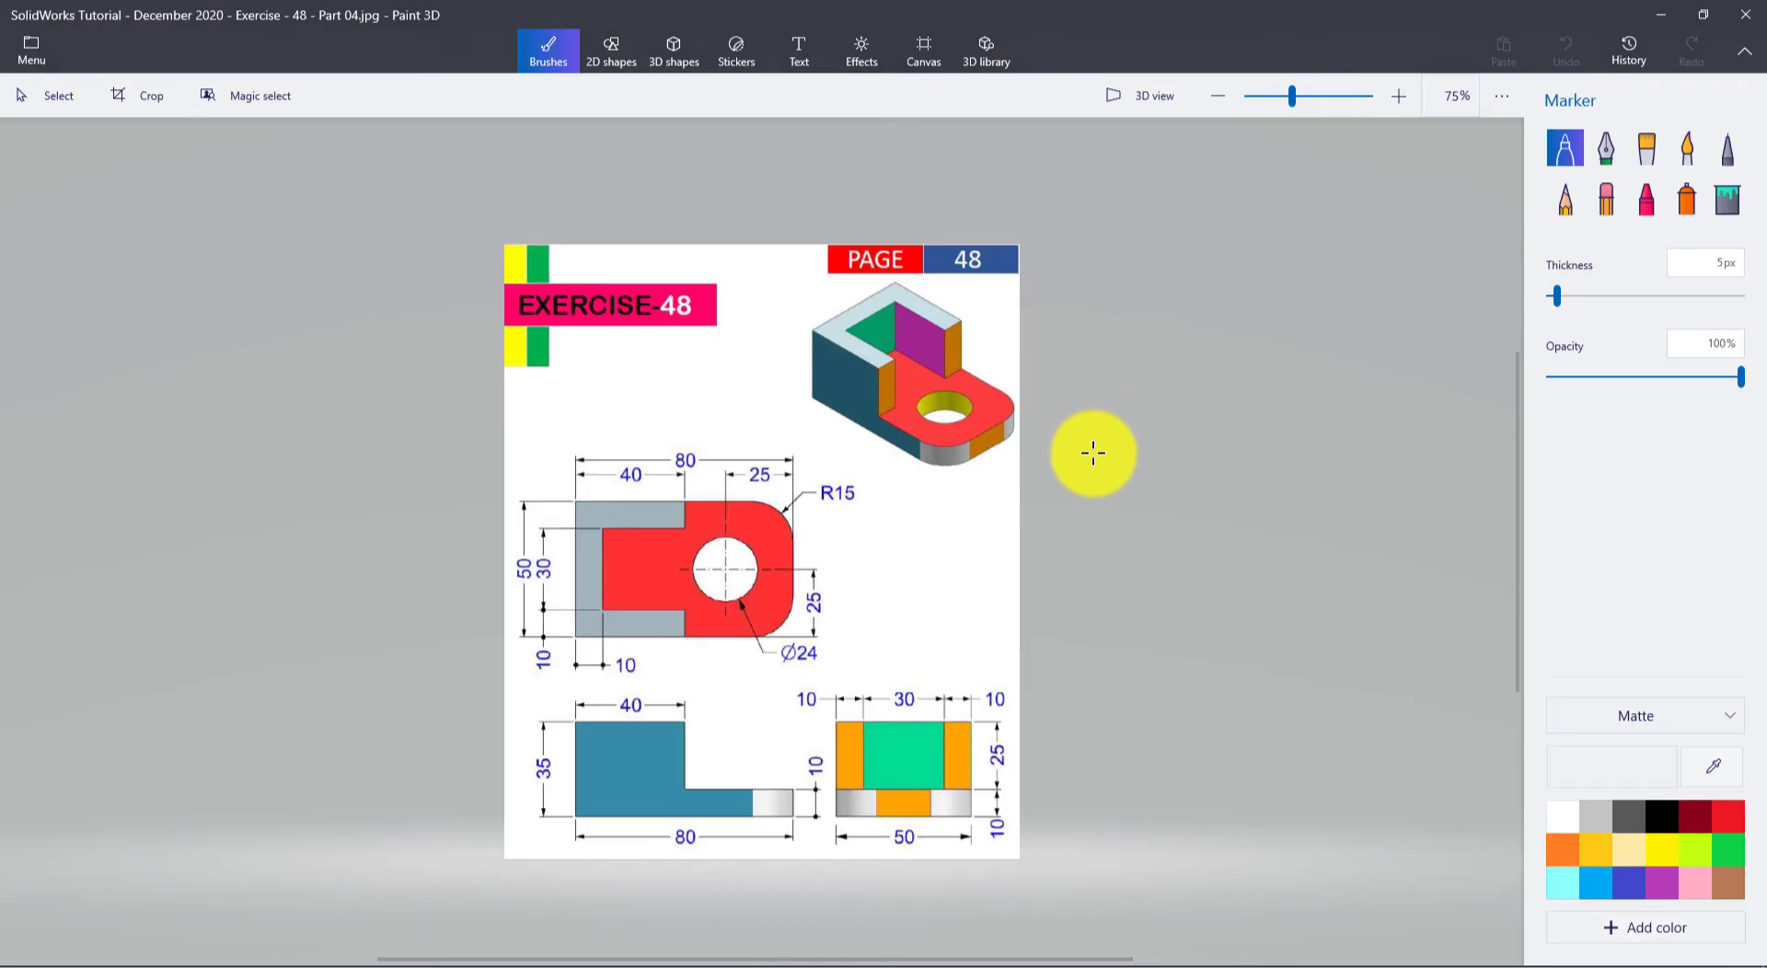
key(alt+Tab)
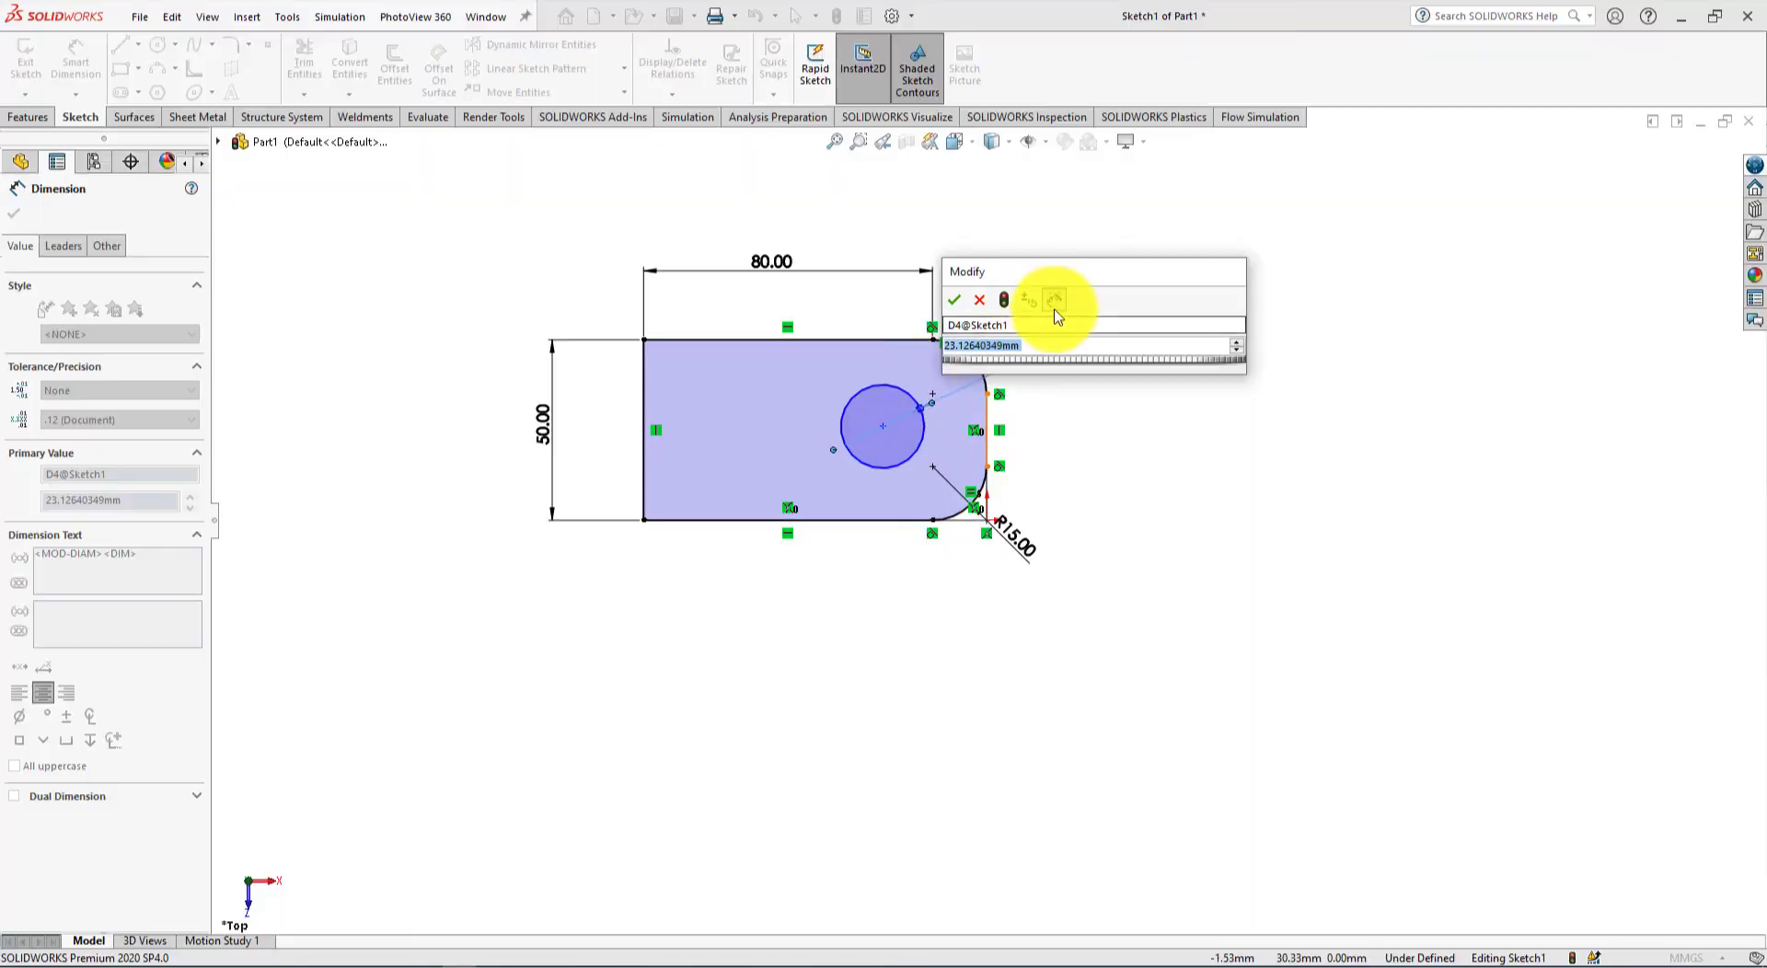
text(24)
key(Return)
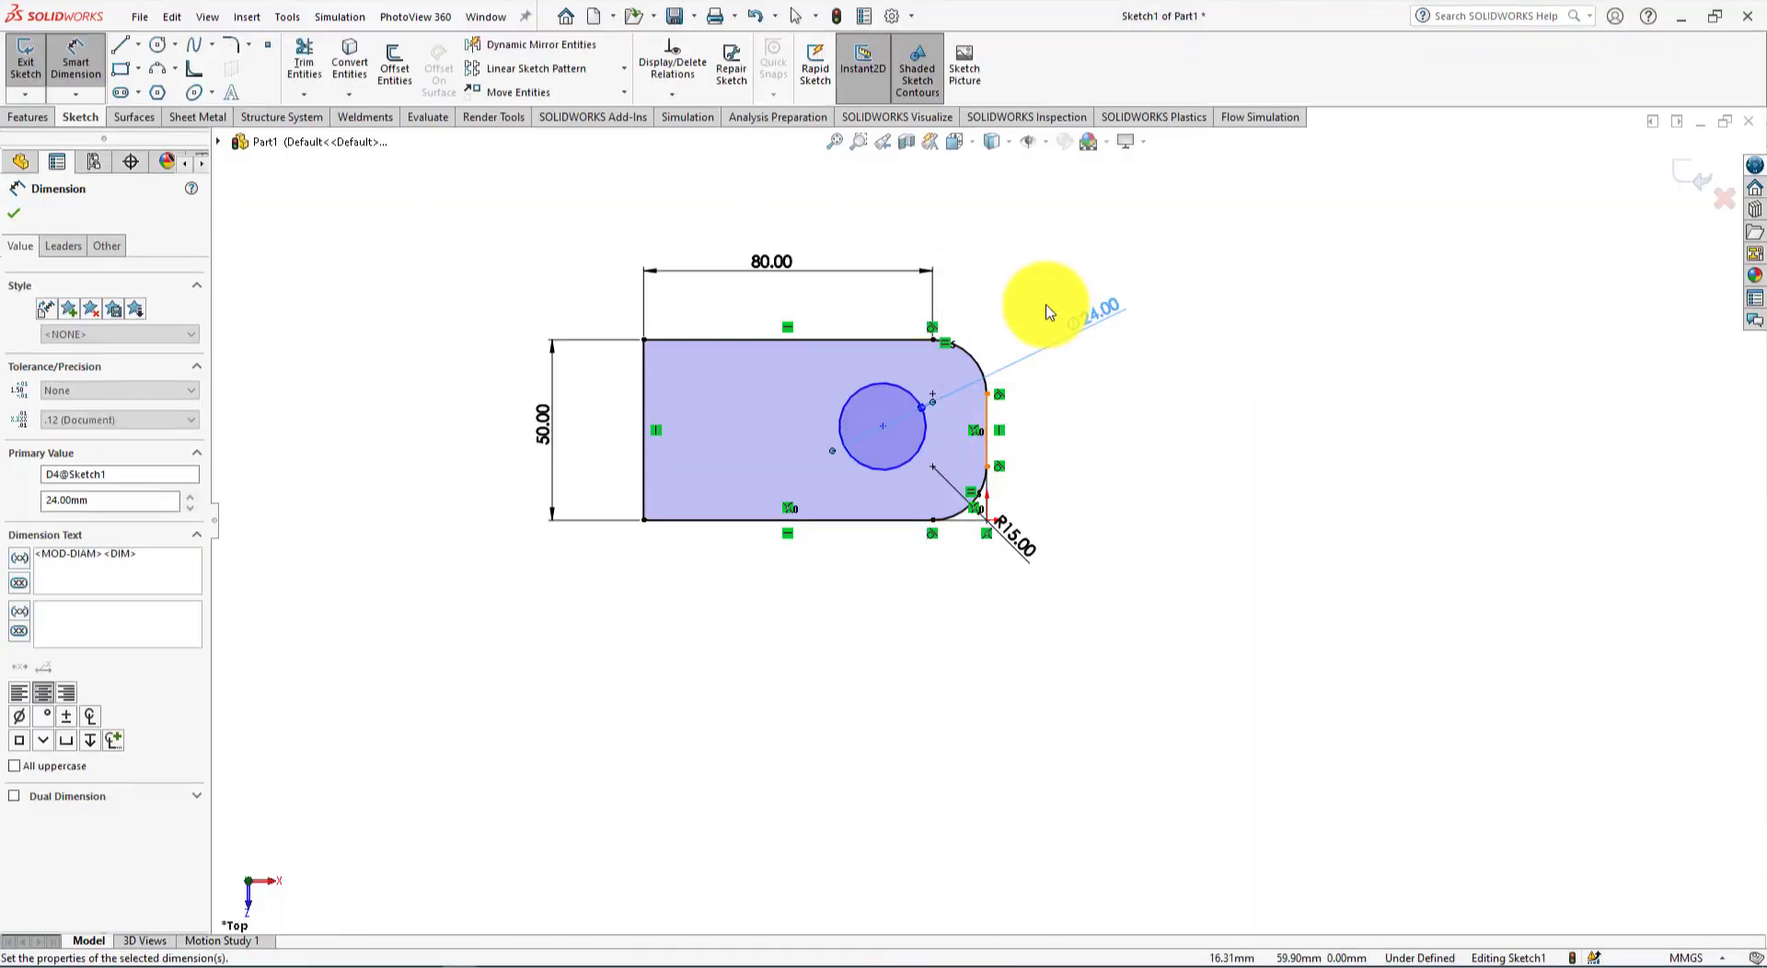
key(alt+Tab)
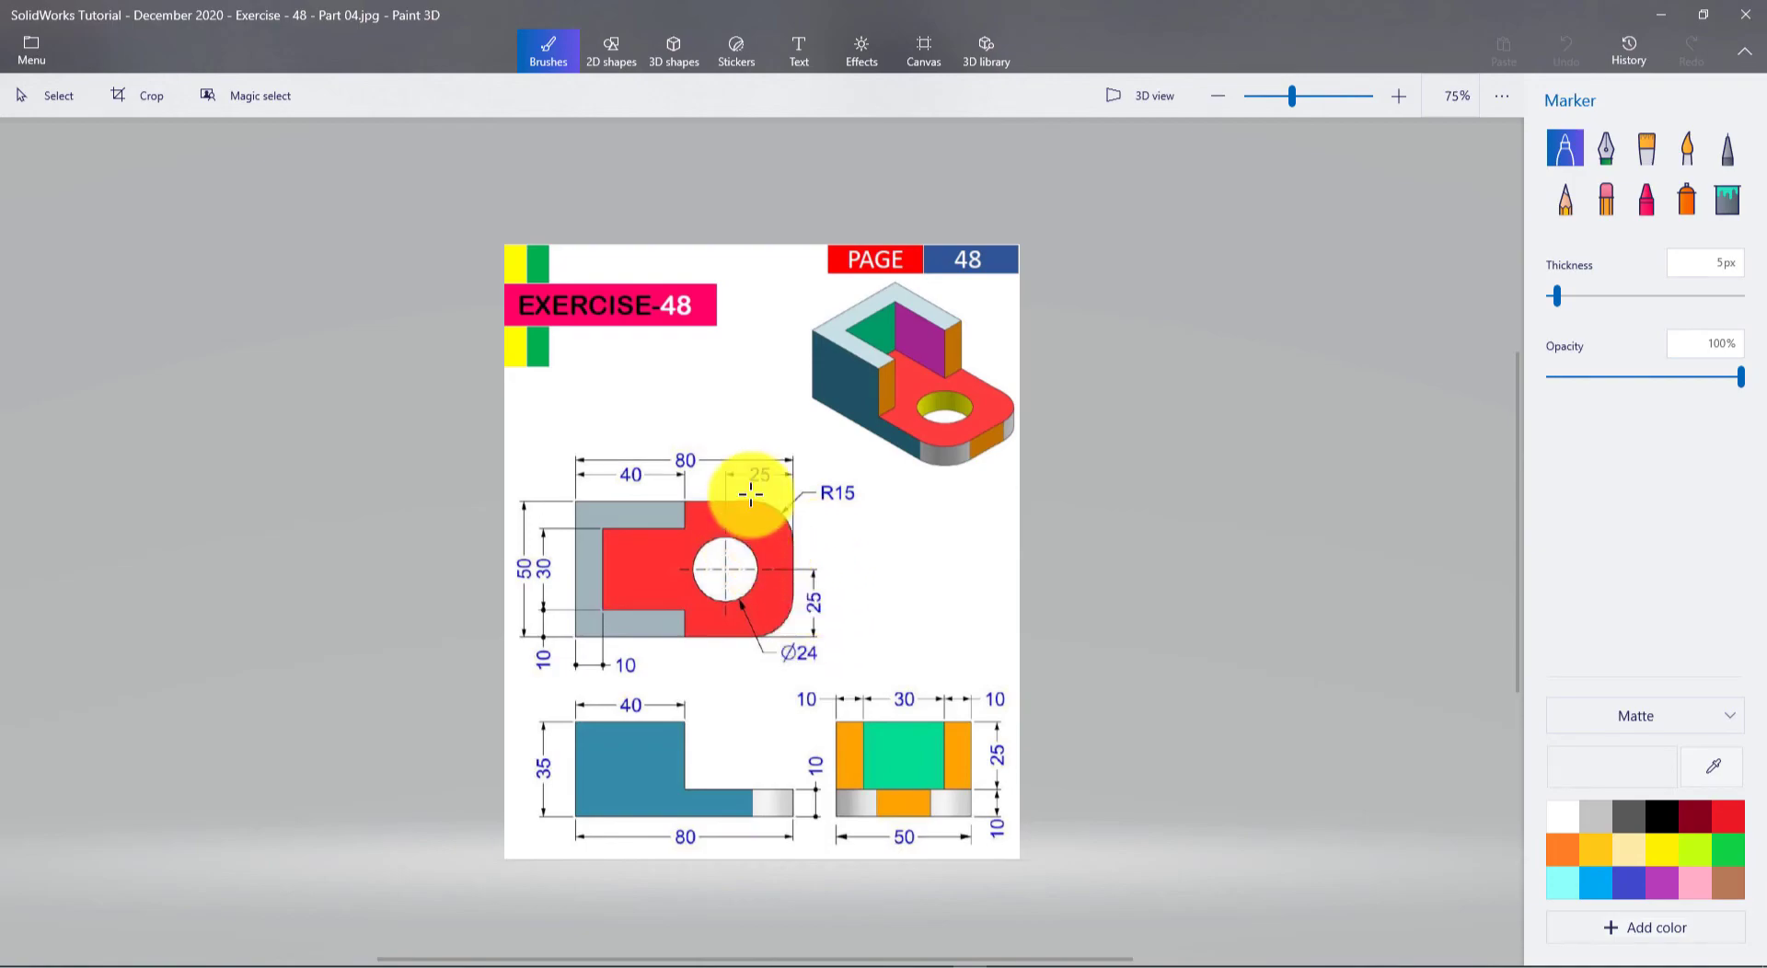
Step: Position the hole centre 25 mm above the plate's bottom edge
key(alt+Tab)
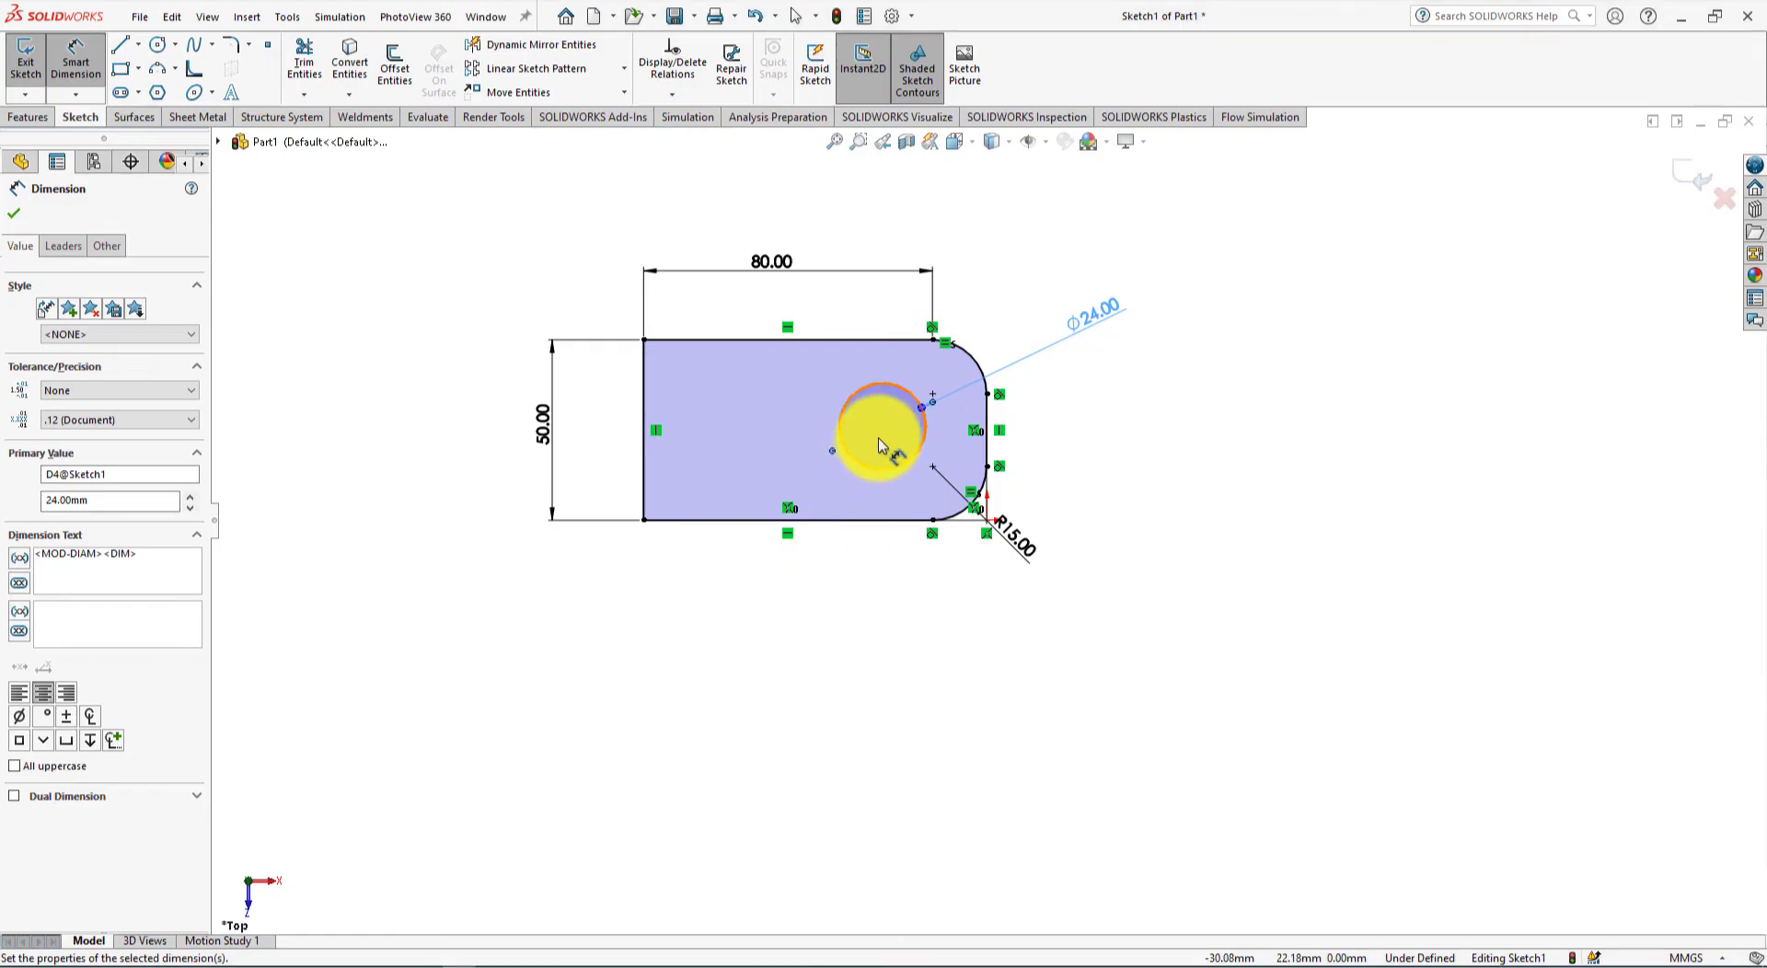
key(alt+Tab)
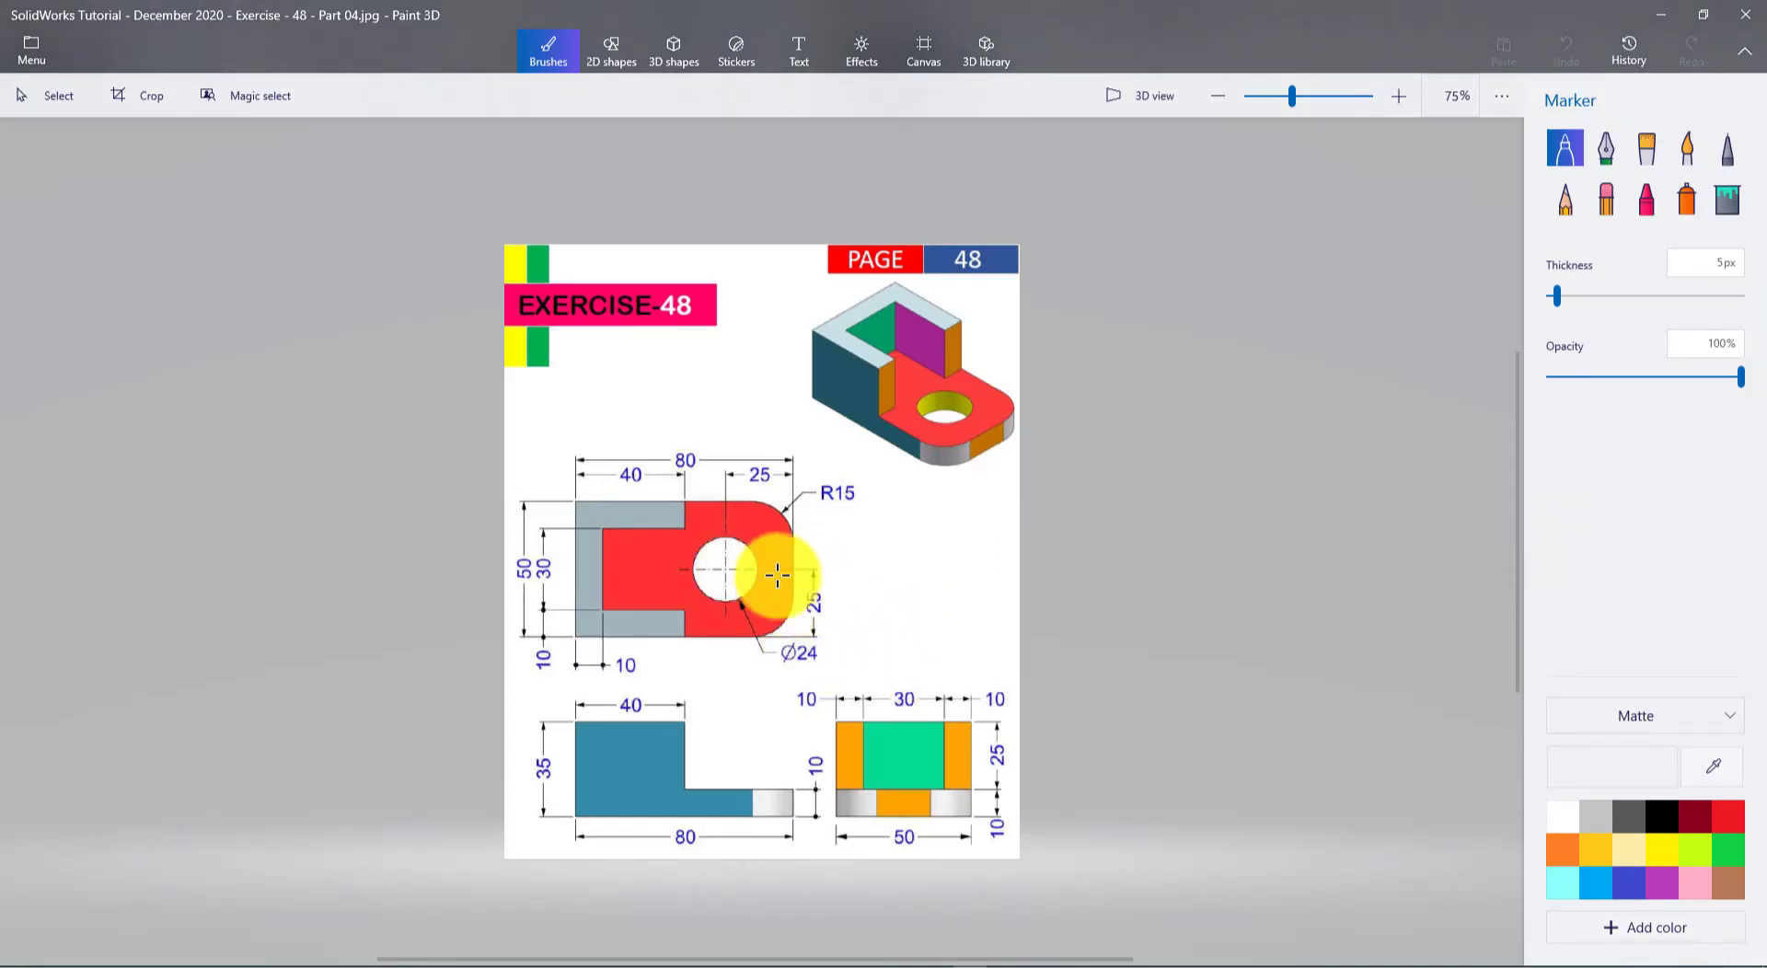
key(alt+Tab)
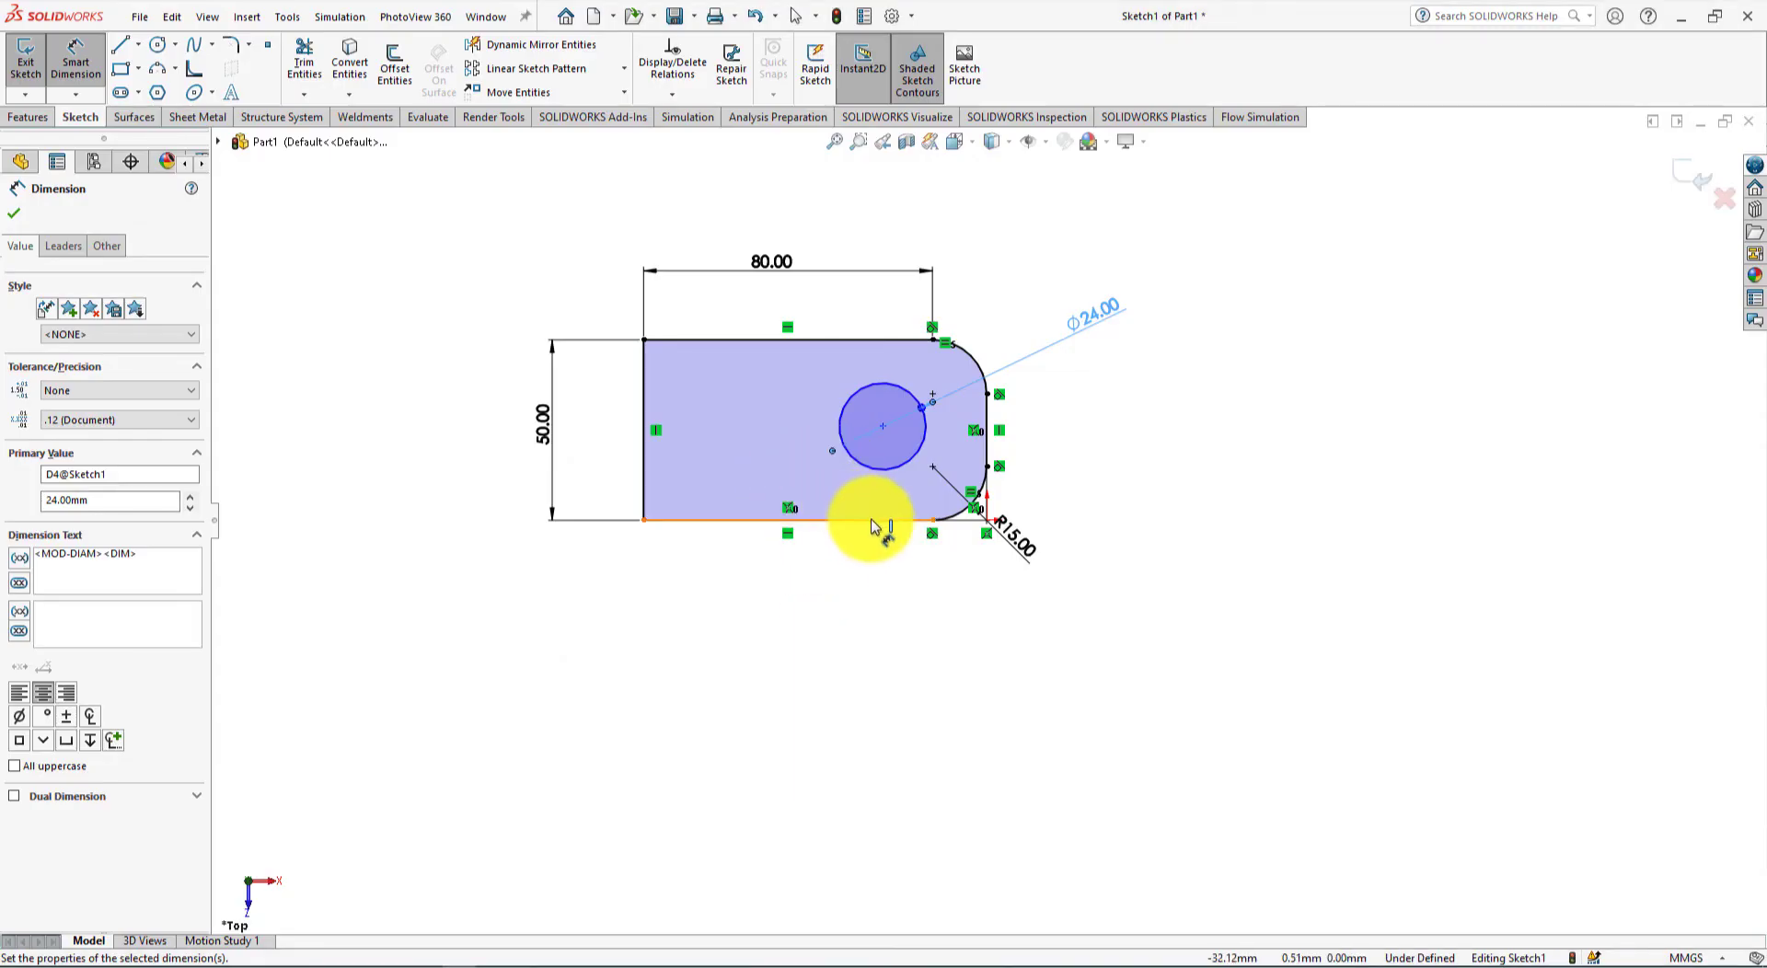
click(870, 520)
click(882, 428)
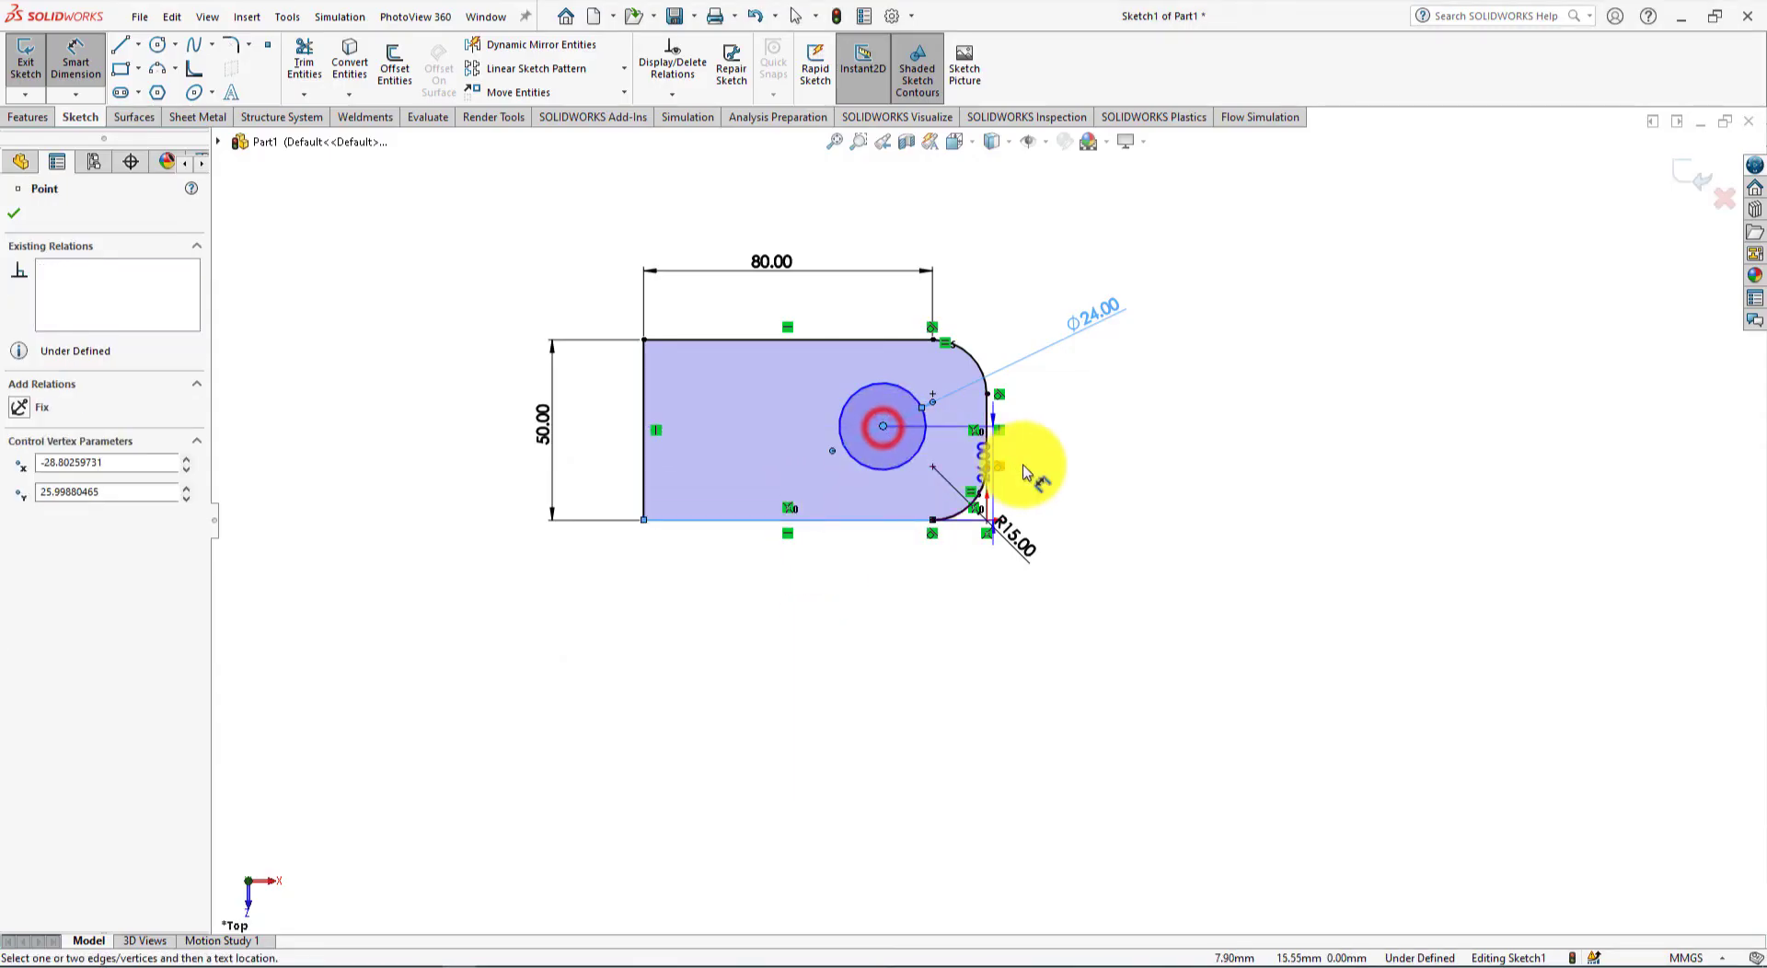
click(1040, 456)
text(25)
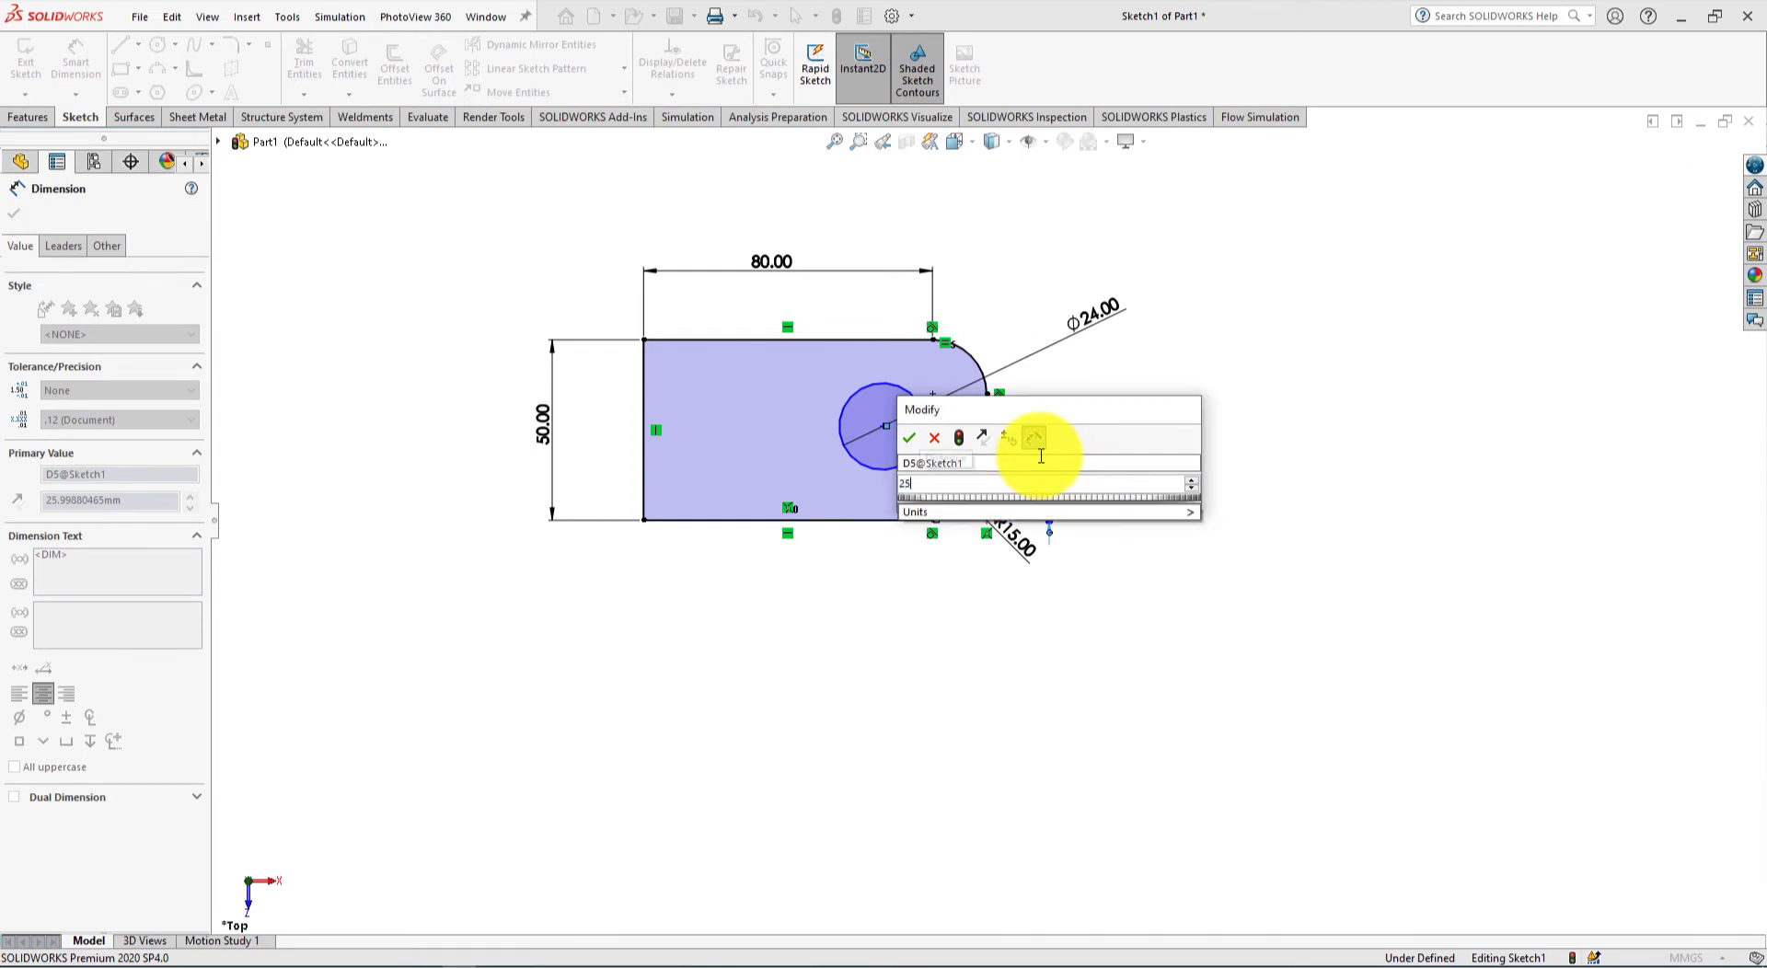
key(Return)
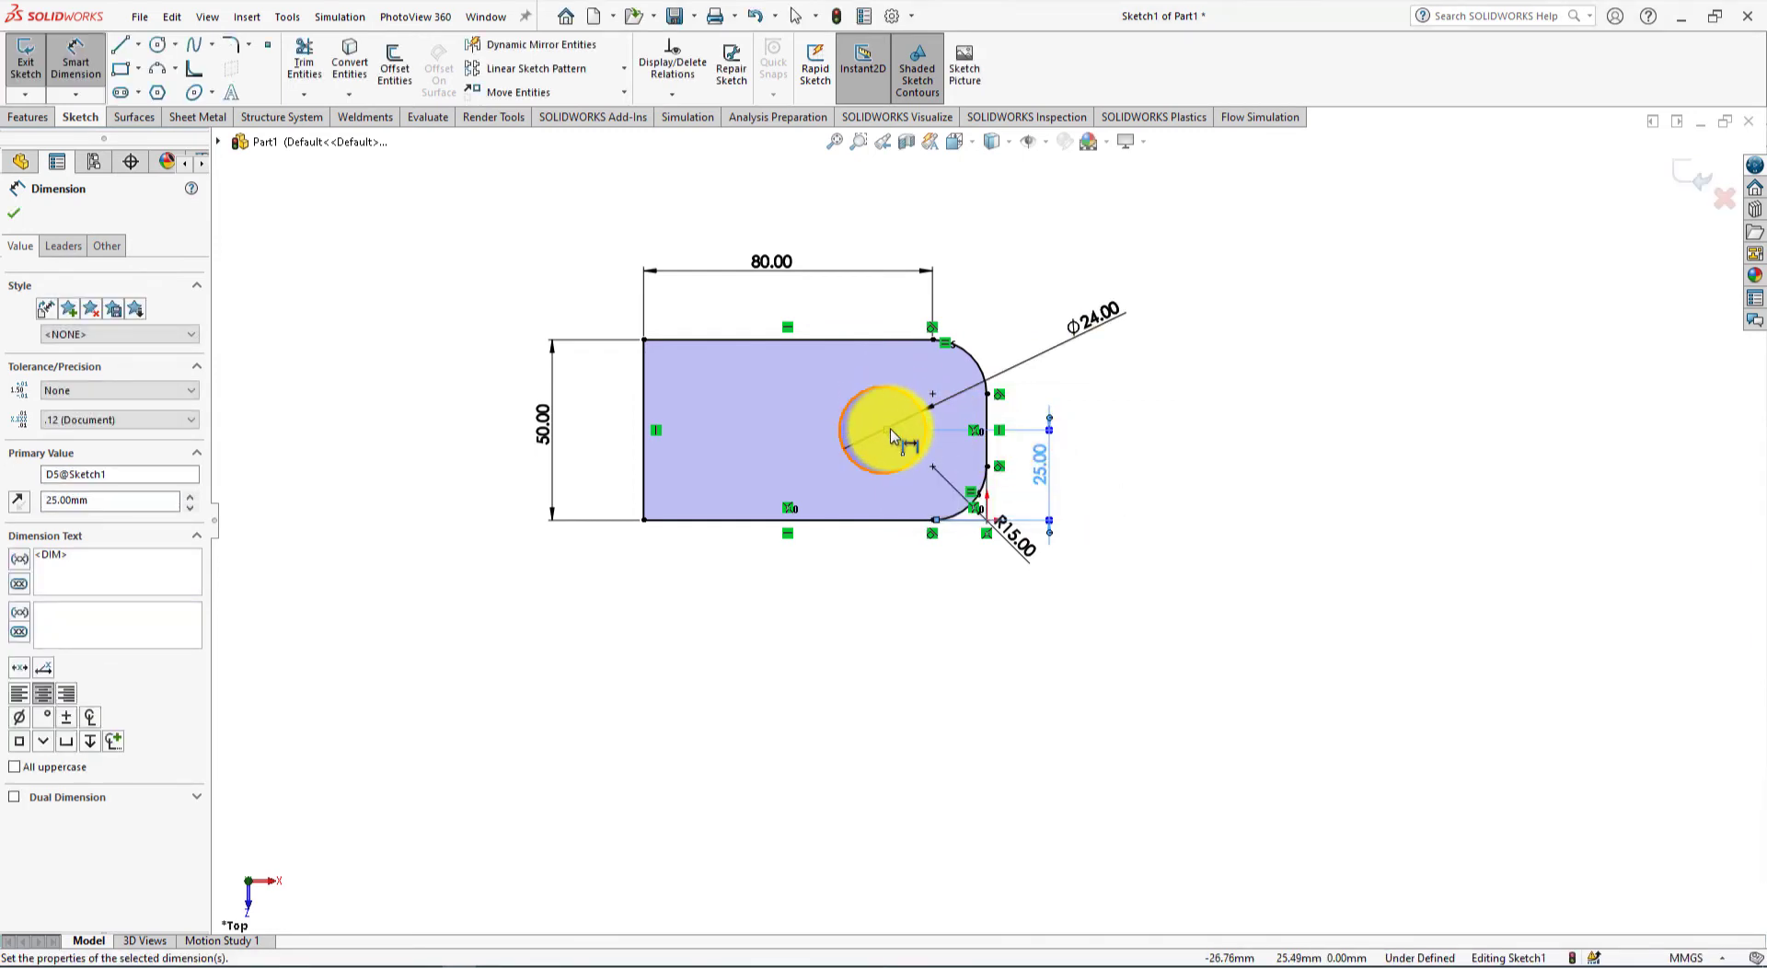
Step: Position the hole centre 25 mm horizontally from the rounded end's centre
click(883, 430)
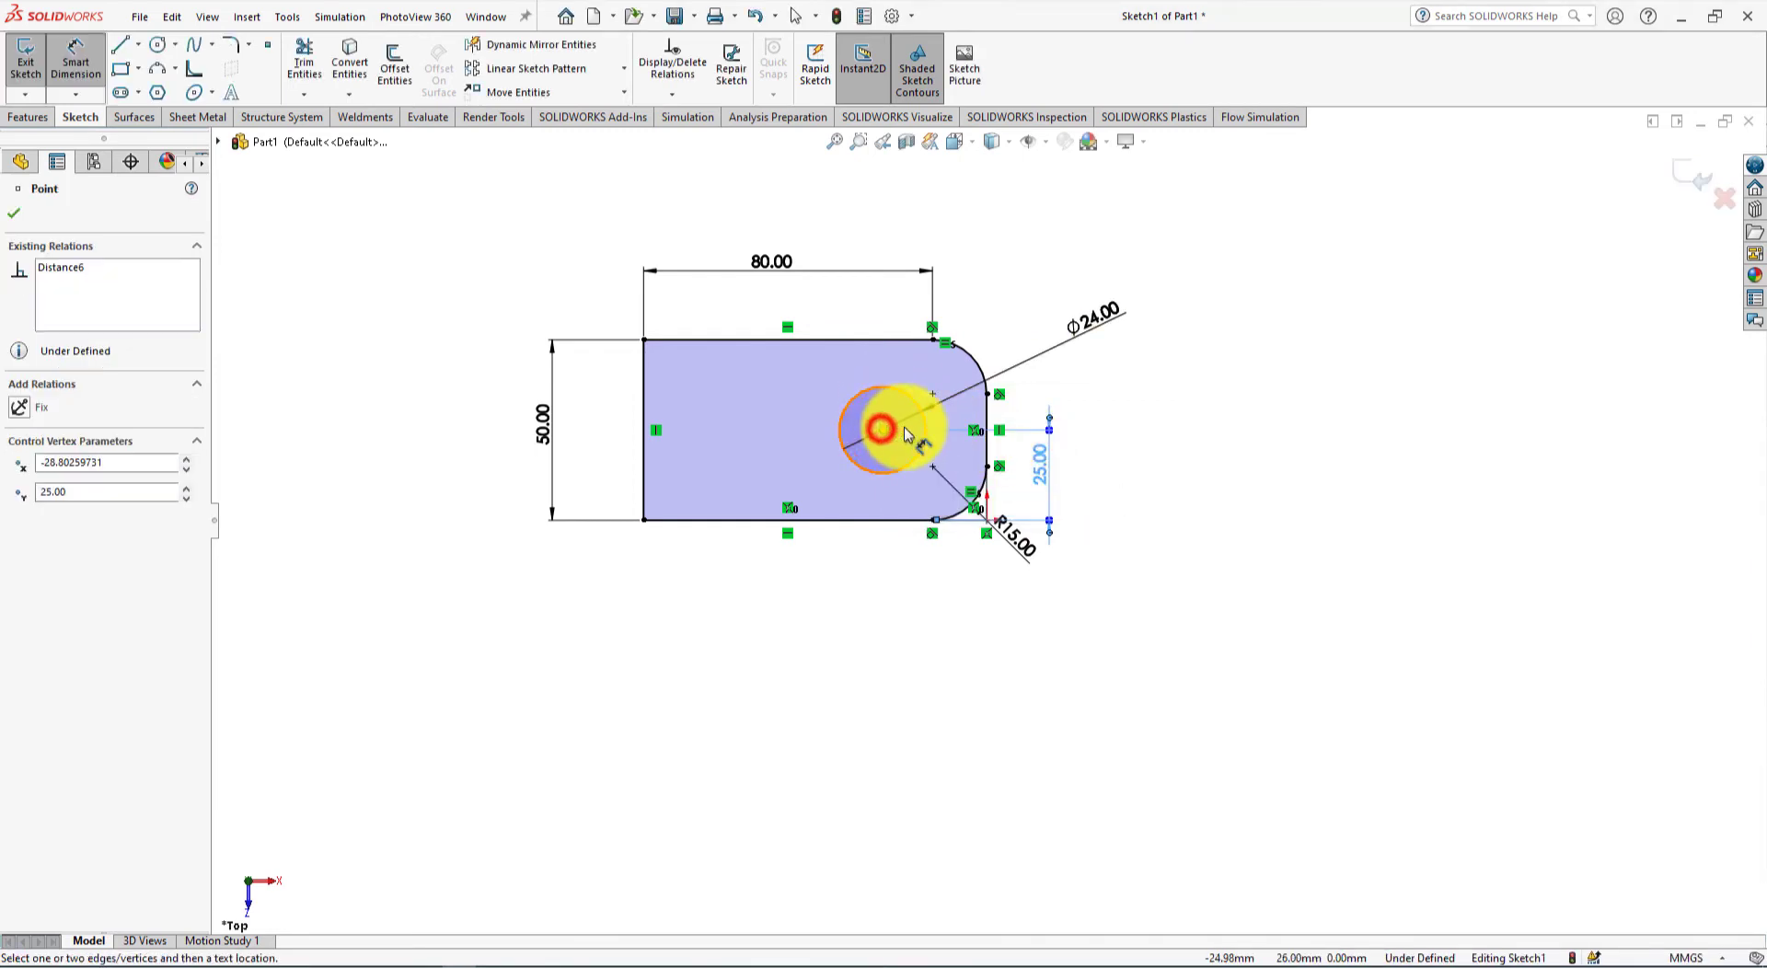
click(988, 423)
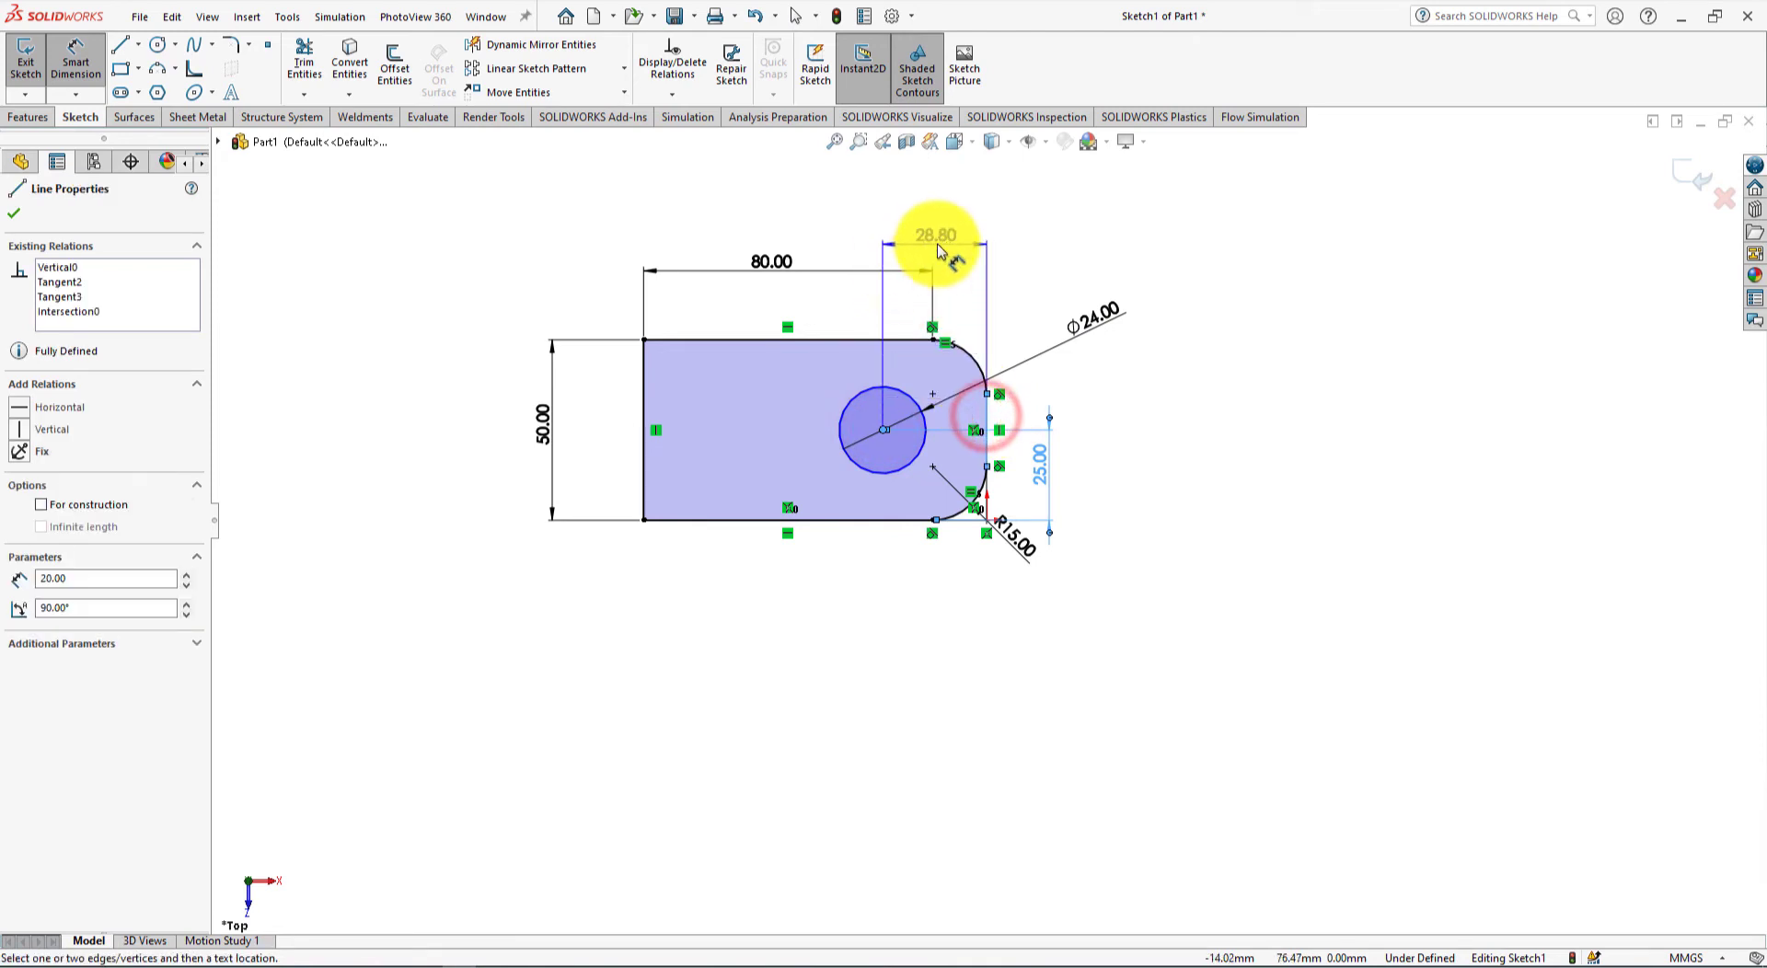
click(930, 237)
text(25)
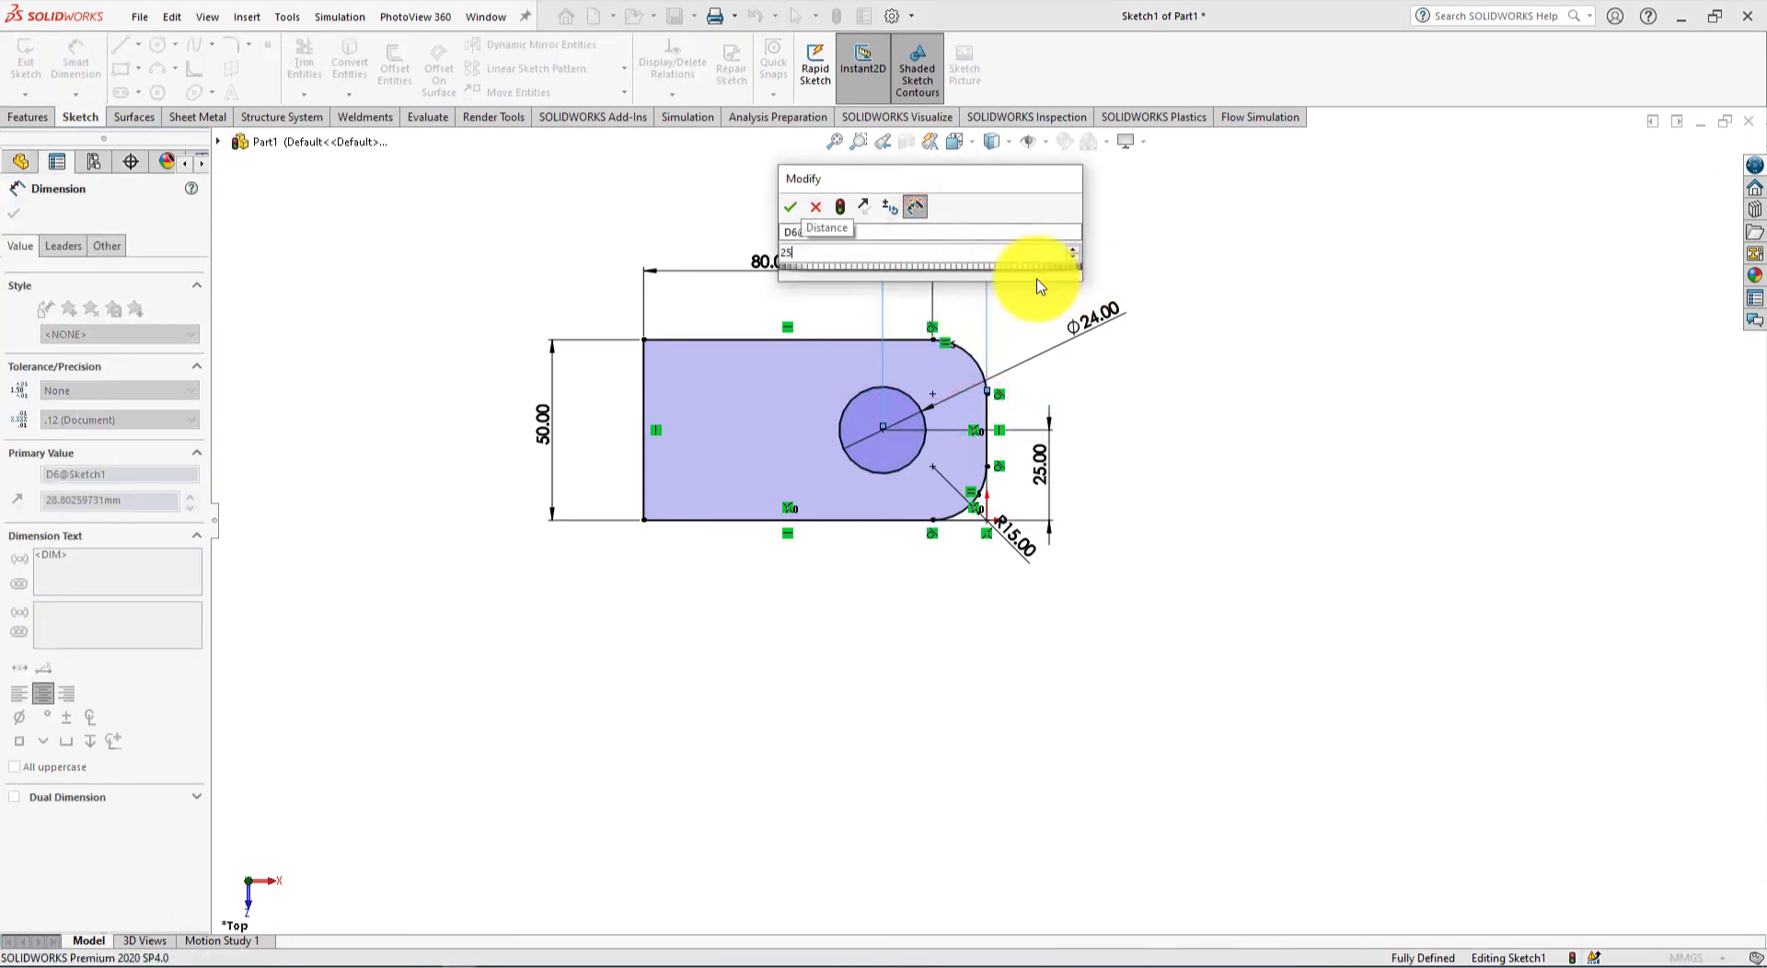
key(Return)
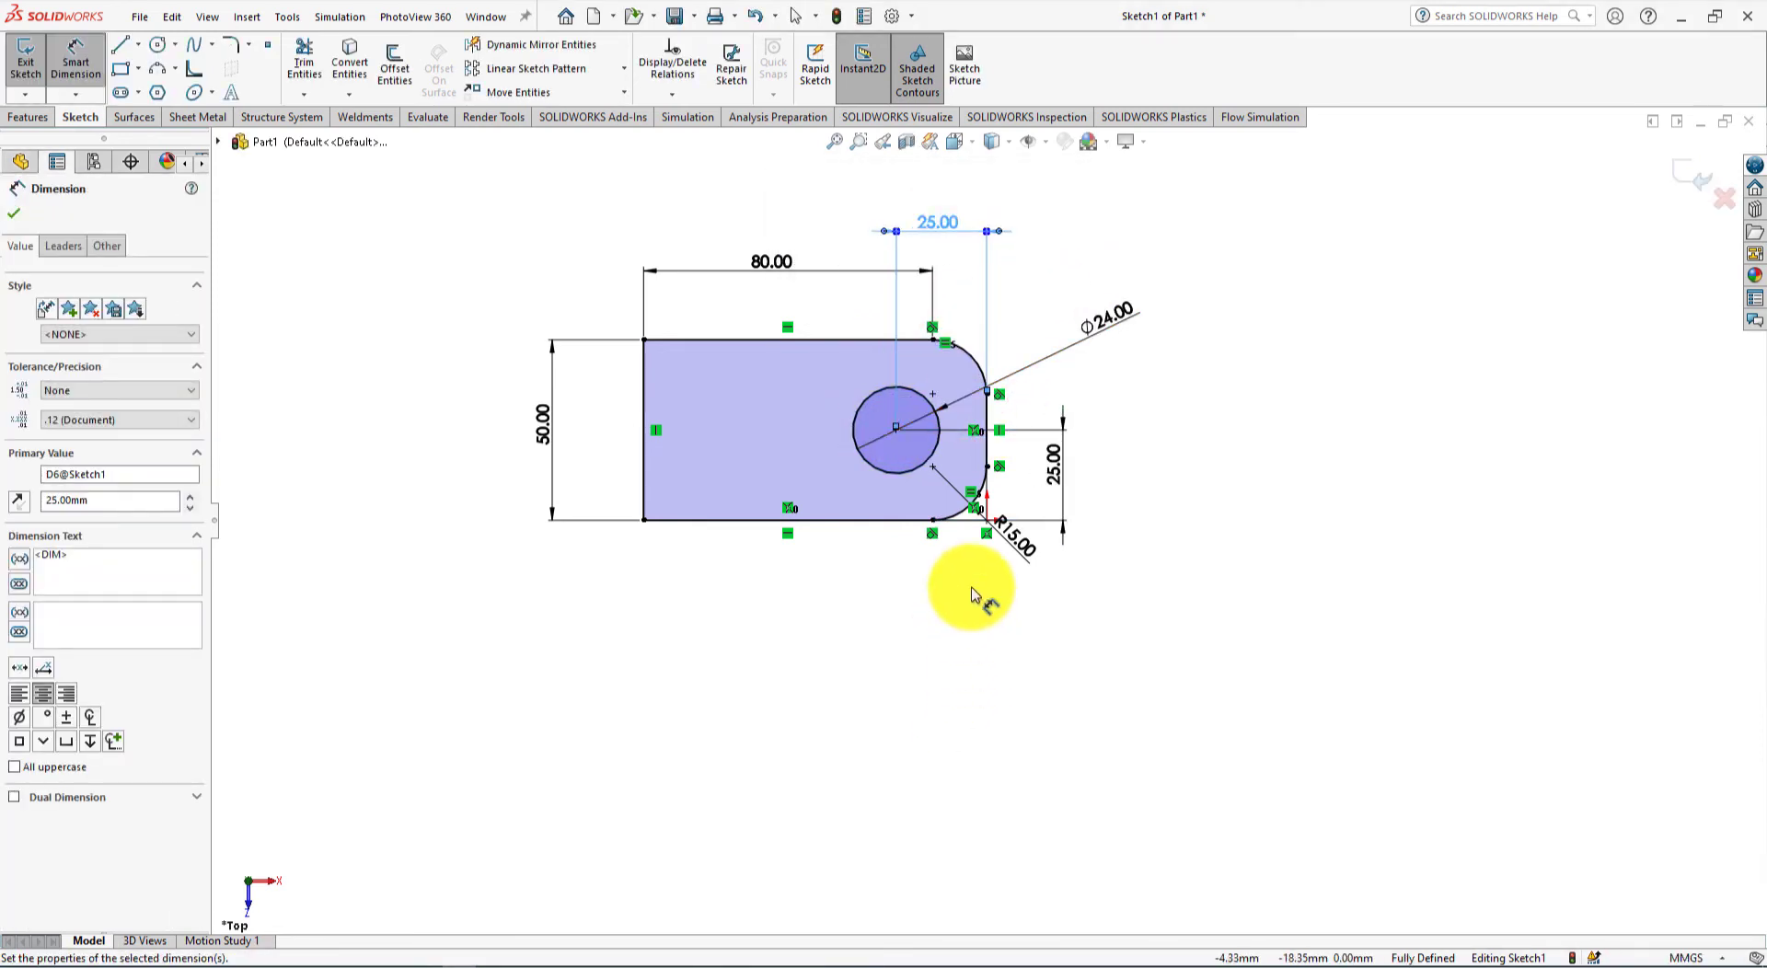
key(alt+Tab)
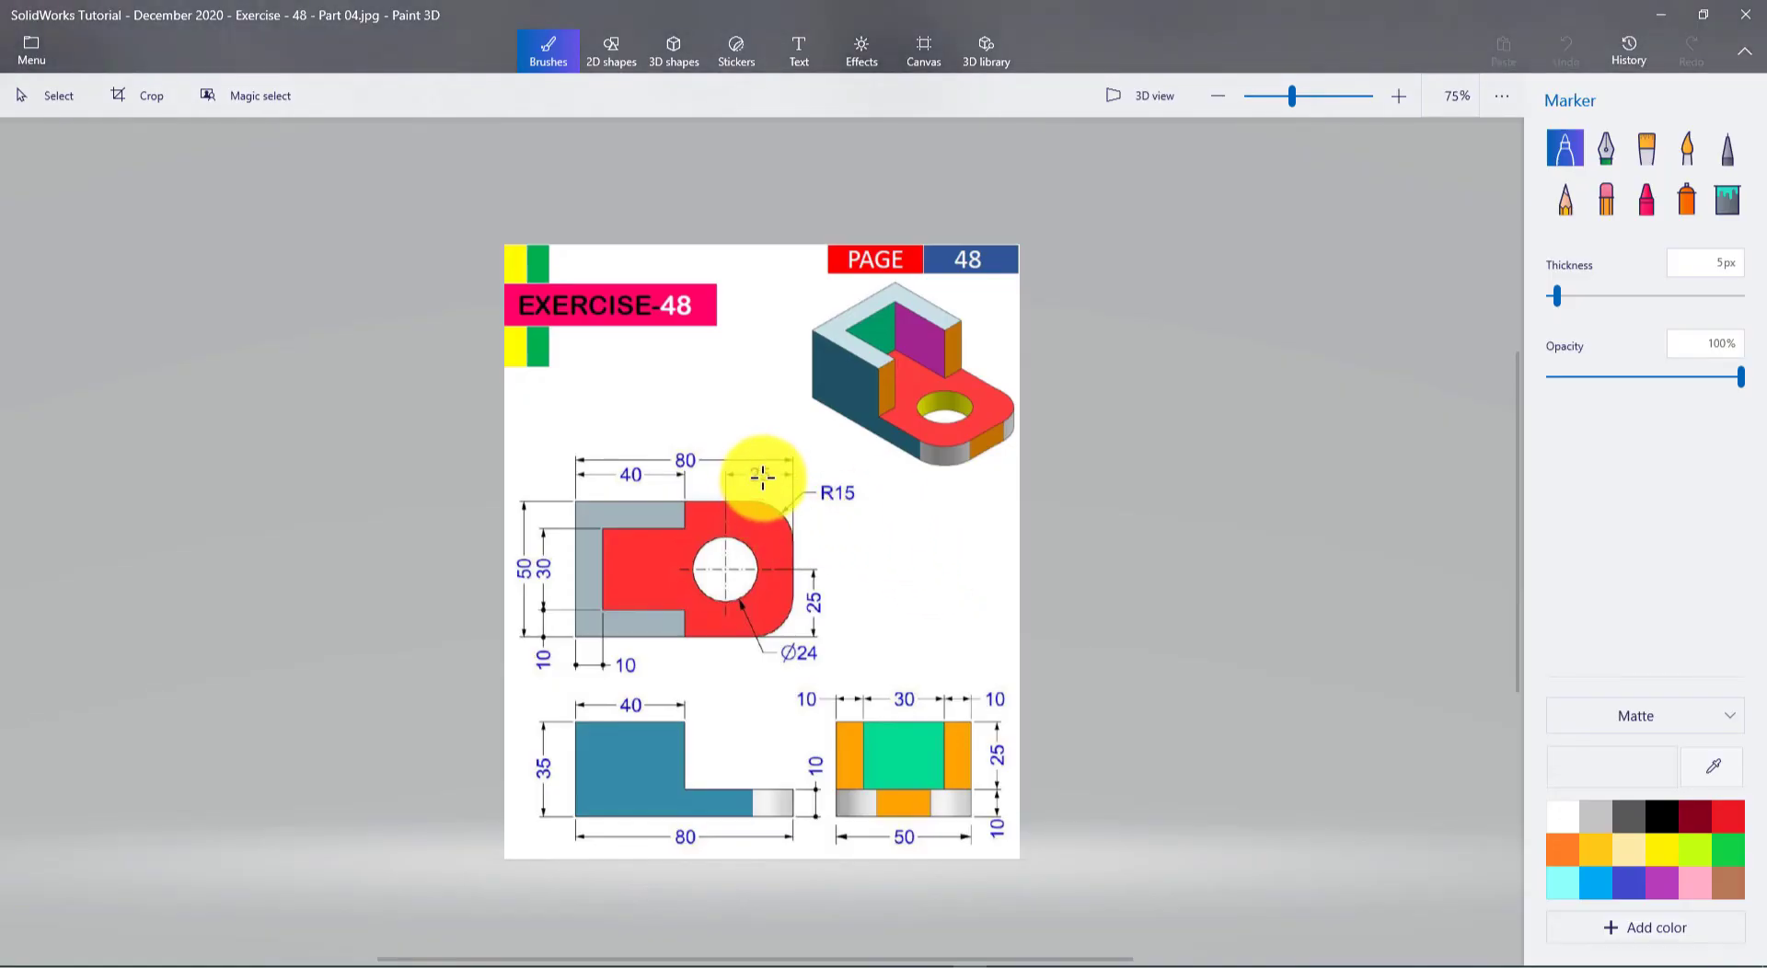
key(alt+Tab)
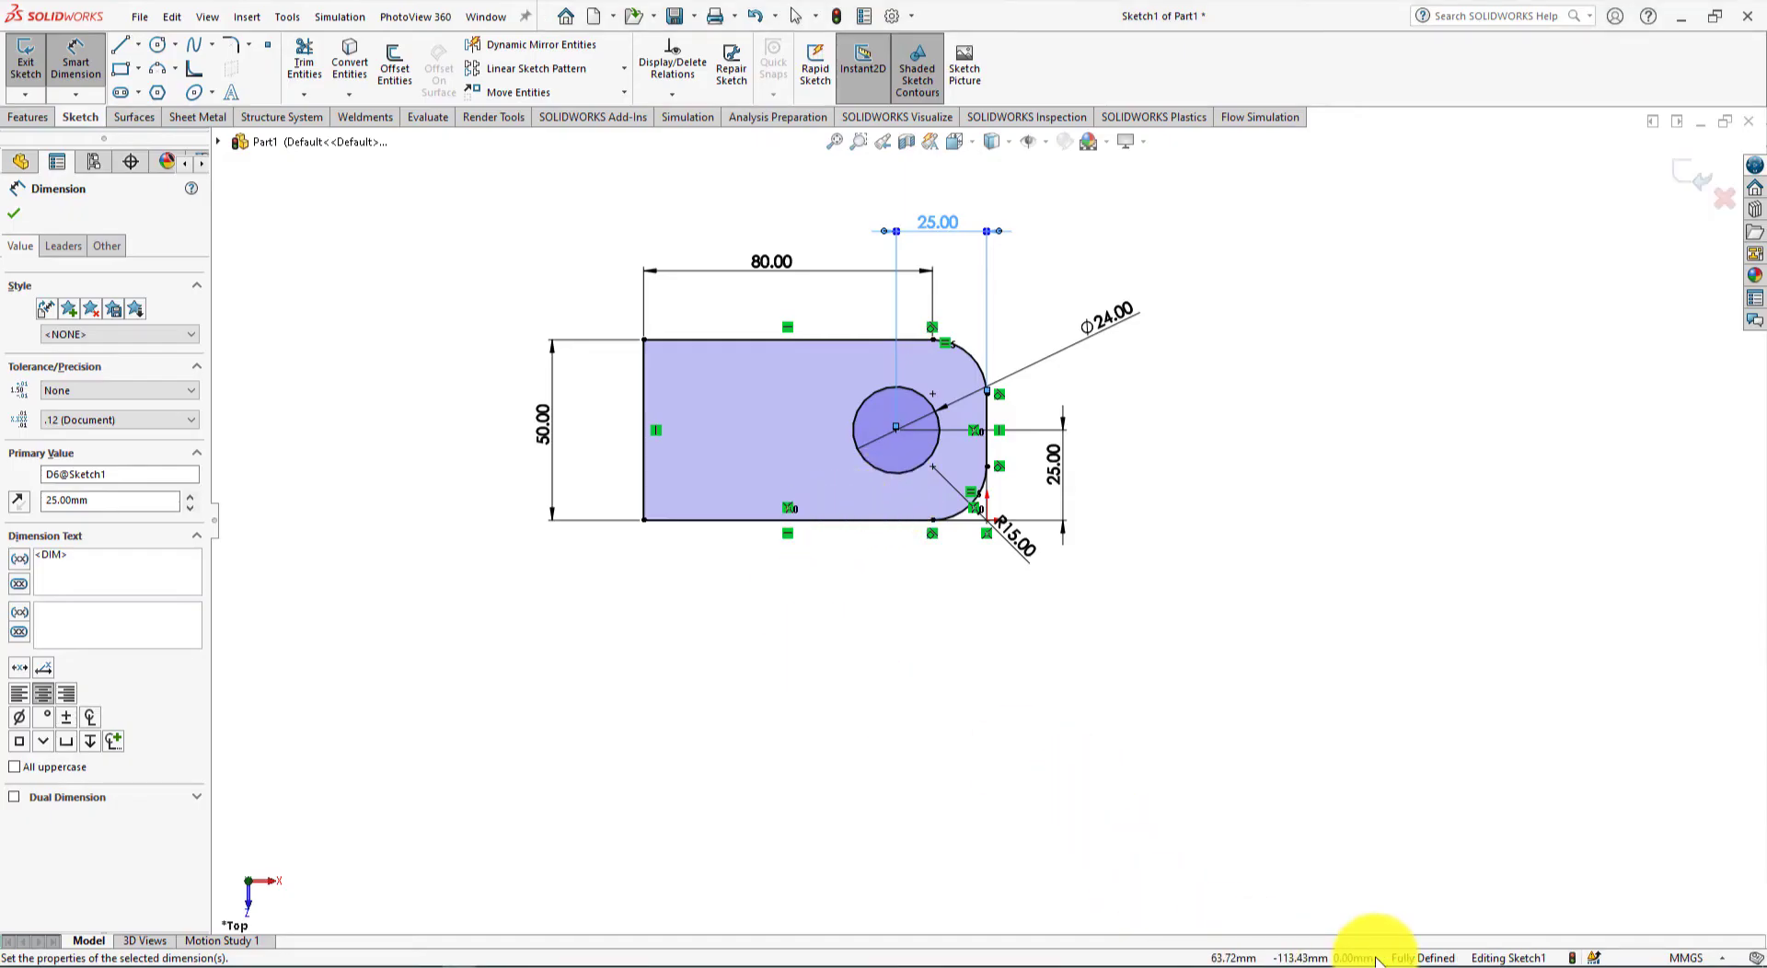
key(alt+Tab)
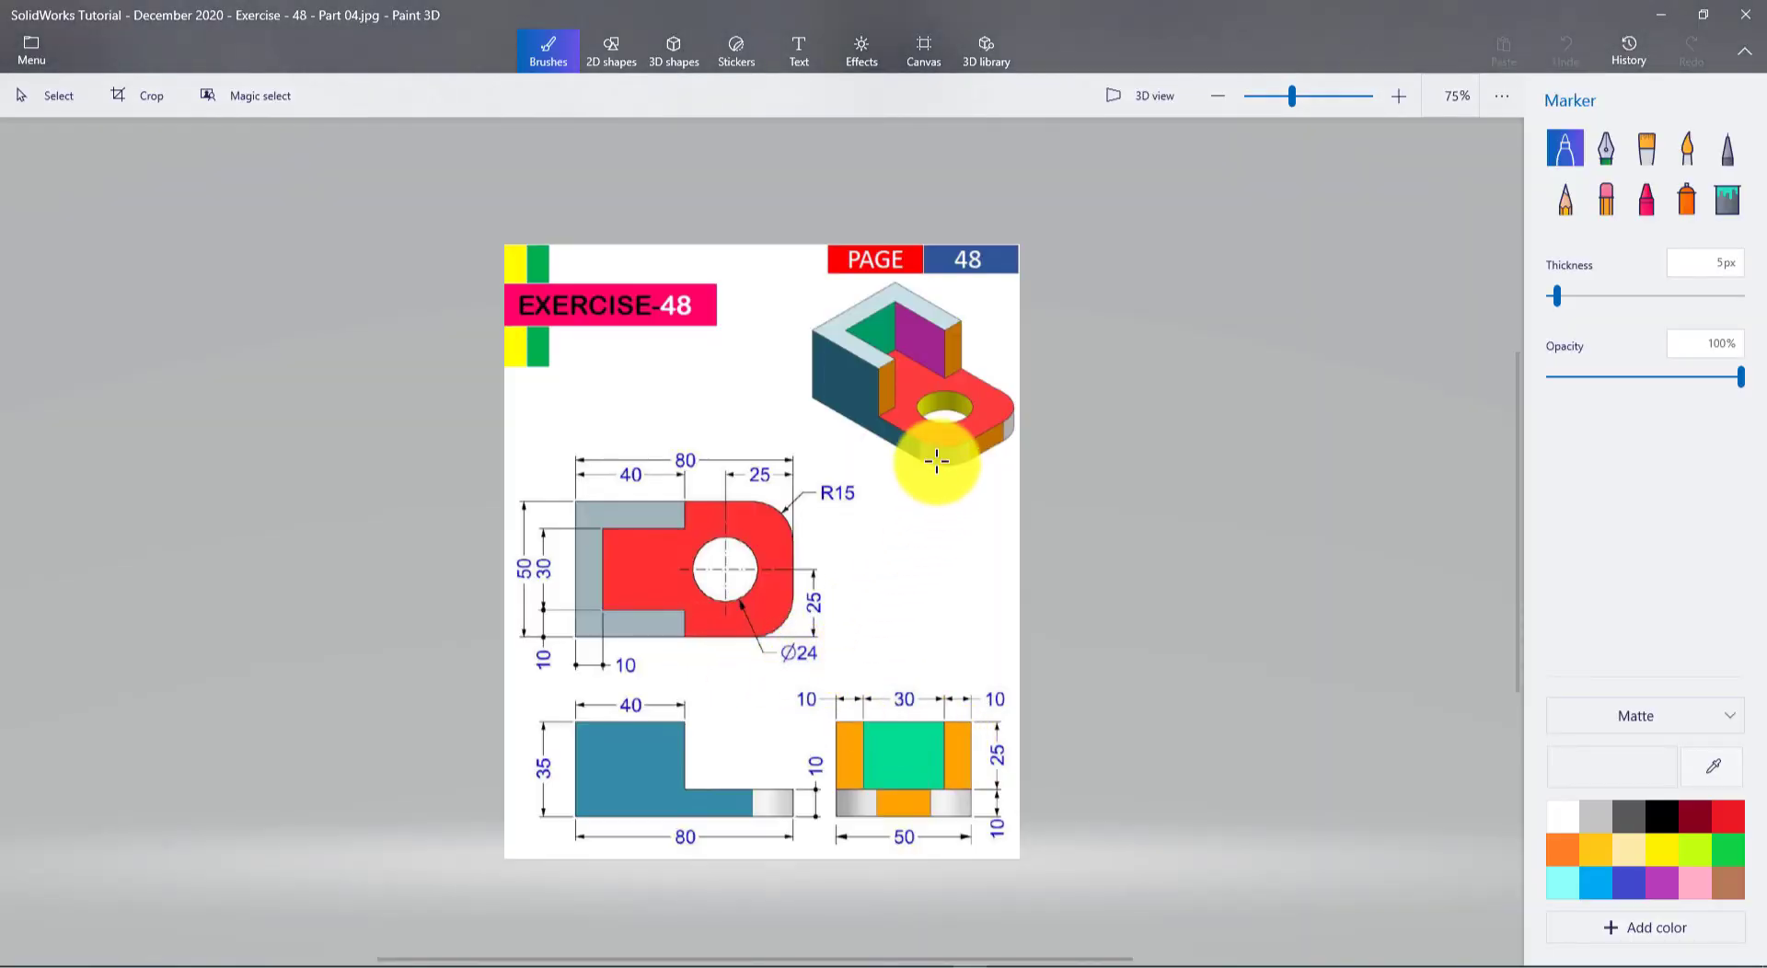
Step: Extrude the plate sketch into Boss-Extrude1, a solid plate with the through hole
key(alt+Tab)
click(13, 118)
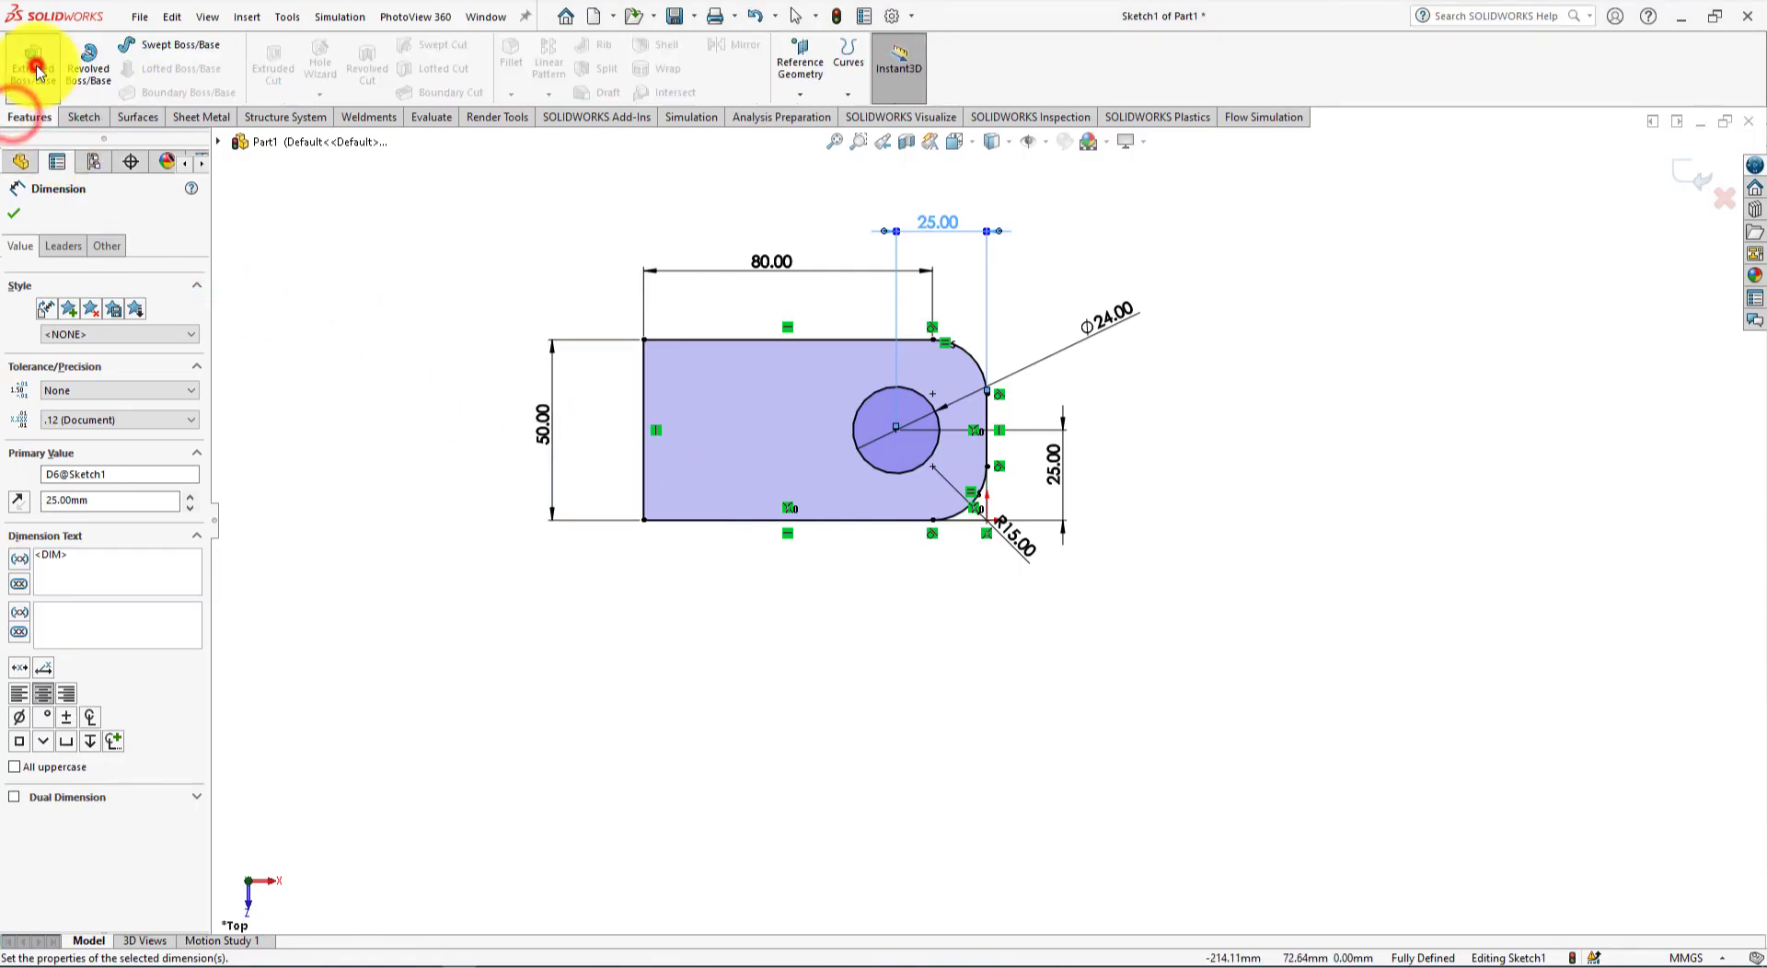
click(33, 57)
key(alt+Tab)
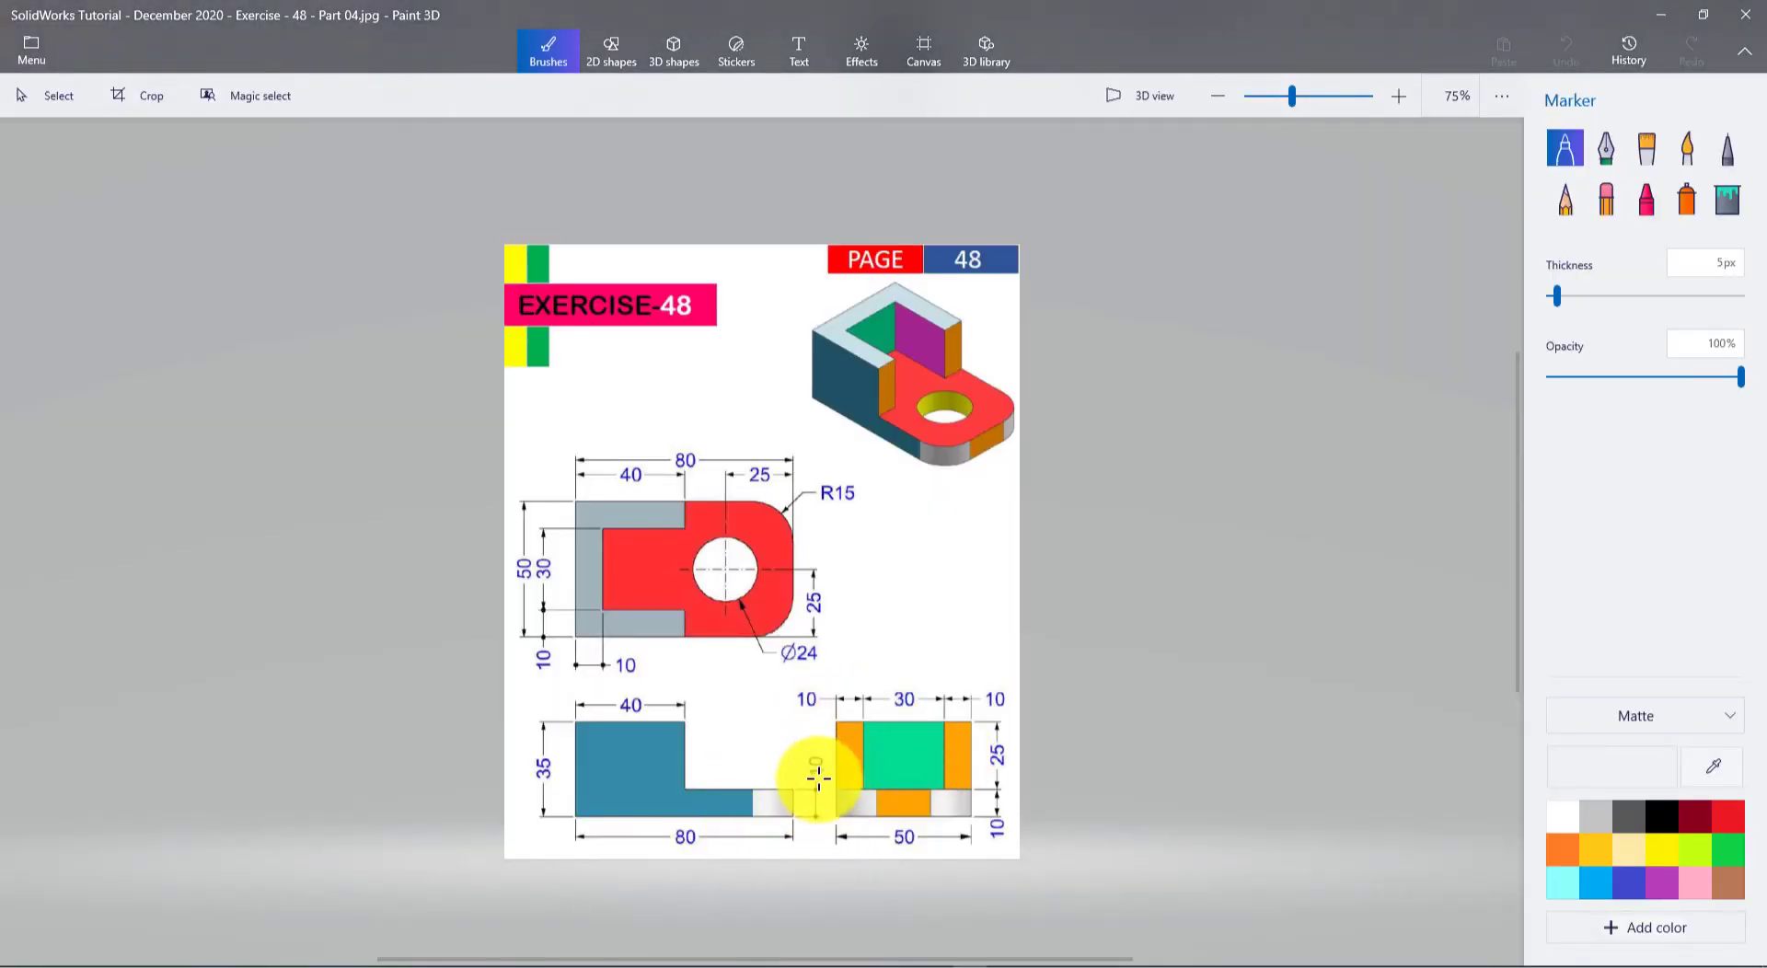
key(alt+Tab)
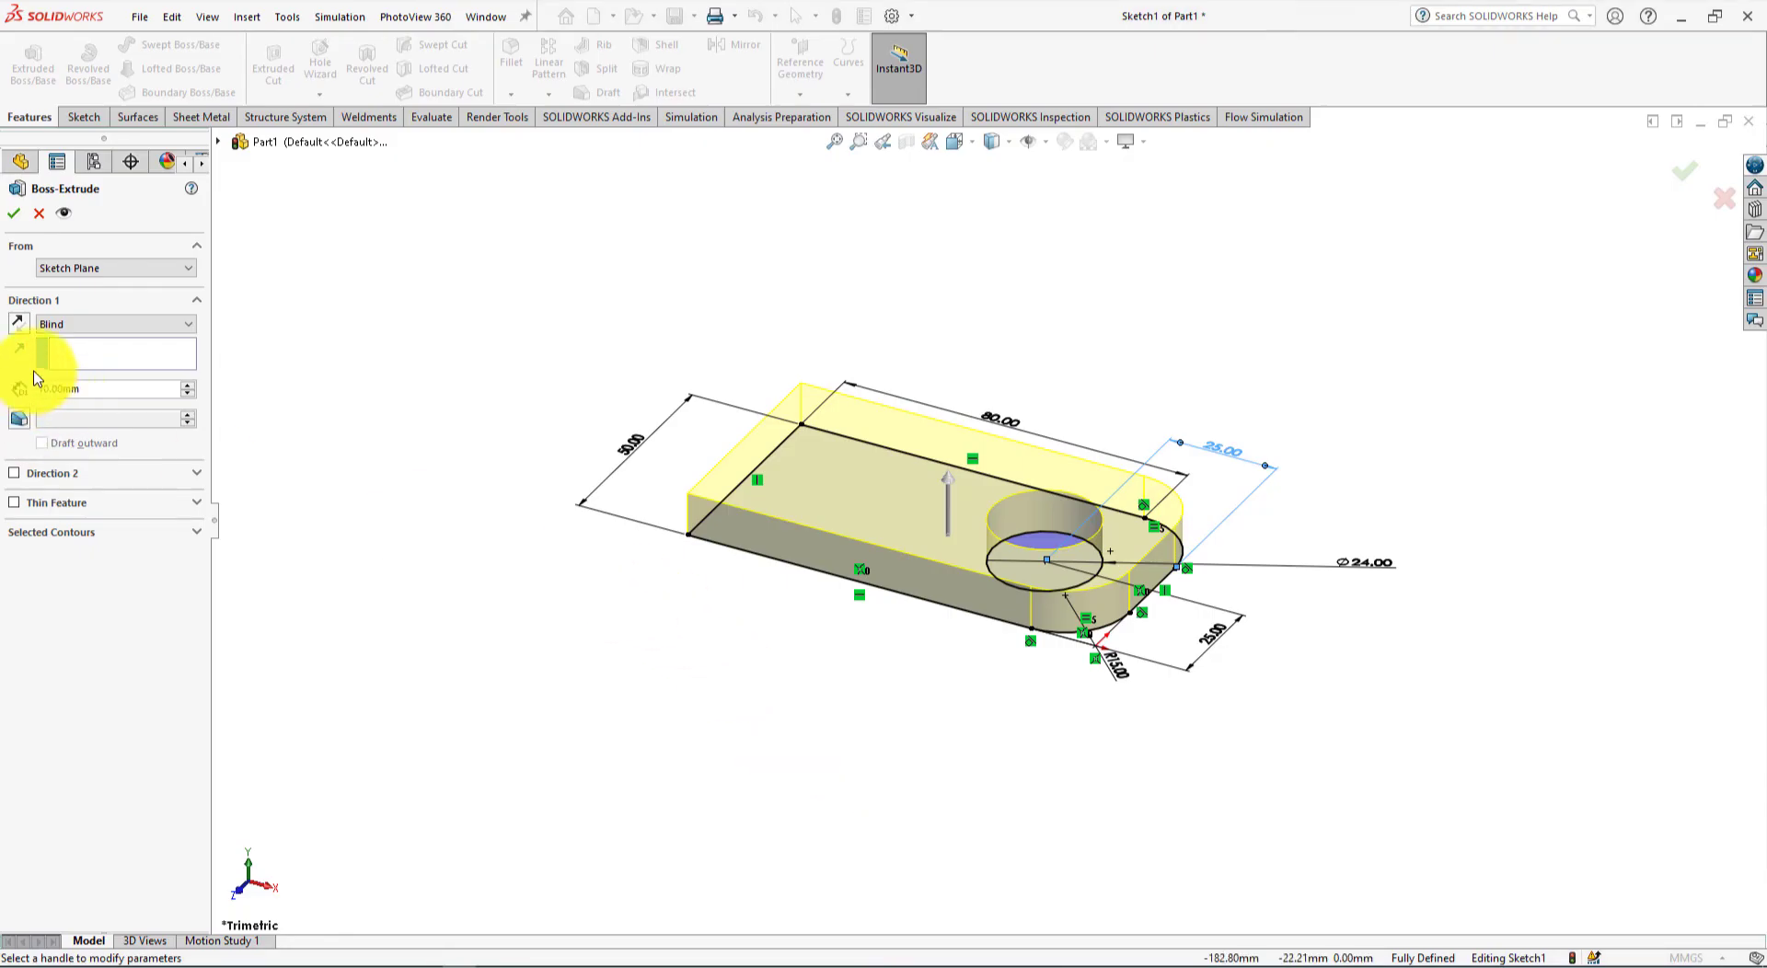
click(15, 217)
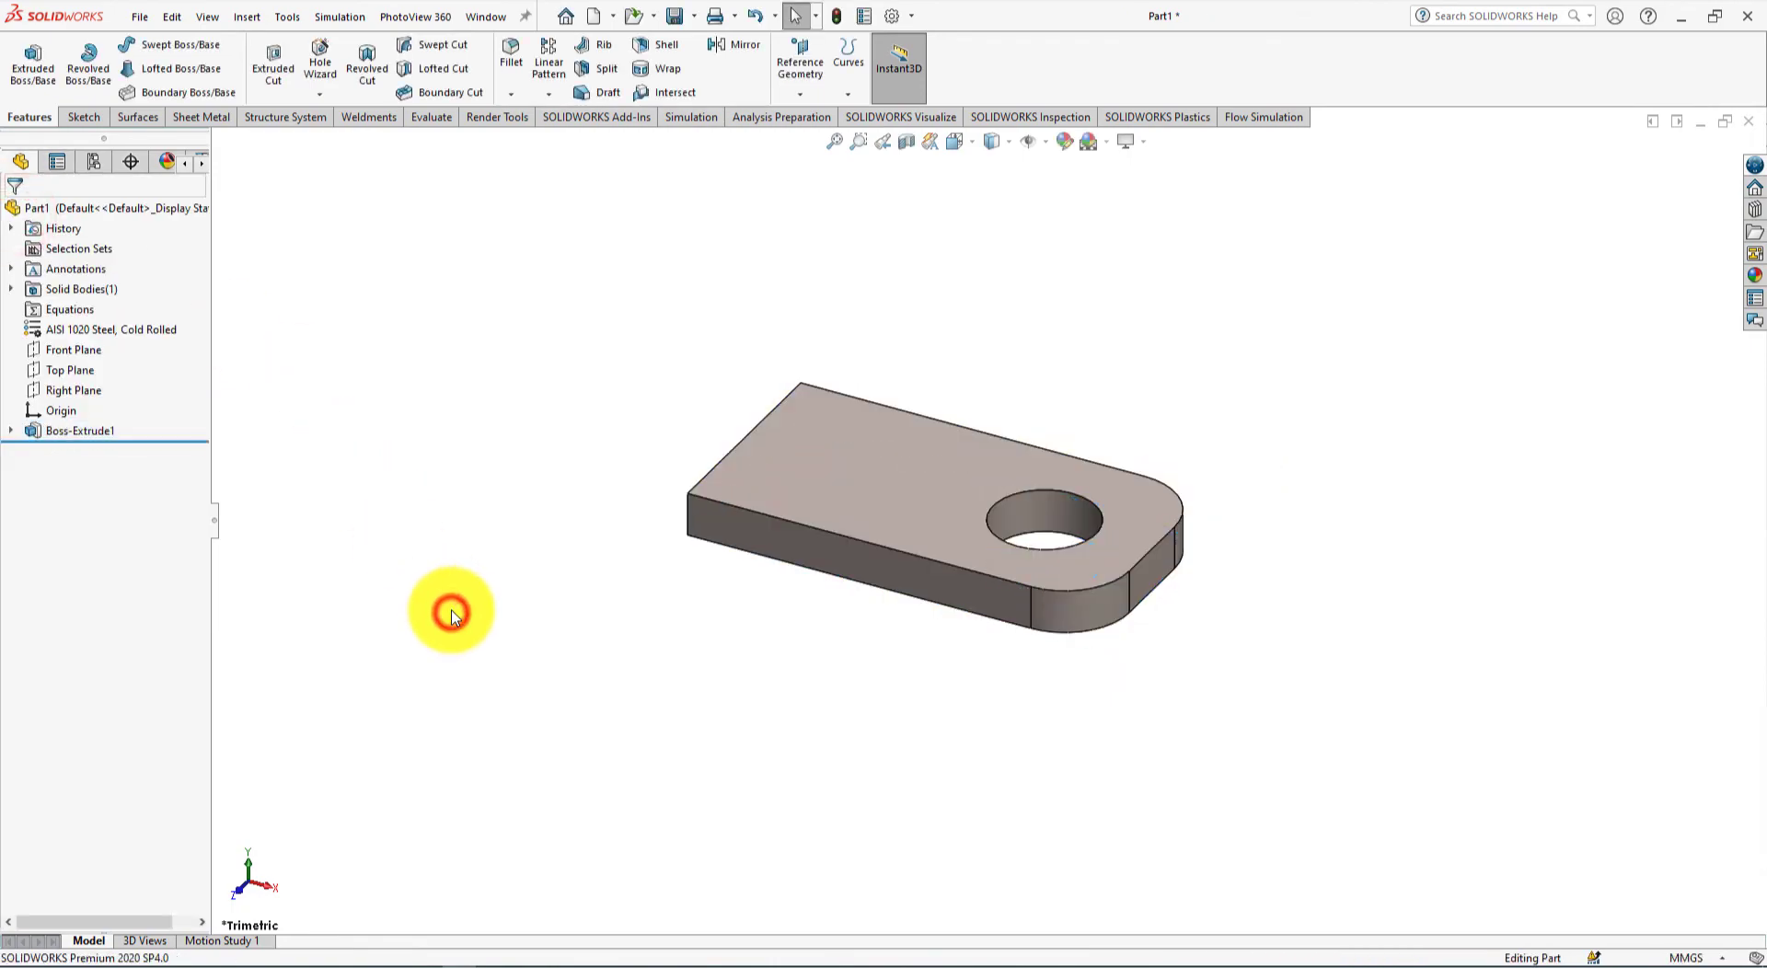
key(alt+Tab)
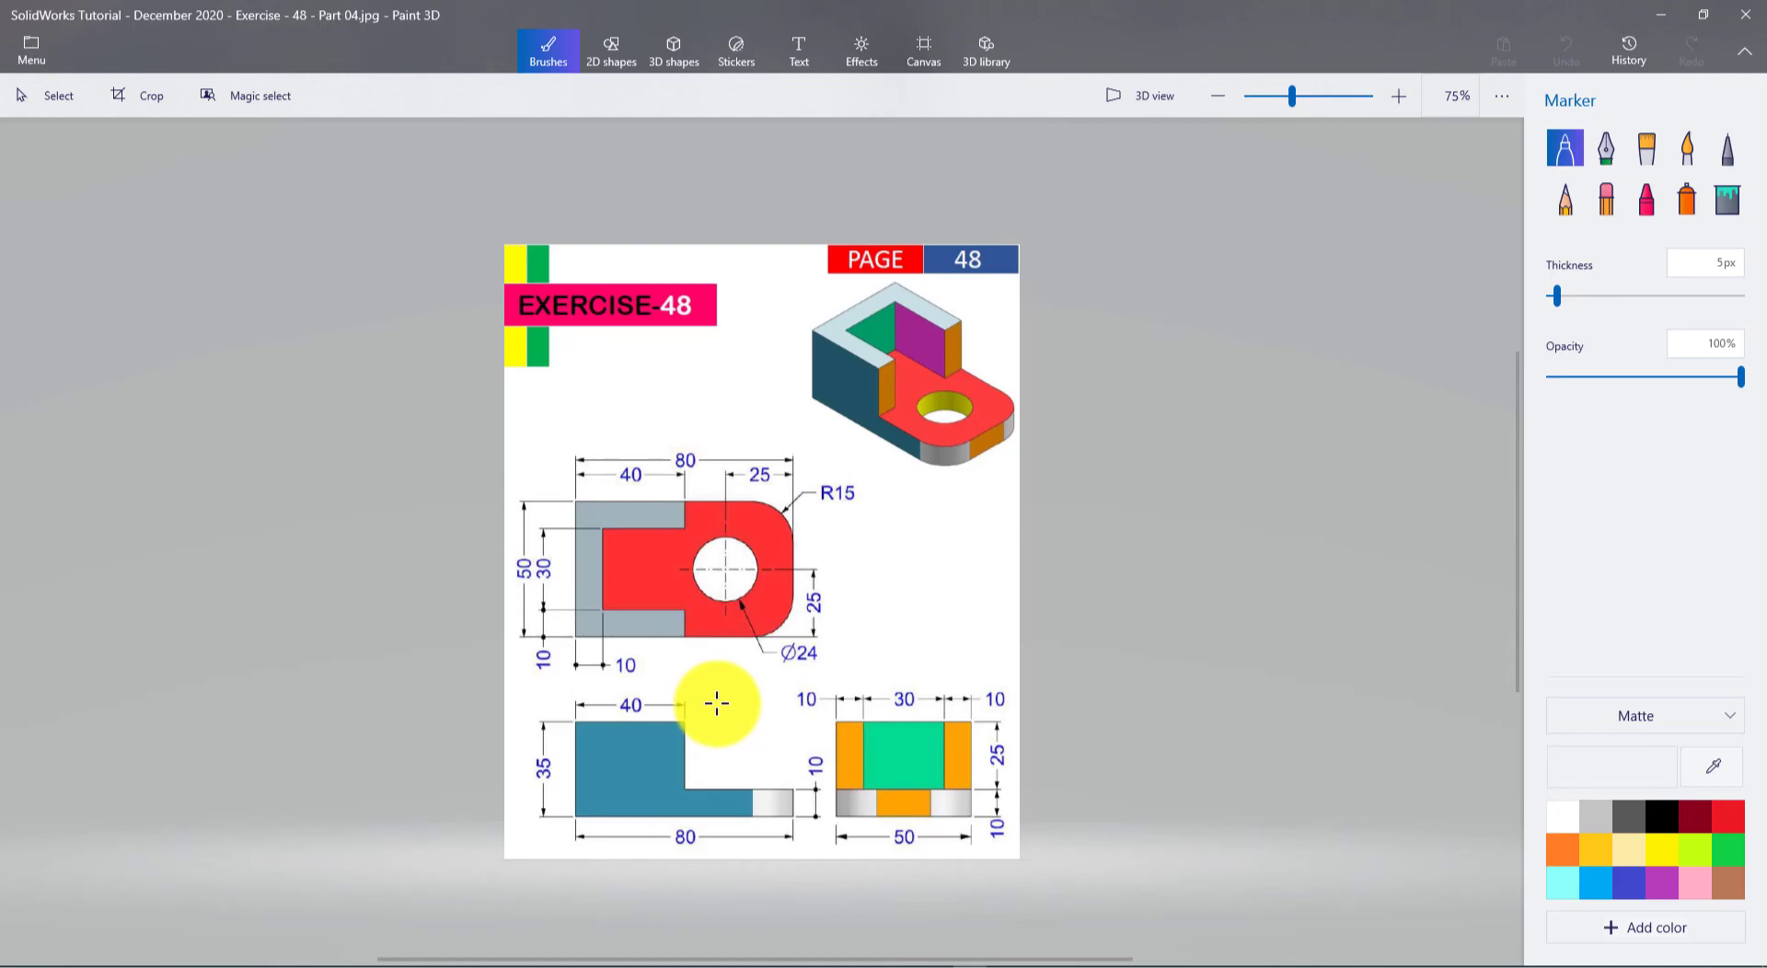
Step: Start a sketch on the plate's top face and draw a full-height rectangle across its left end
key(alt+Tab)
click(870, 479)
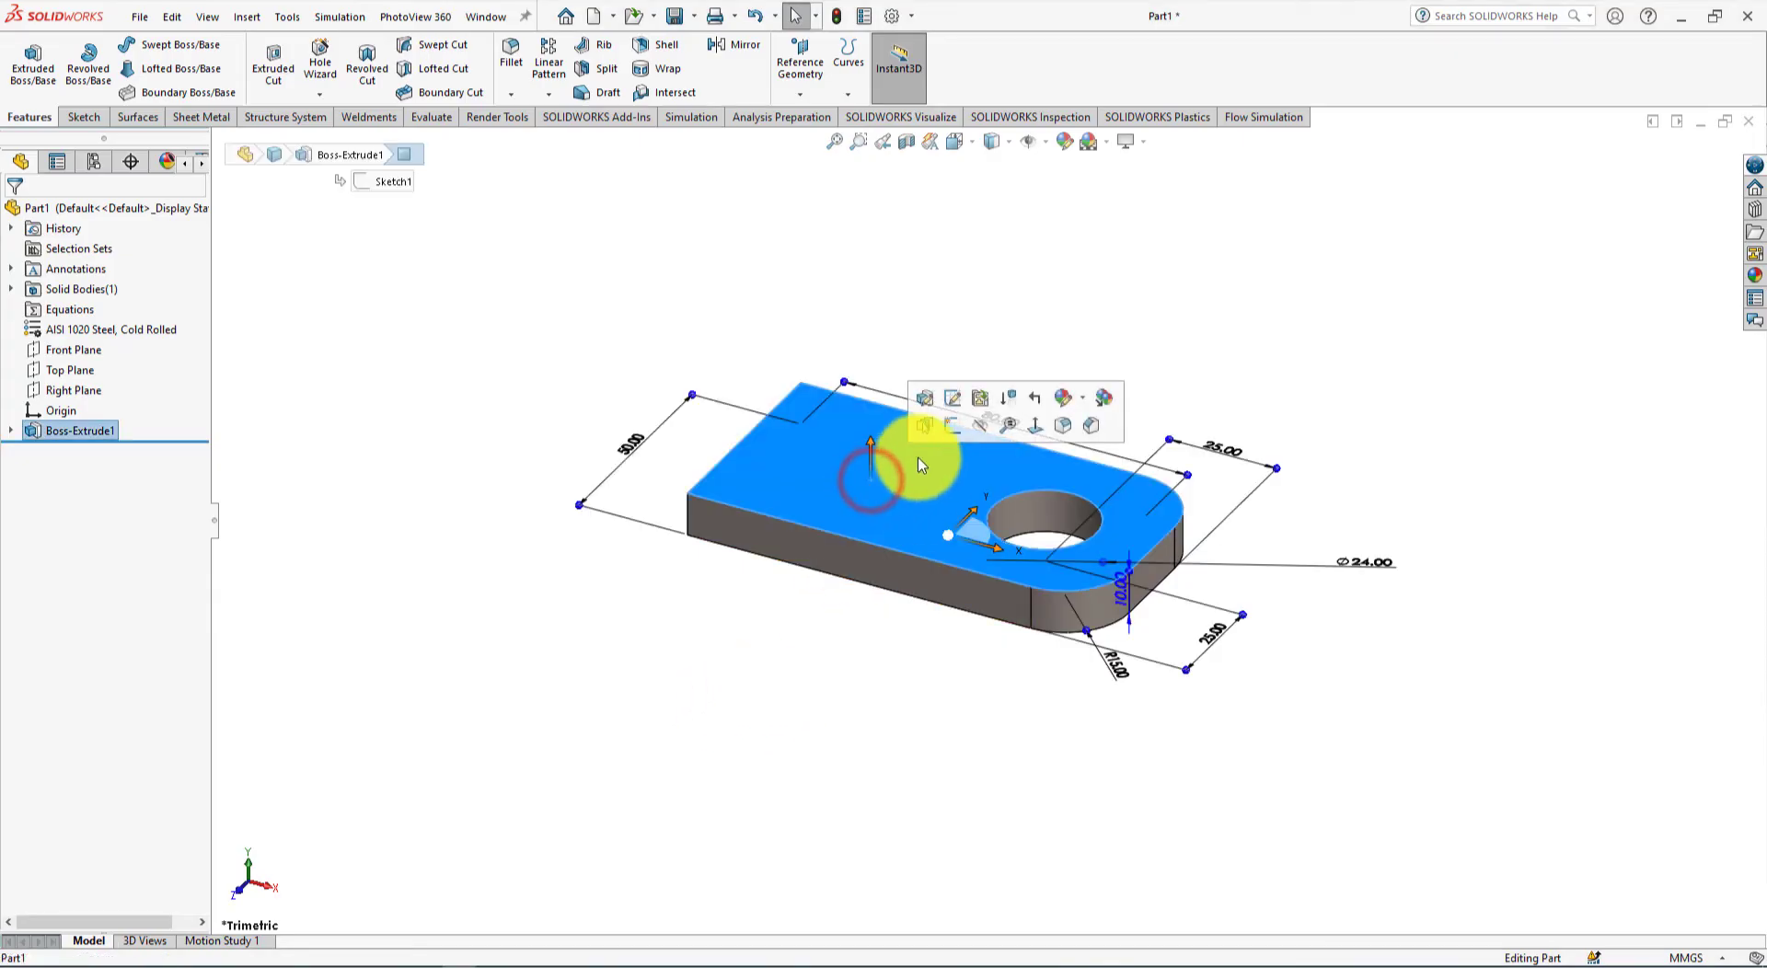
click(952, 424)
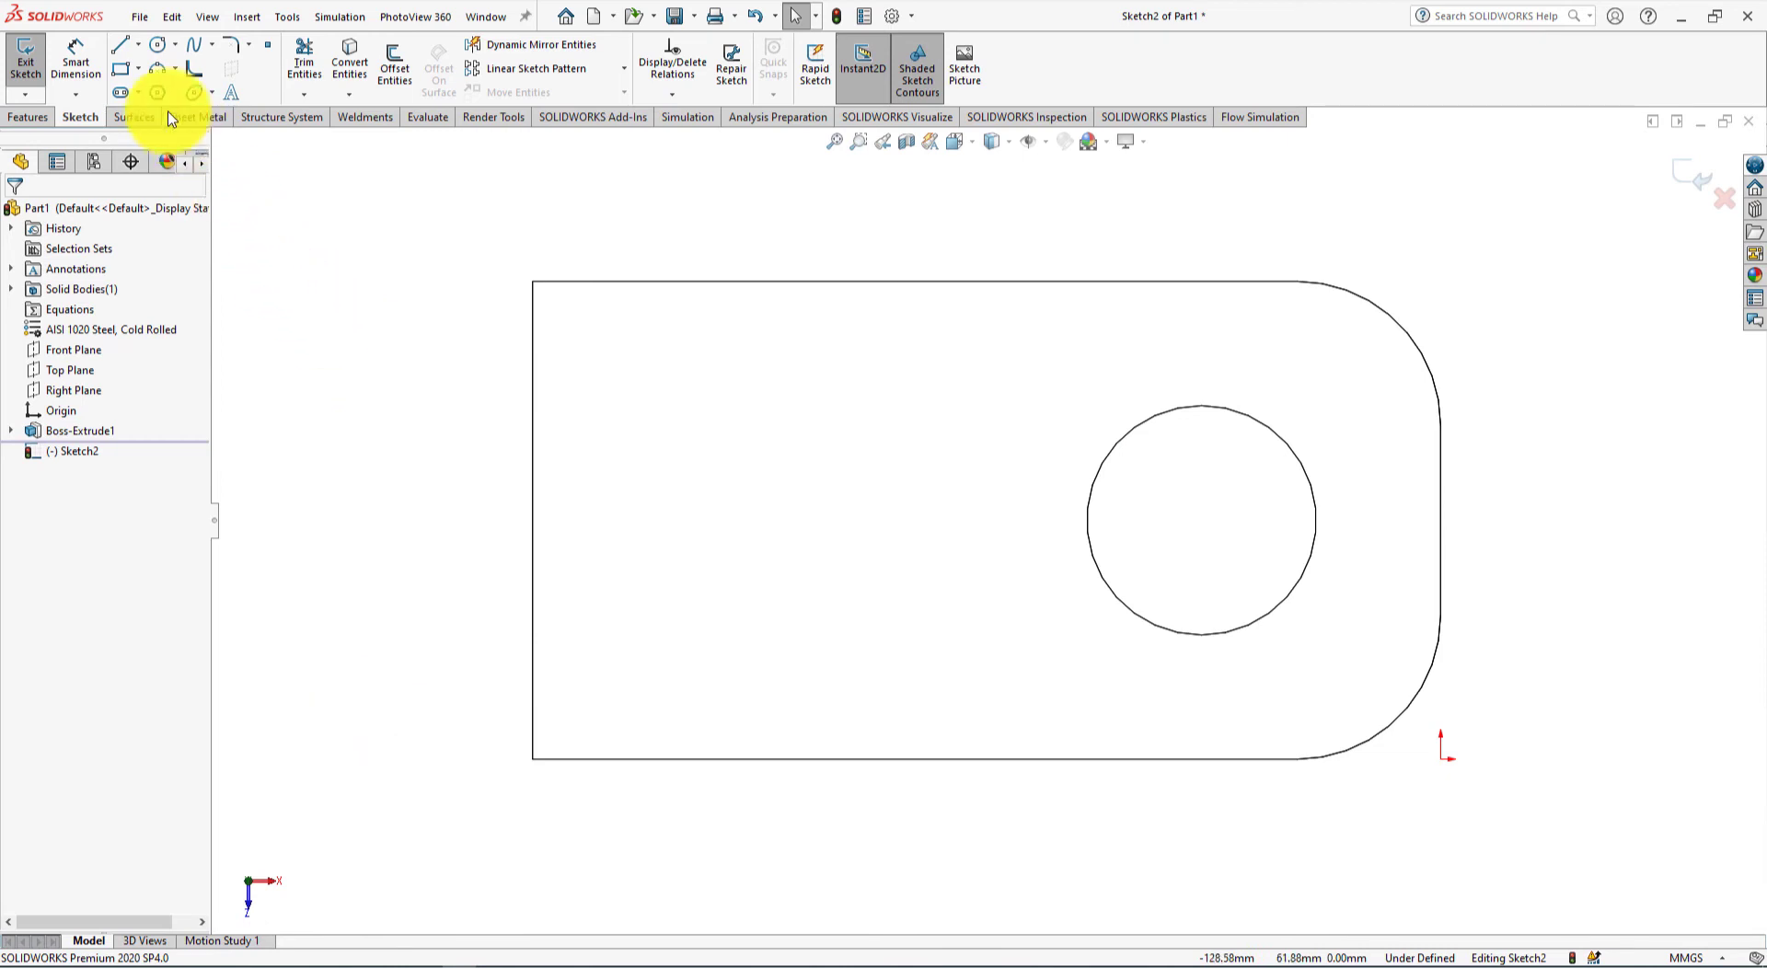
click(120, 70)
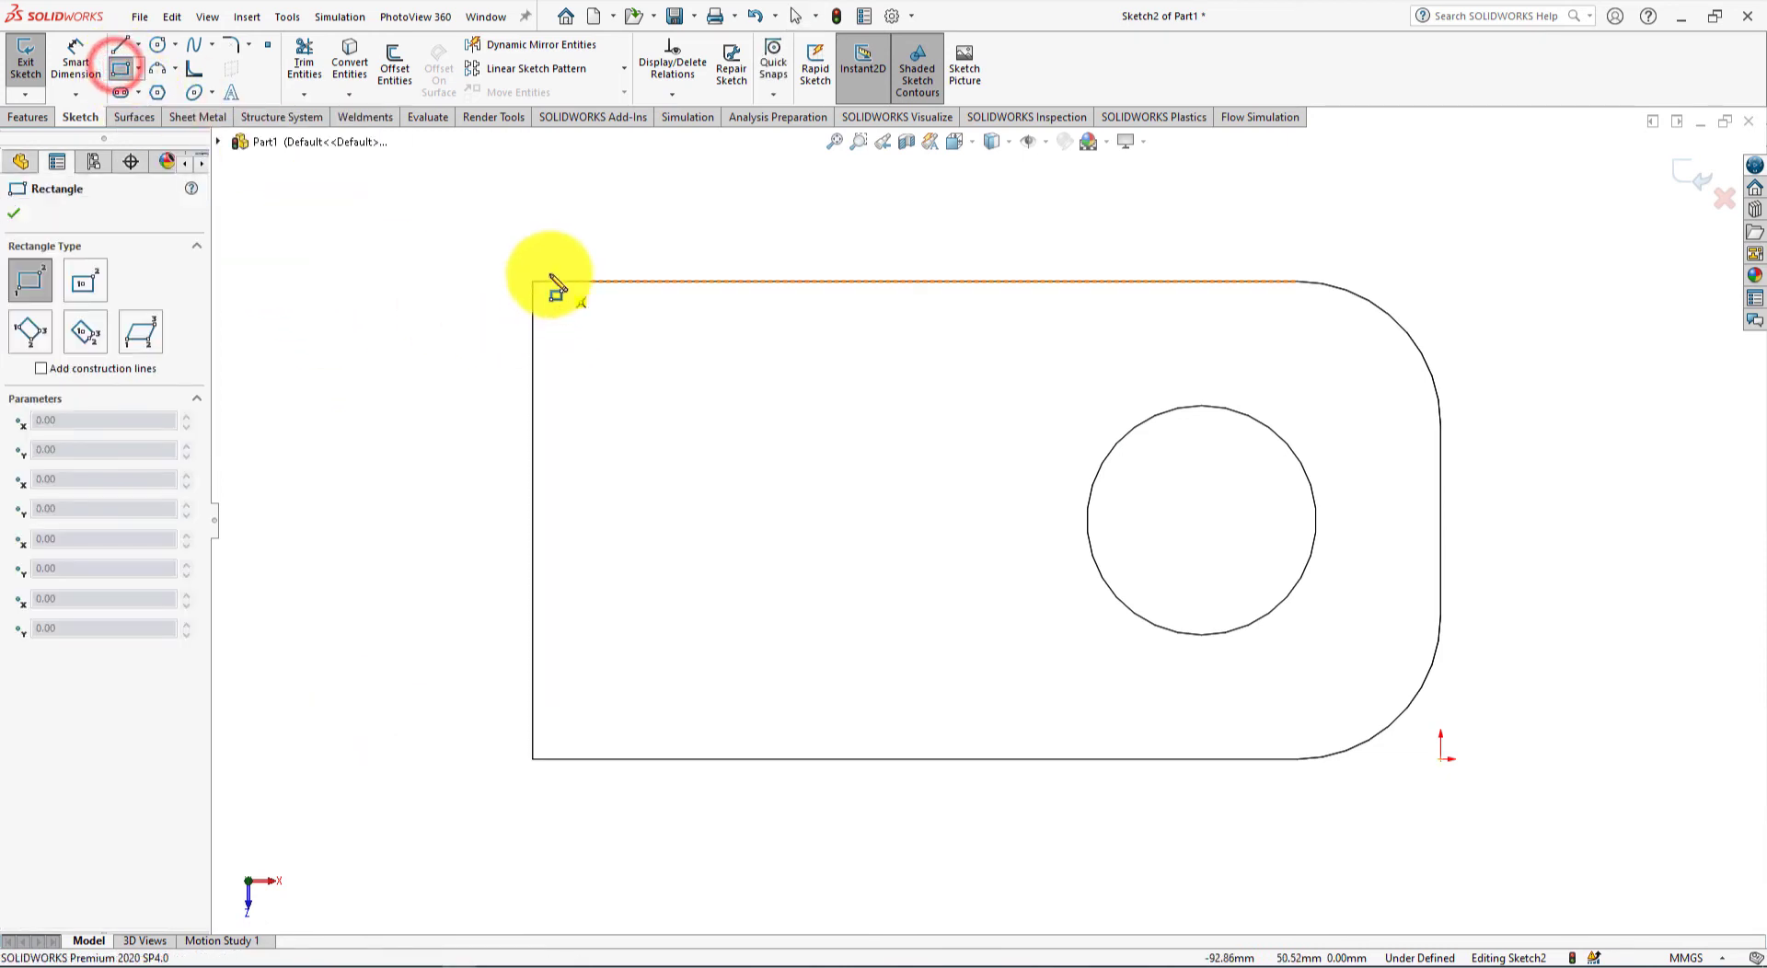
mouse_move(533, 281)
mouse_down()
mouse_move(713, 612)
mouse_move(877, 758)
mouse_up()
right_click(410, 494)
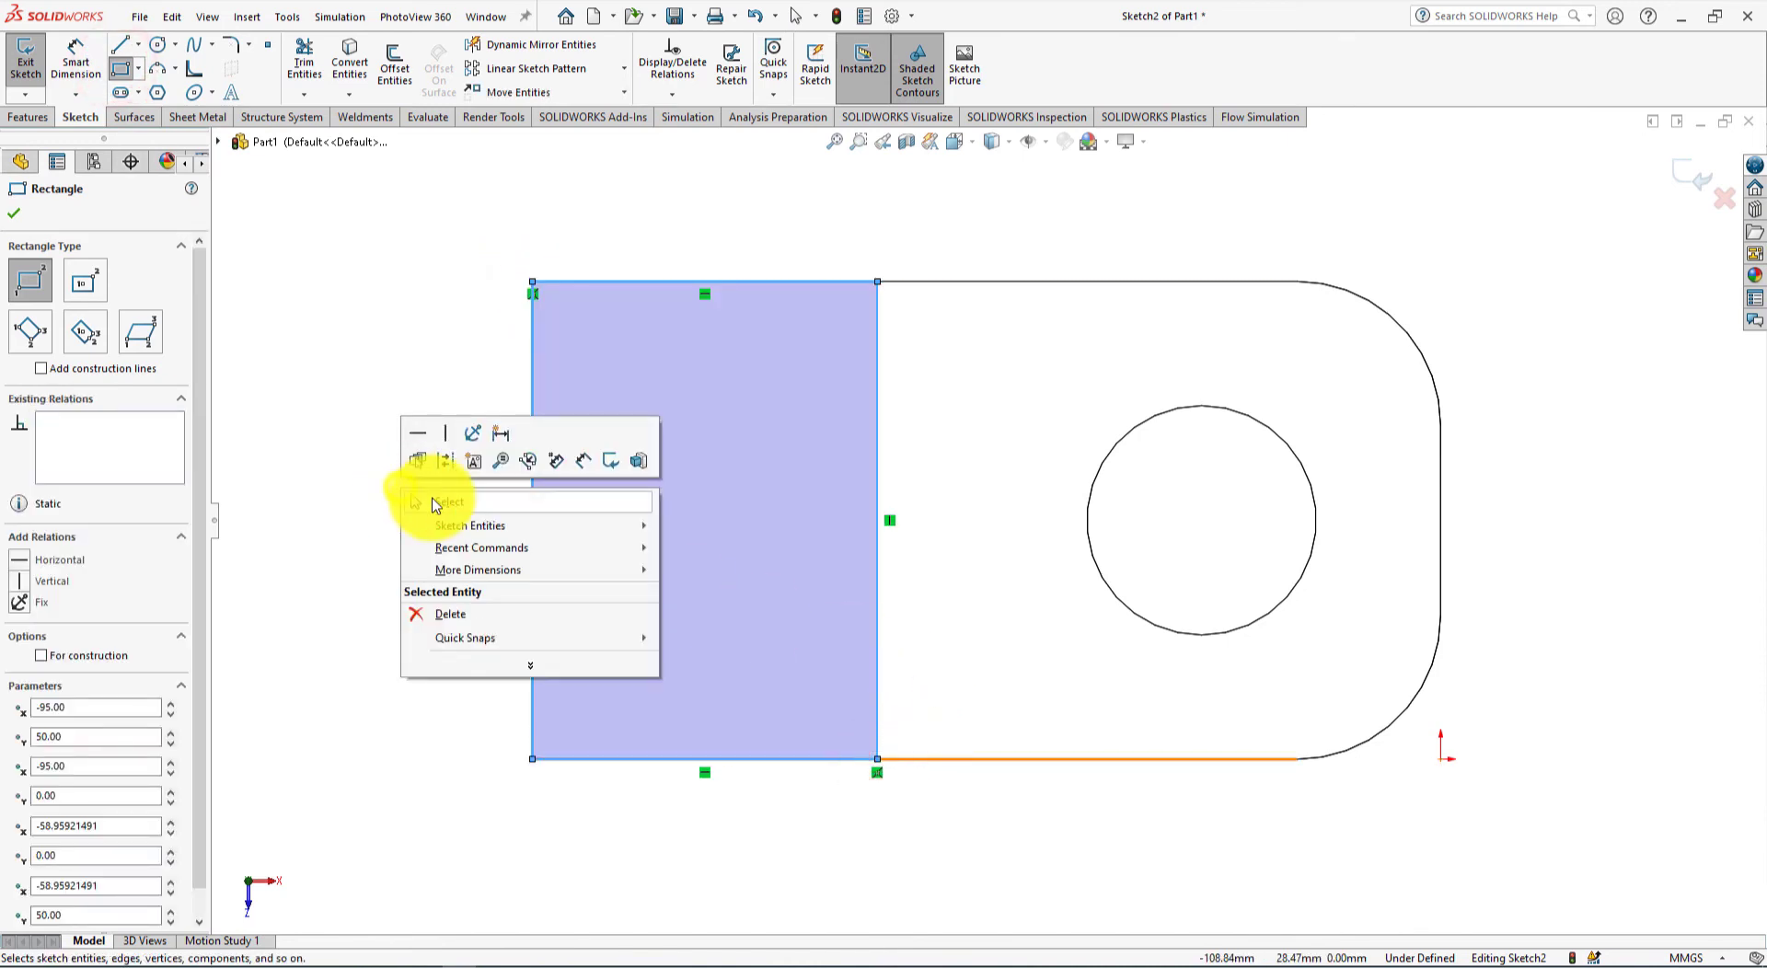
click(433, 495)
key(alt+Tab)
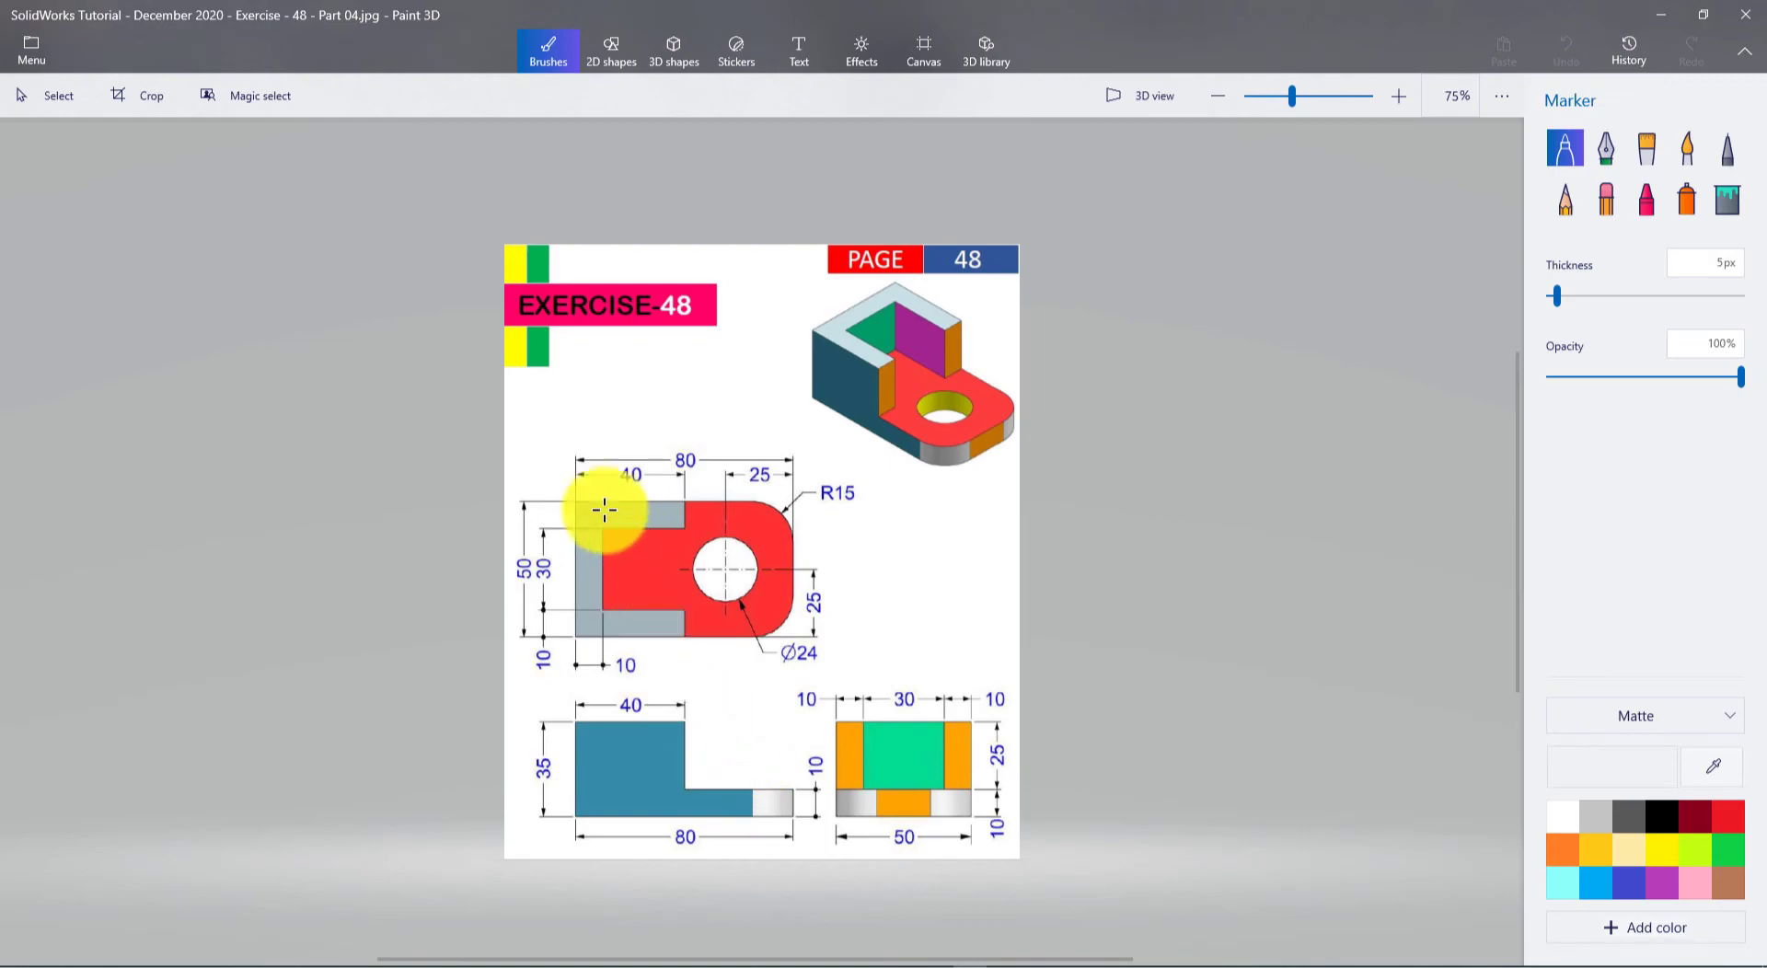
key(alt+Tab)
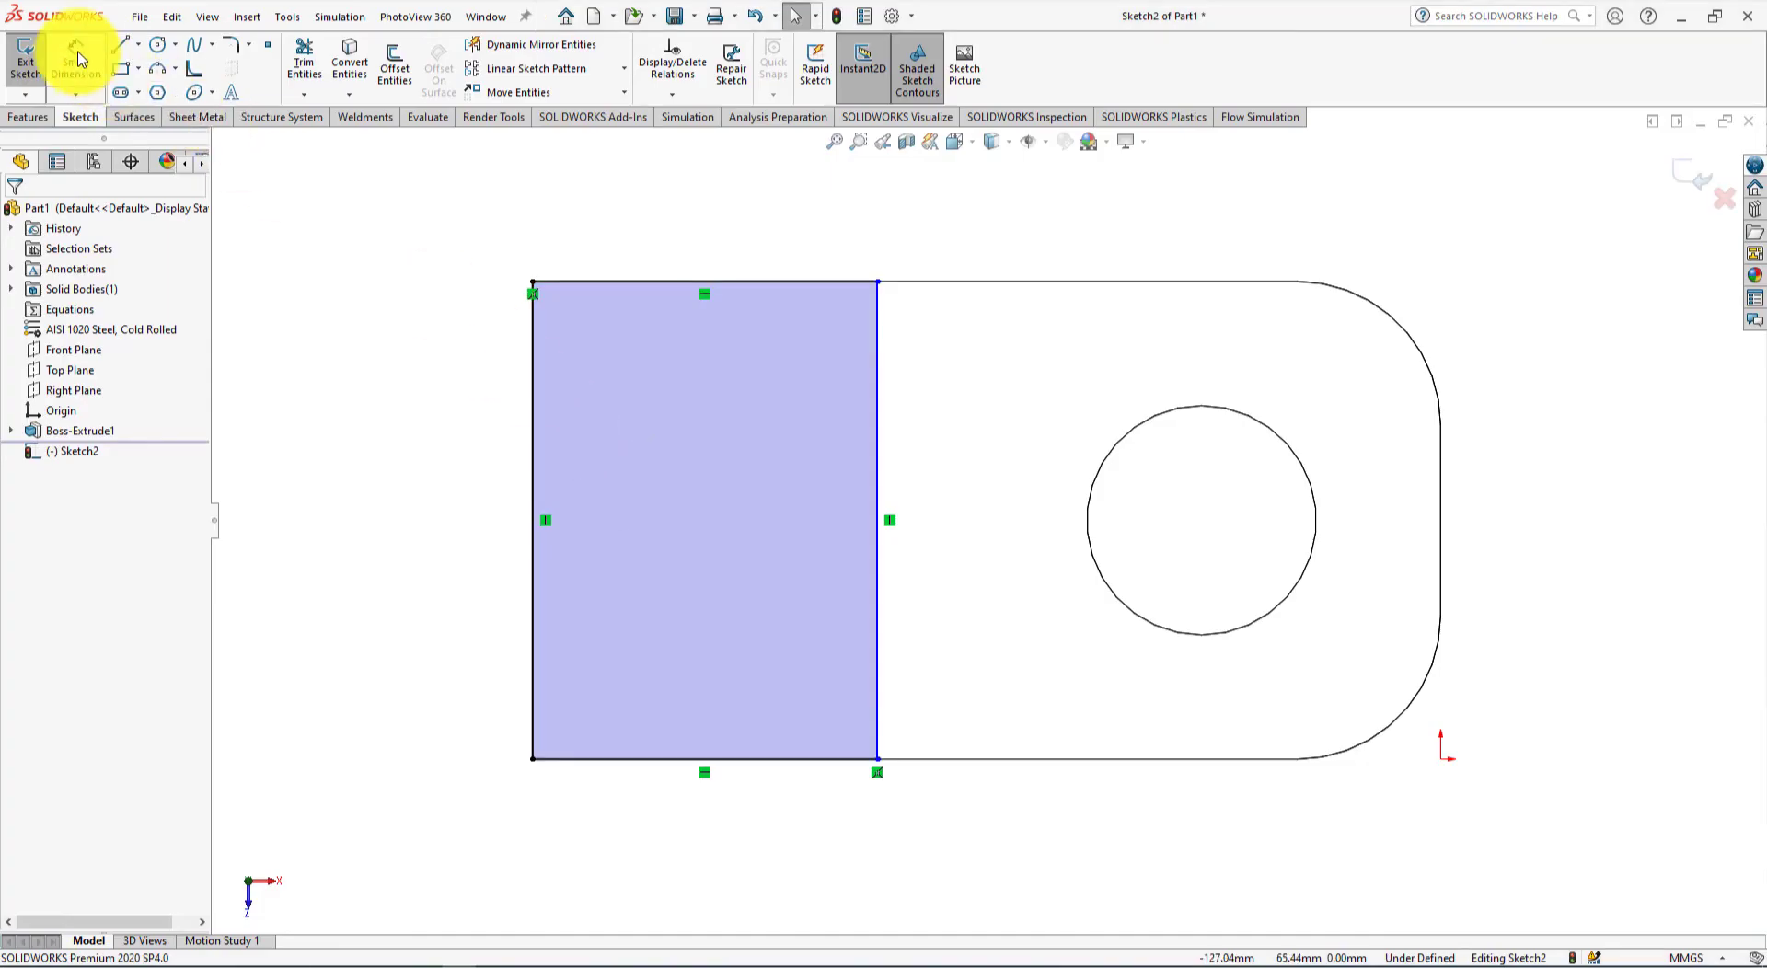
Step: Dimension the rectangle's width to 40 mm
click(75, 55)
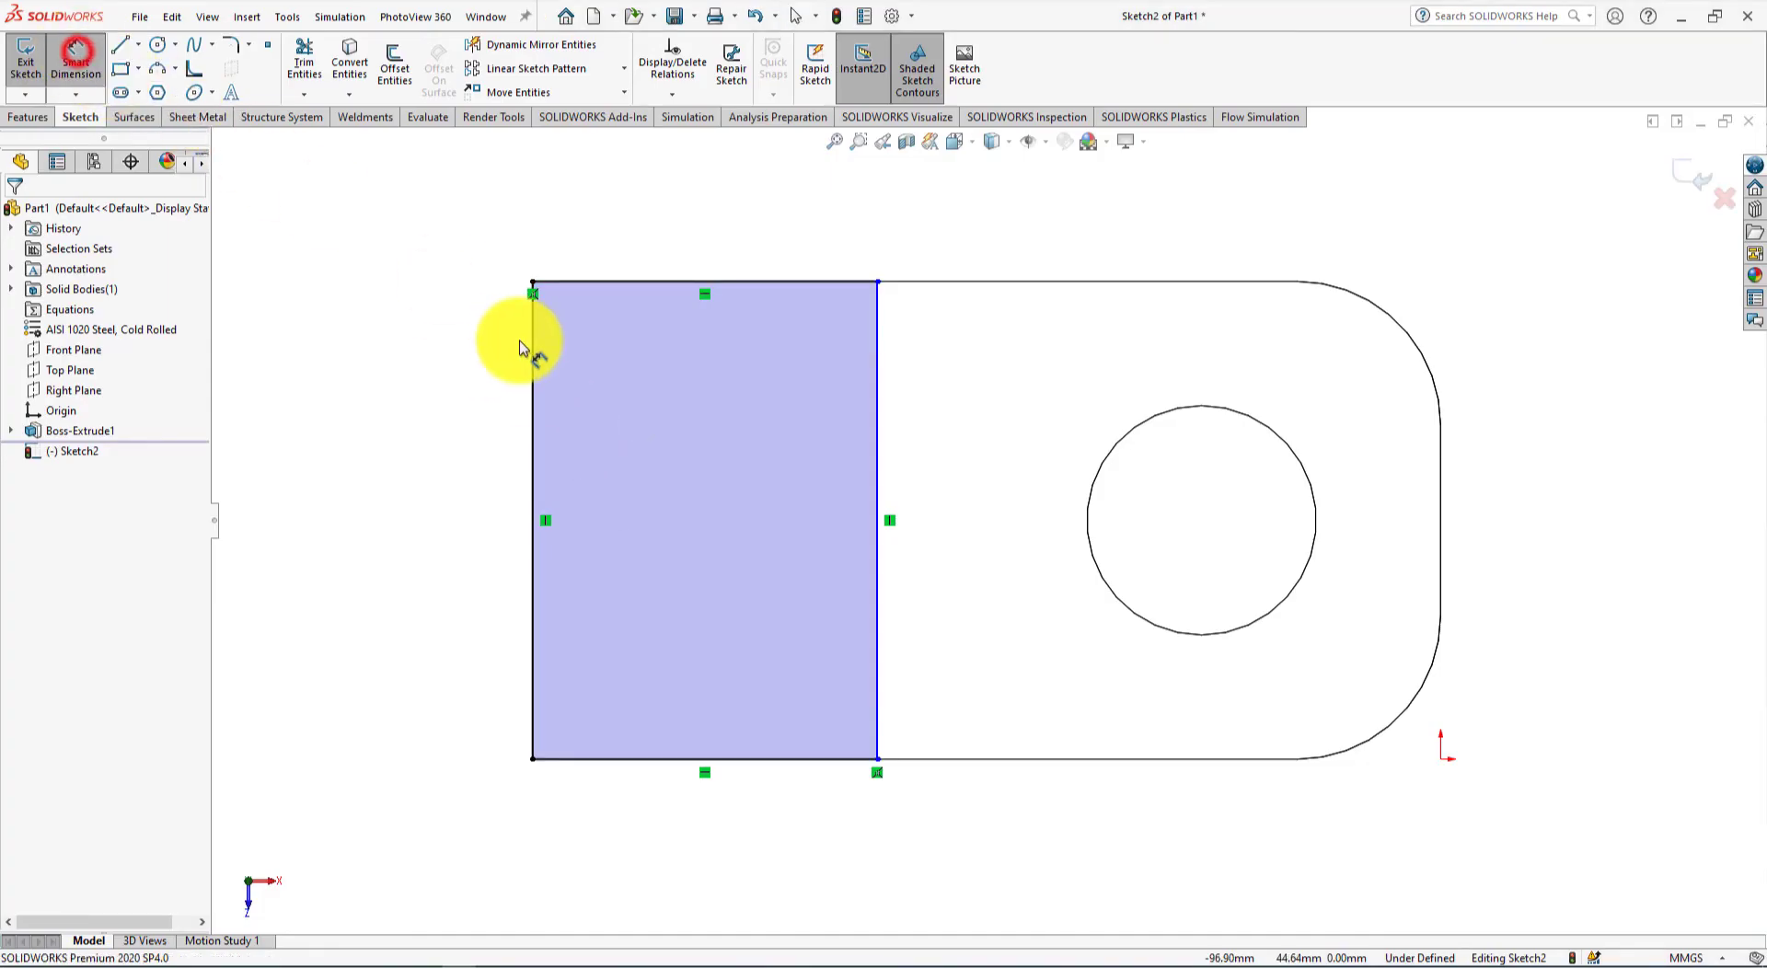
click(533, 391)
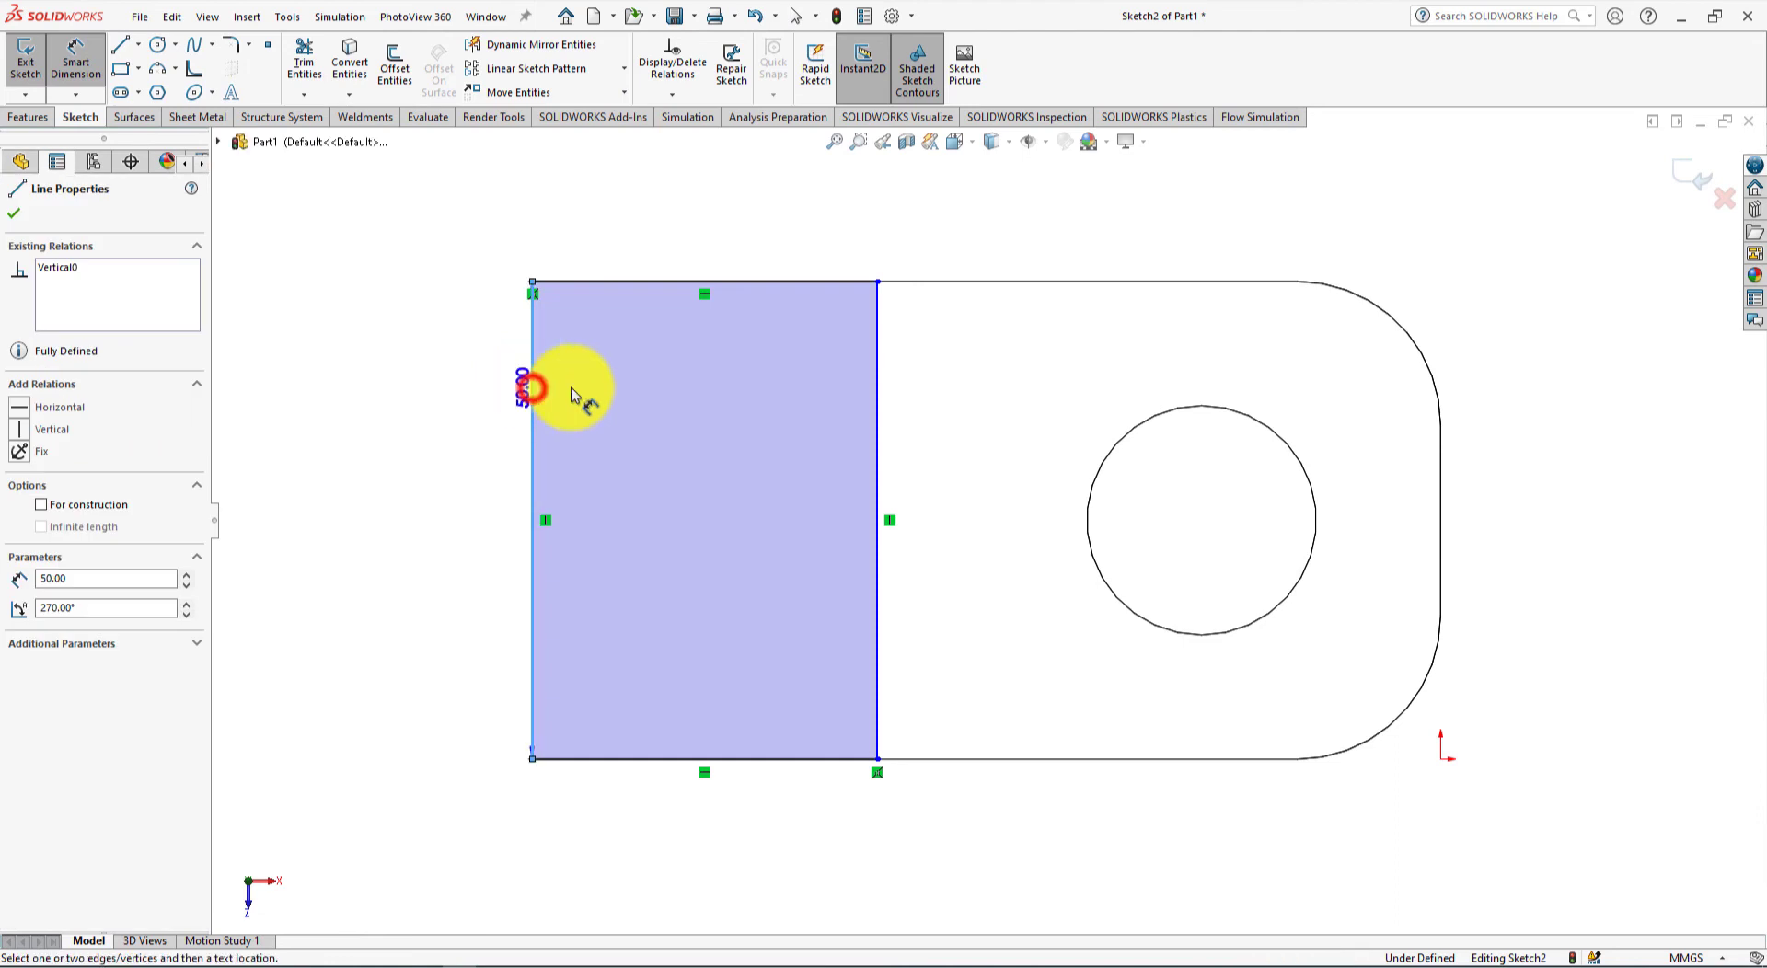
click(877, 410)
click(702, 236)
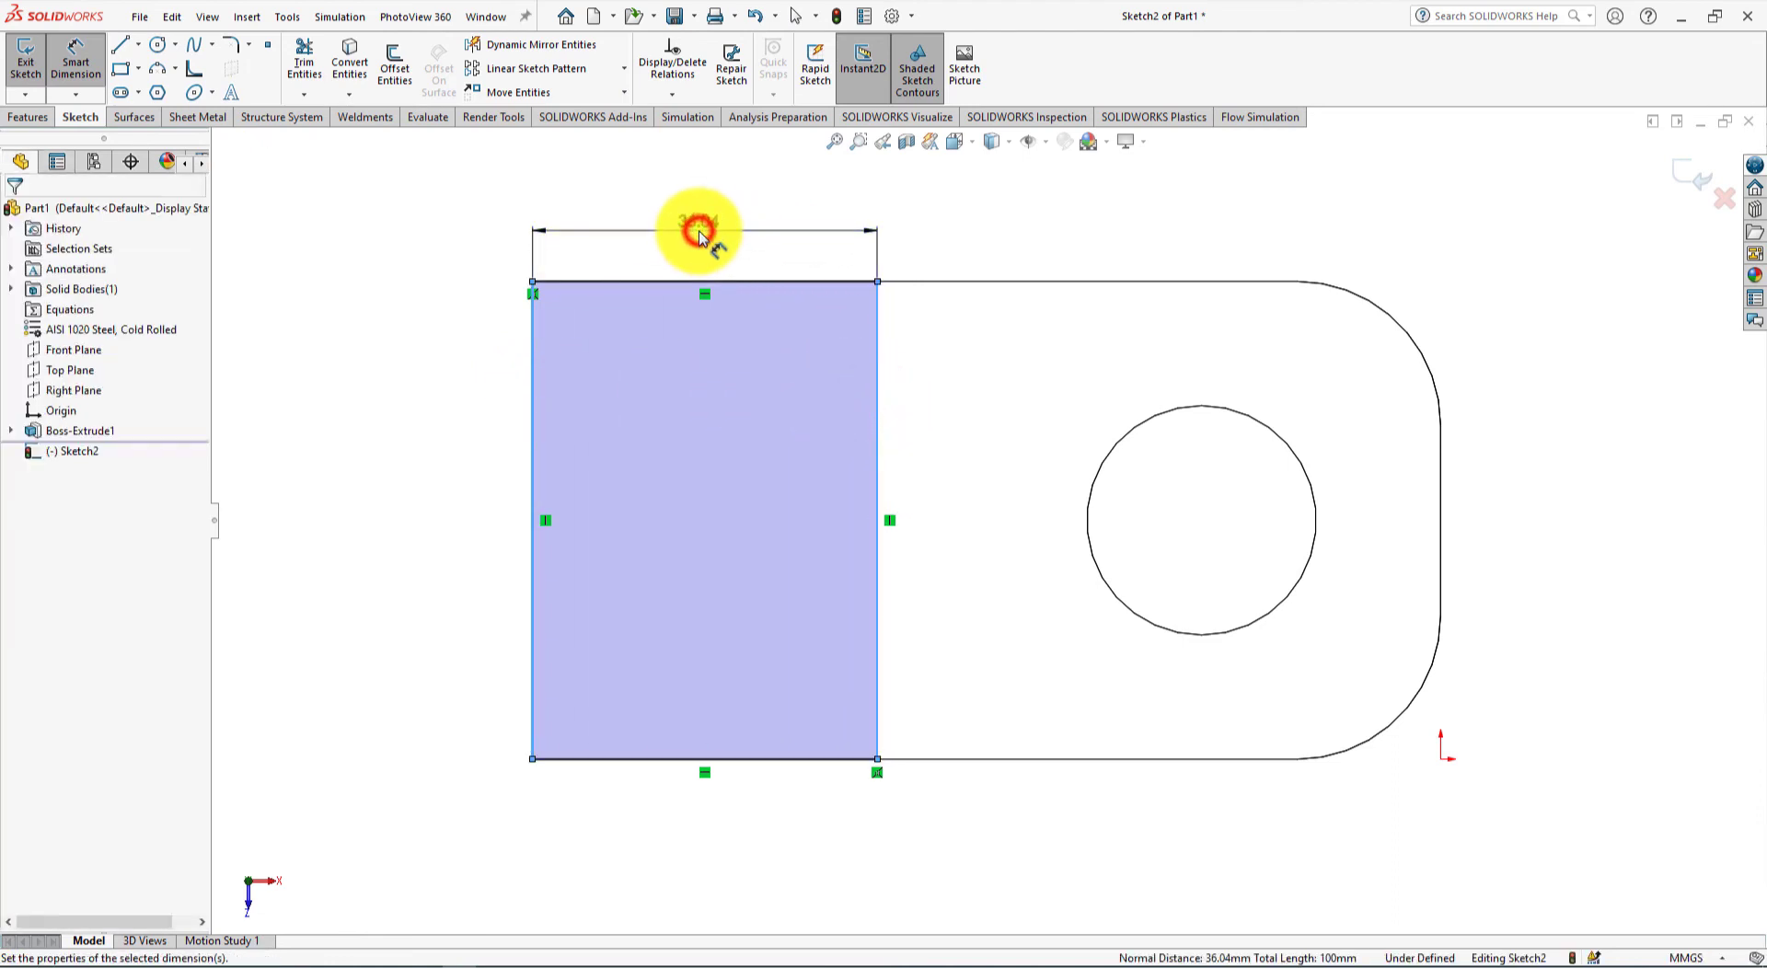
text(40)
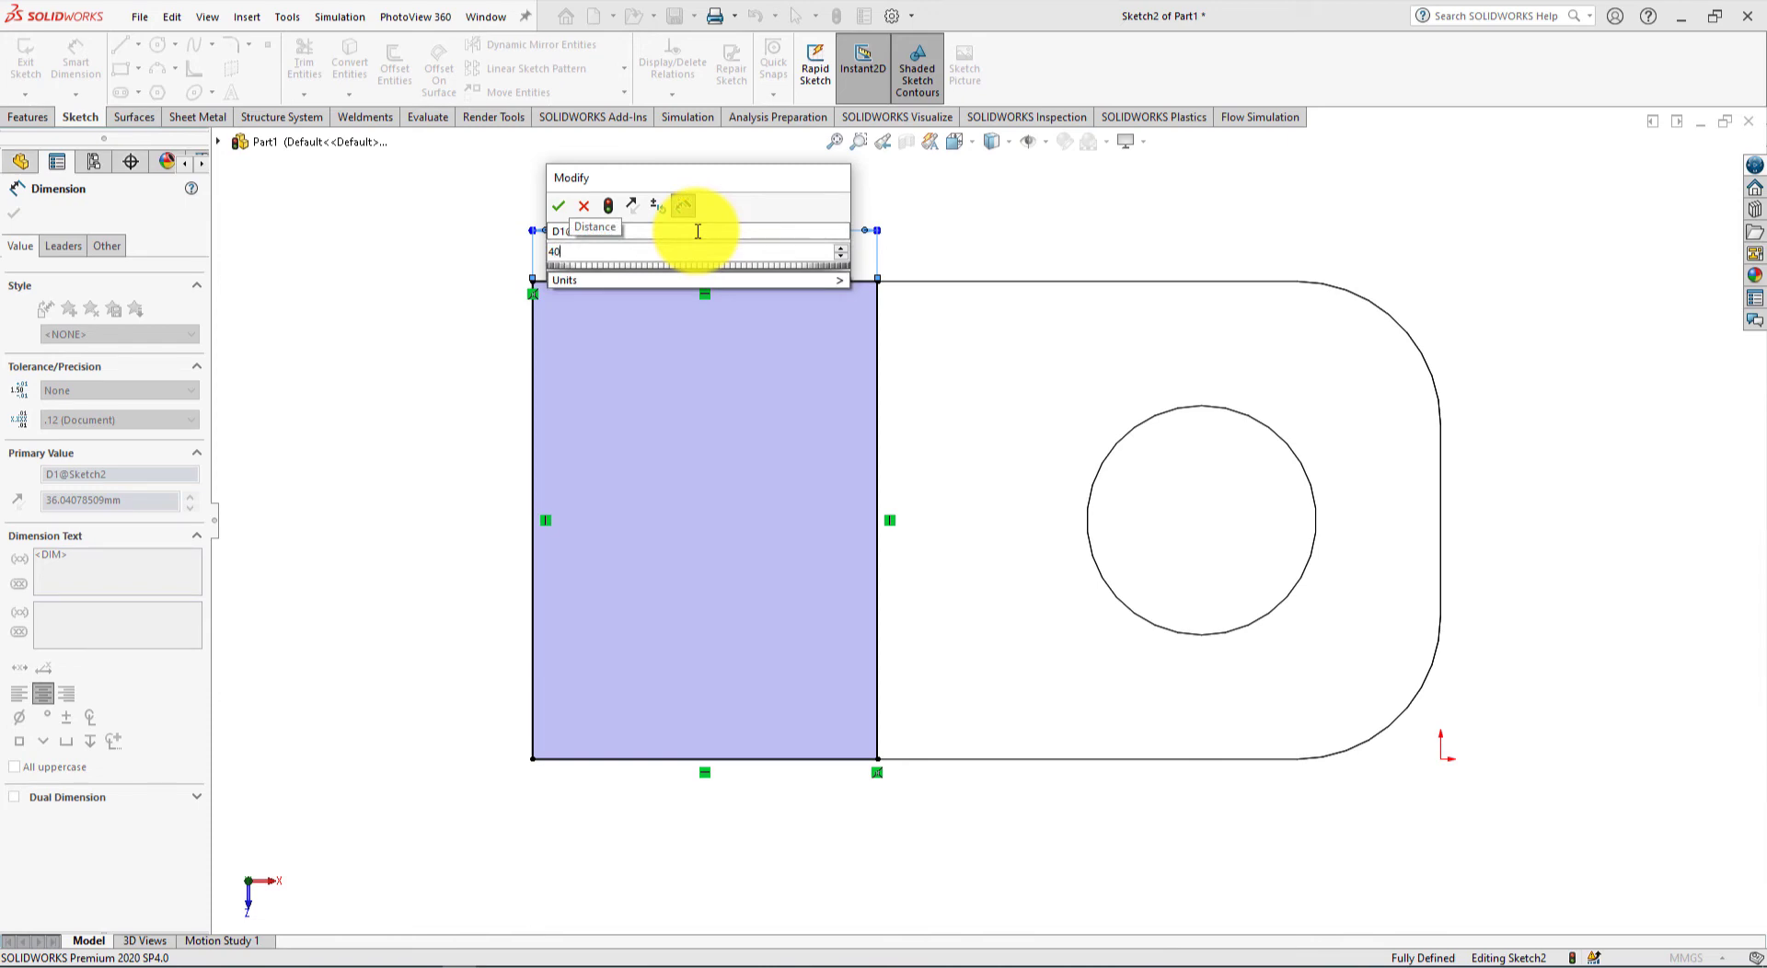
key(Return)
key(alt+Tab)
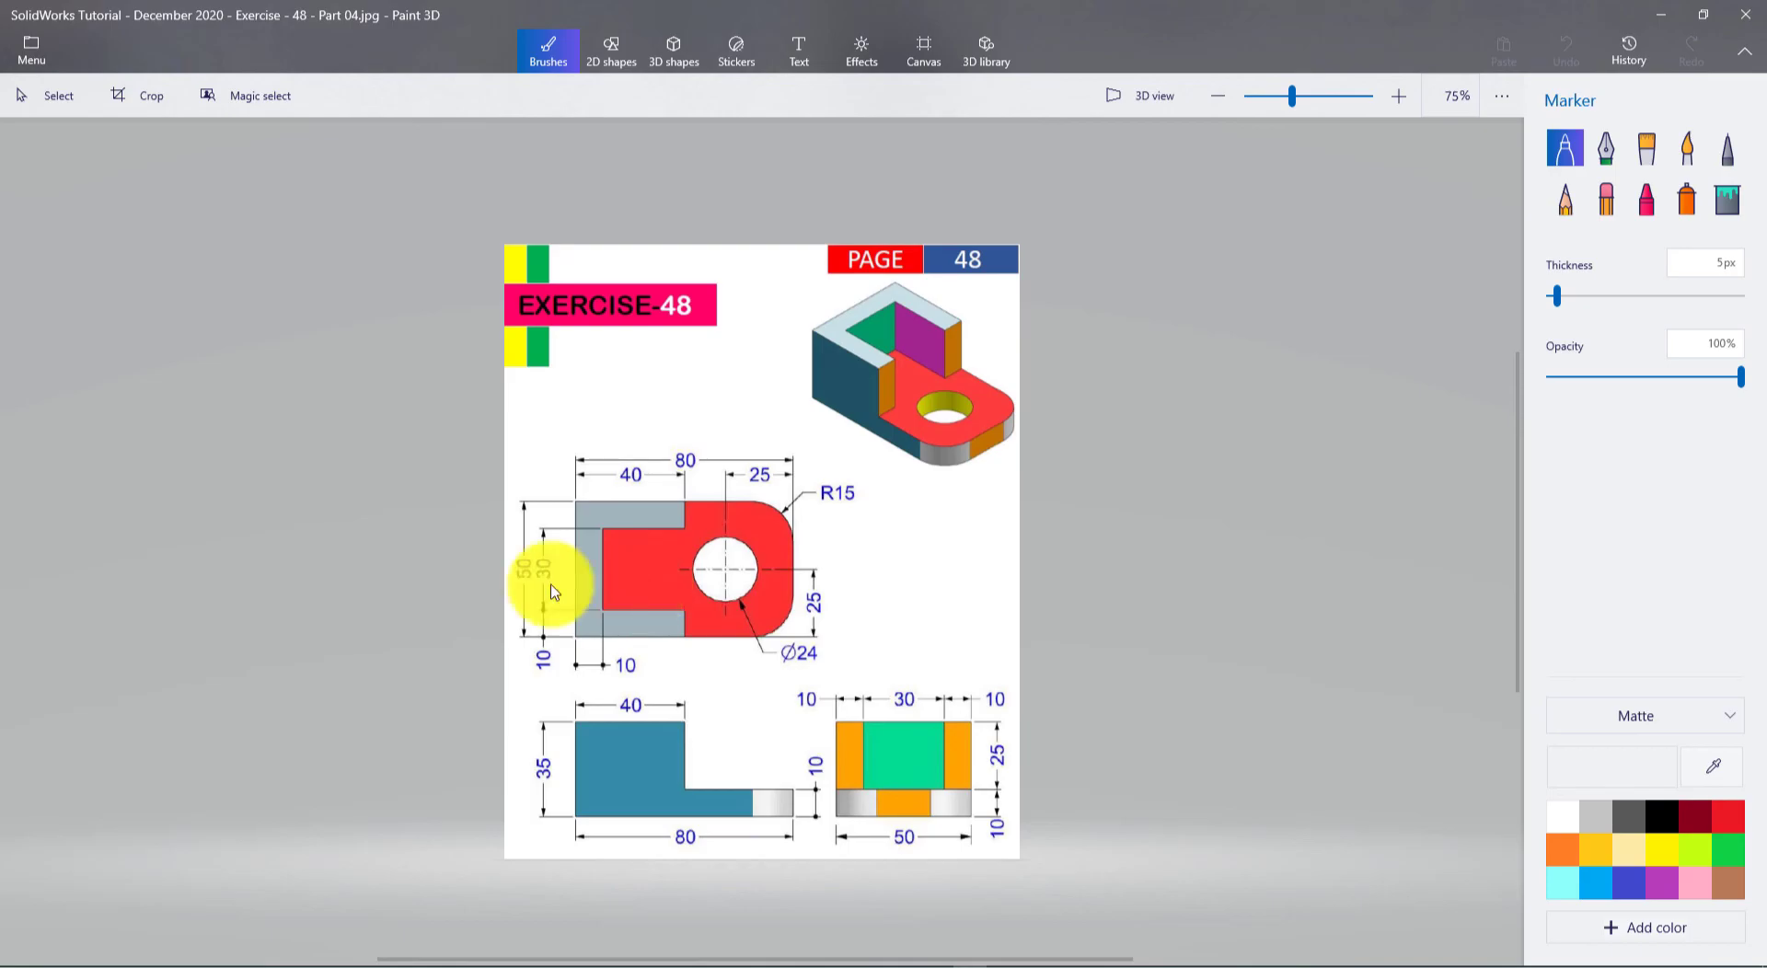
key(alt+Tab)
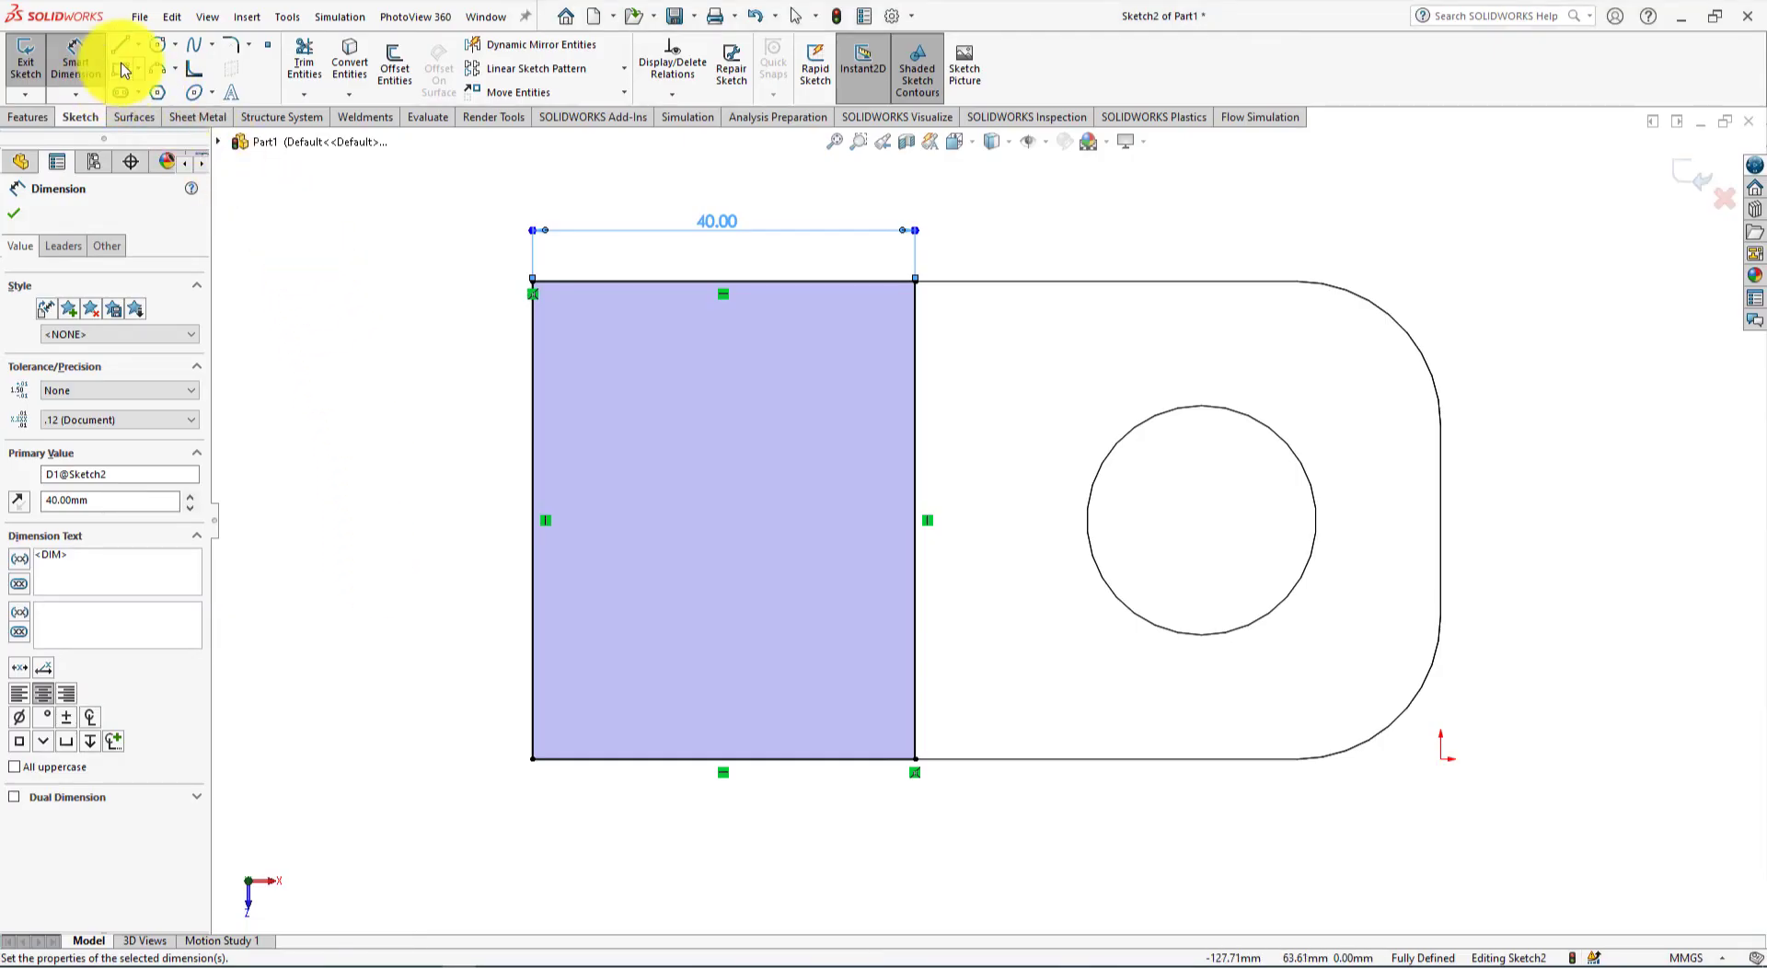
click(121, 67)
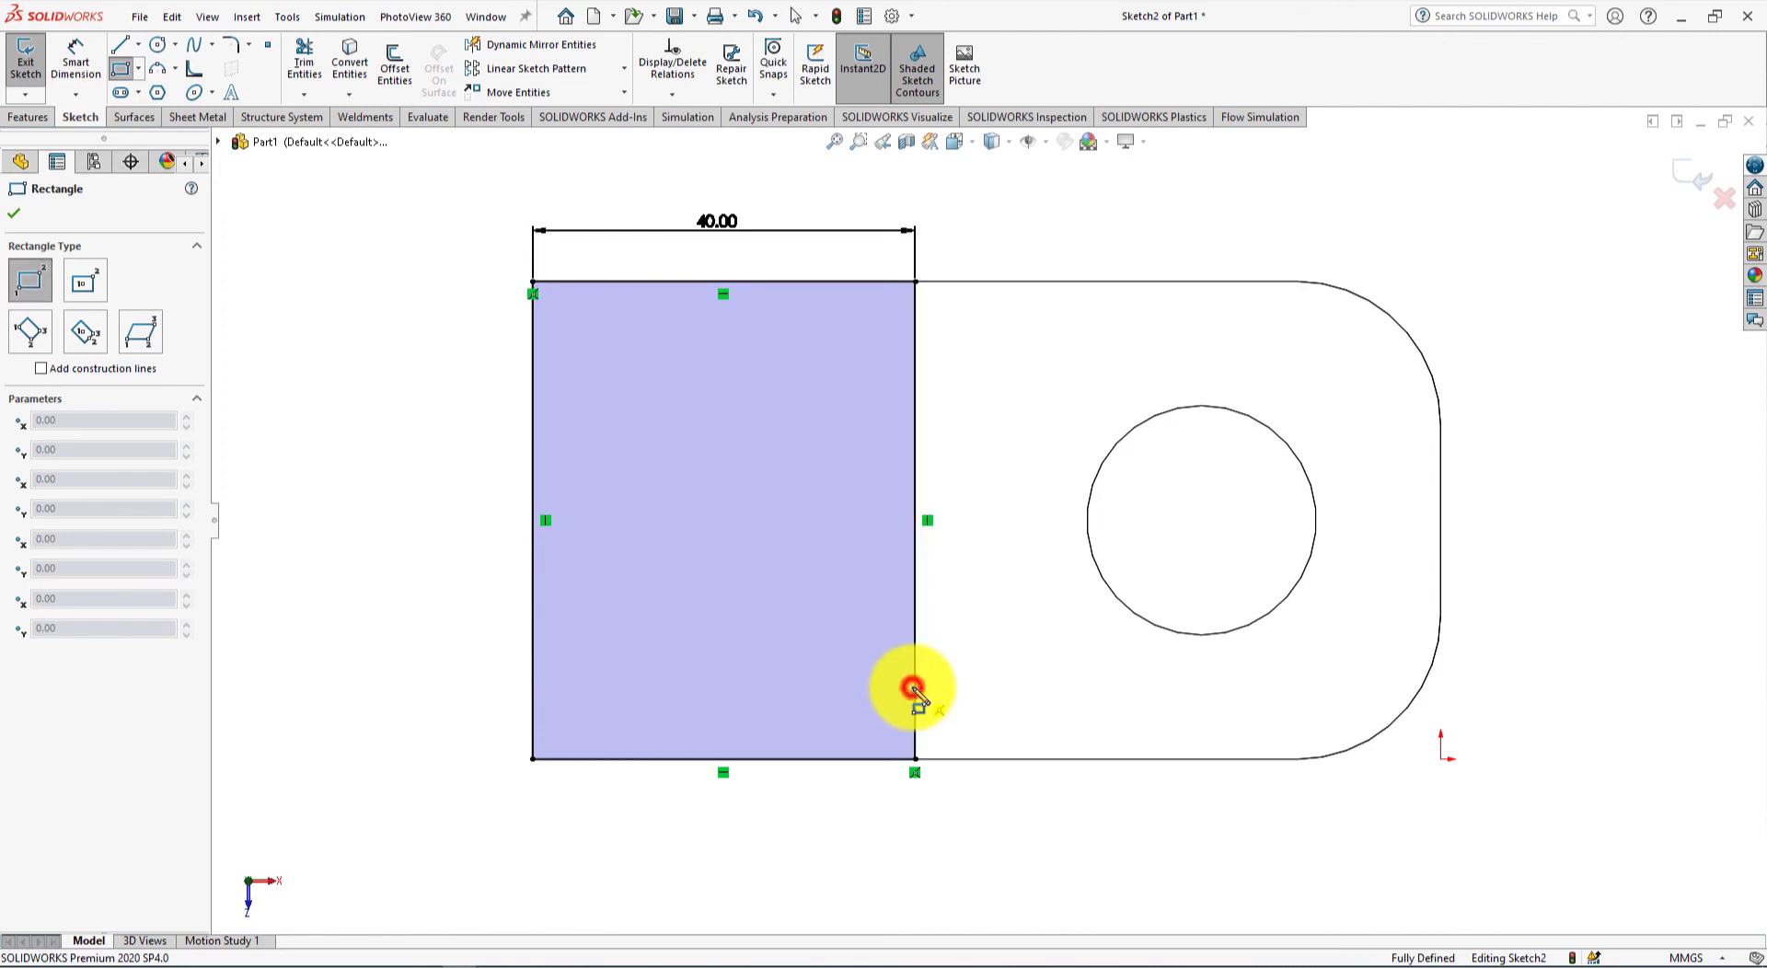
Step: Draw a smaller inner rectangle starting on the outer rectangle's right edge
click(912, 687)
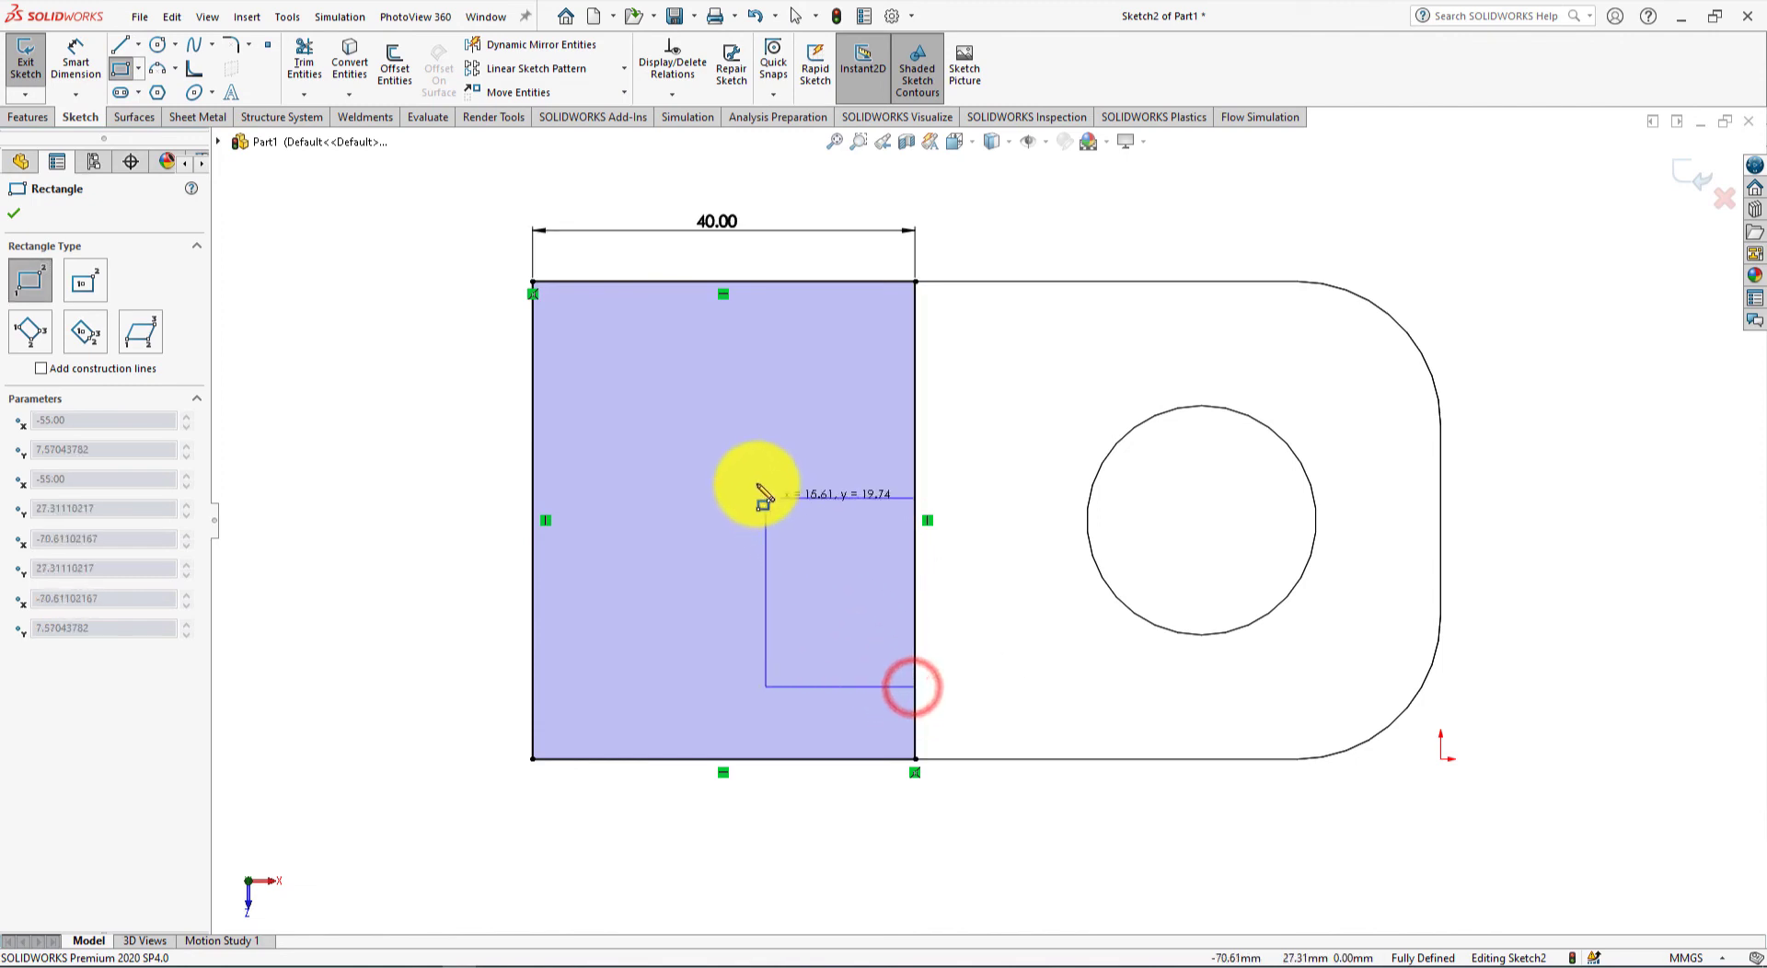
click(611, 345)
right_click(377, 373)
click(428, 407)
key(alt+Tab)
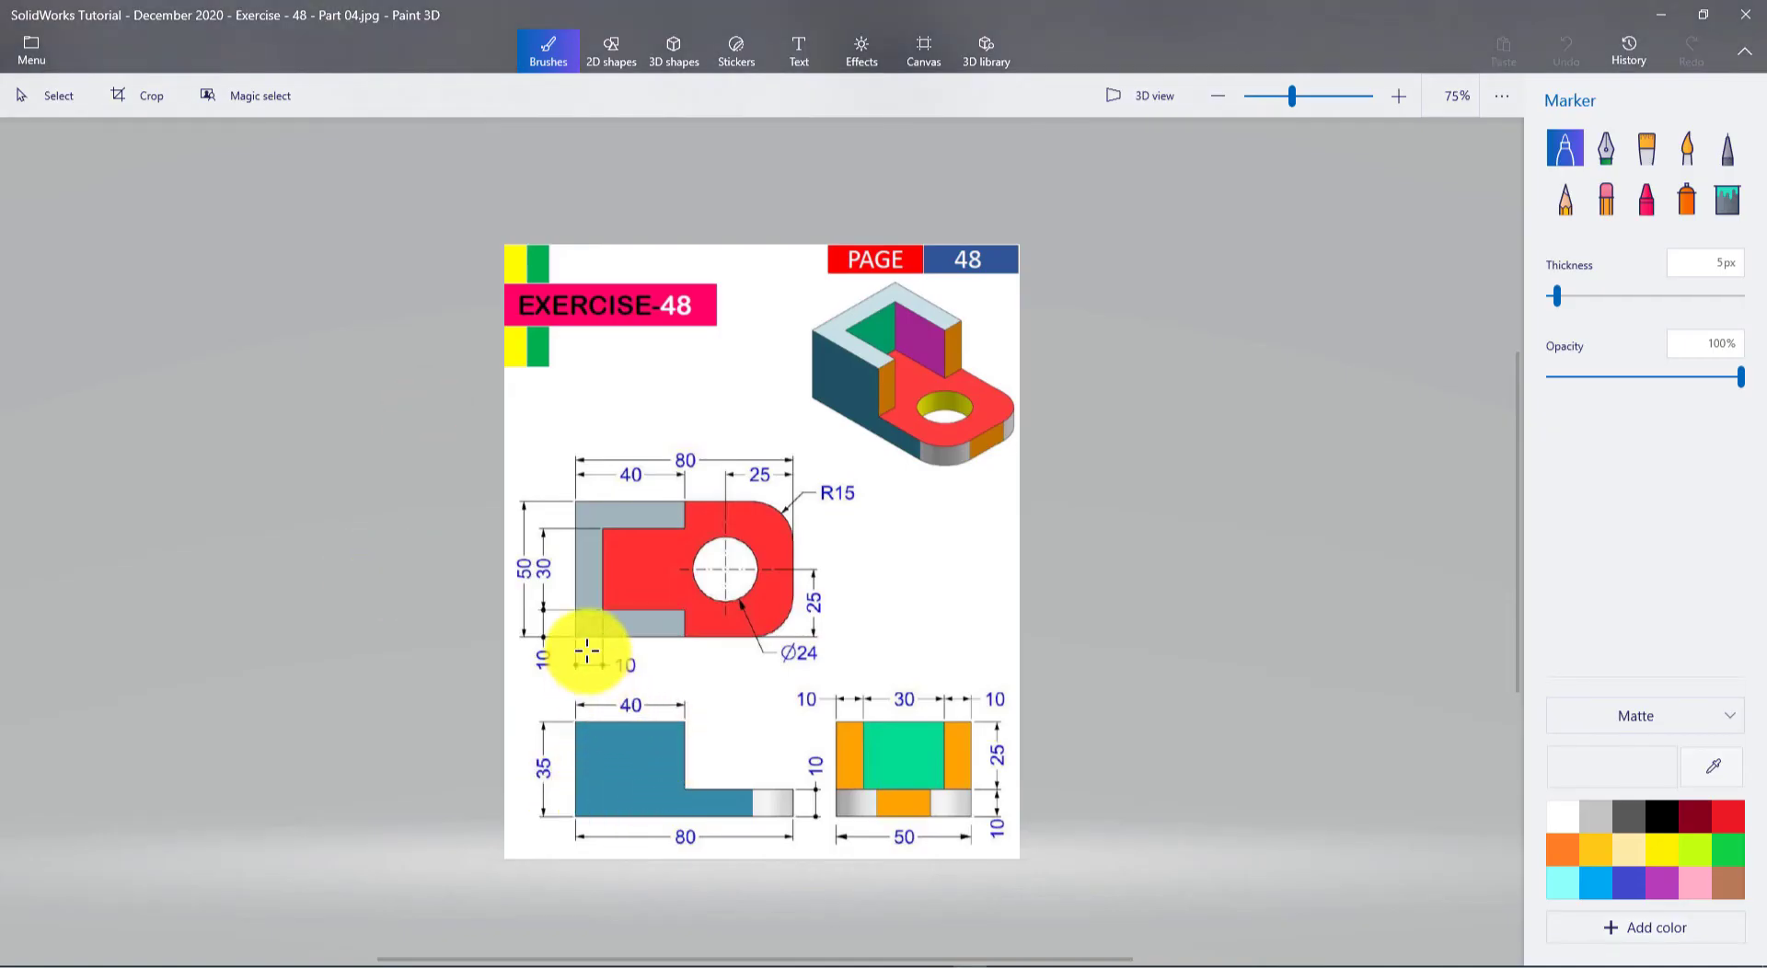
key(alt+Tab)
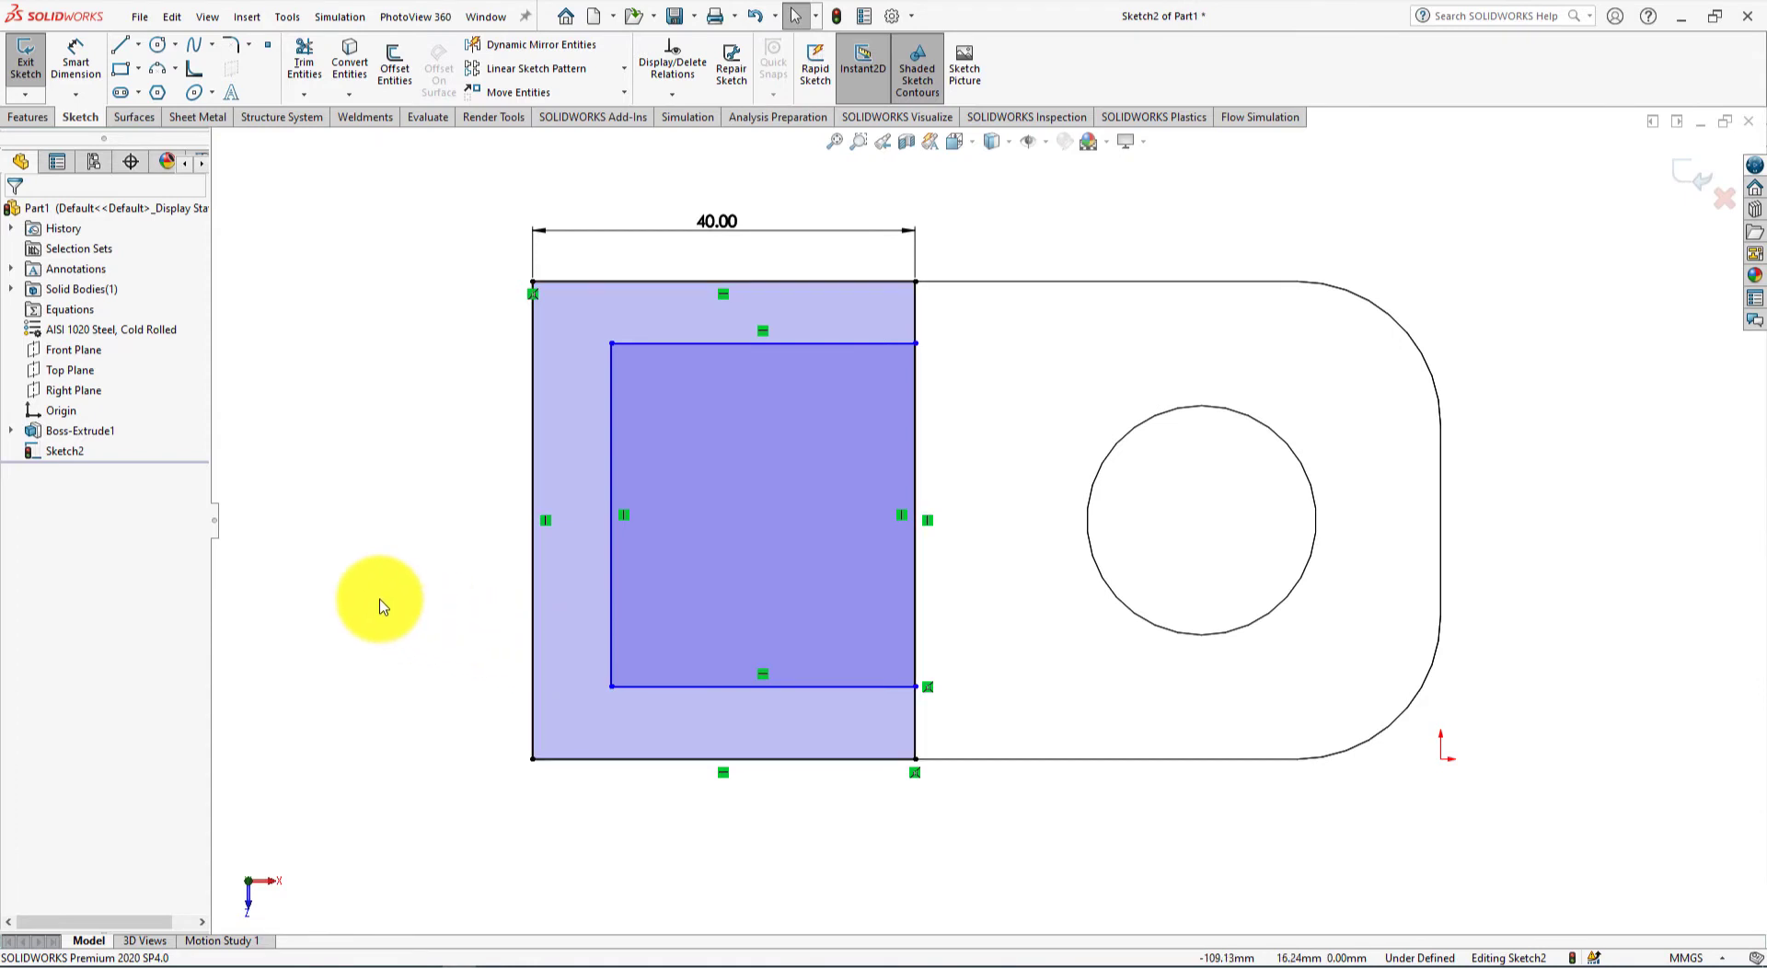
Step: Set a 10 mm gap between the outer and inner left edges
click(87, 70)
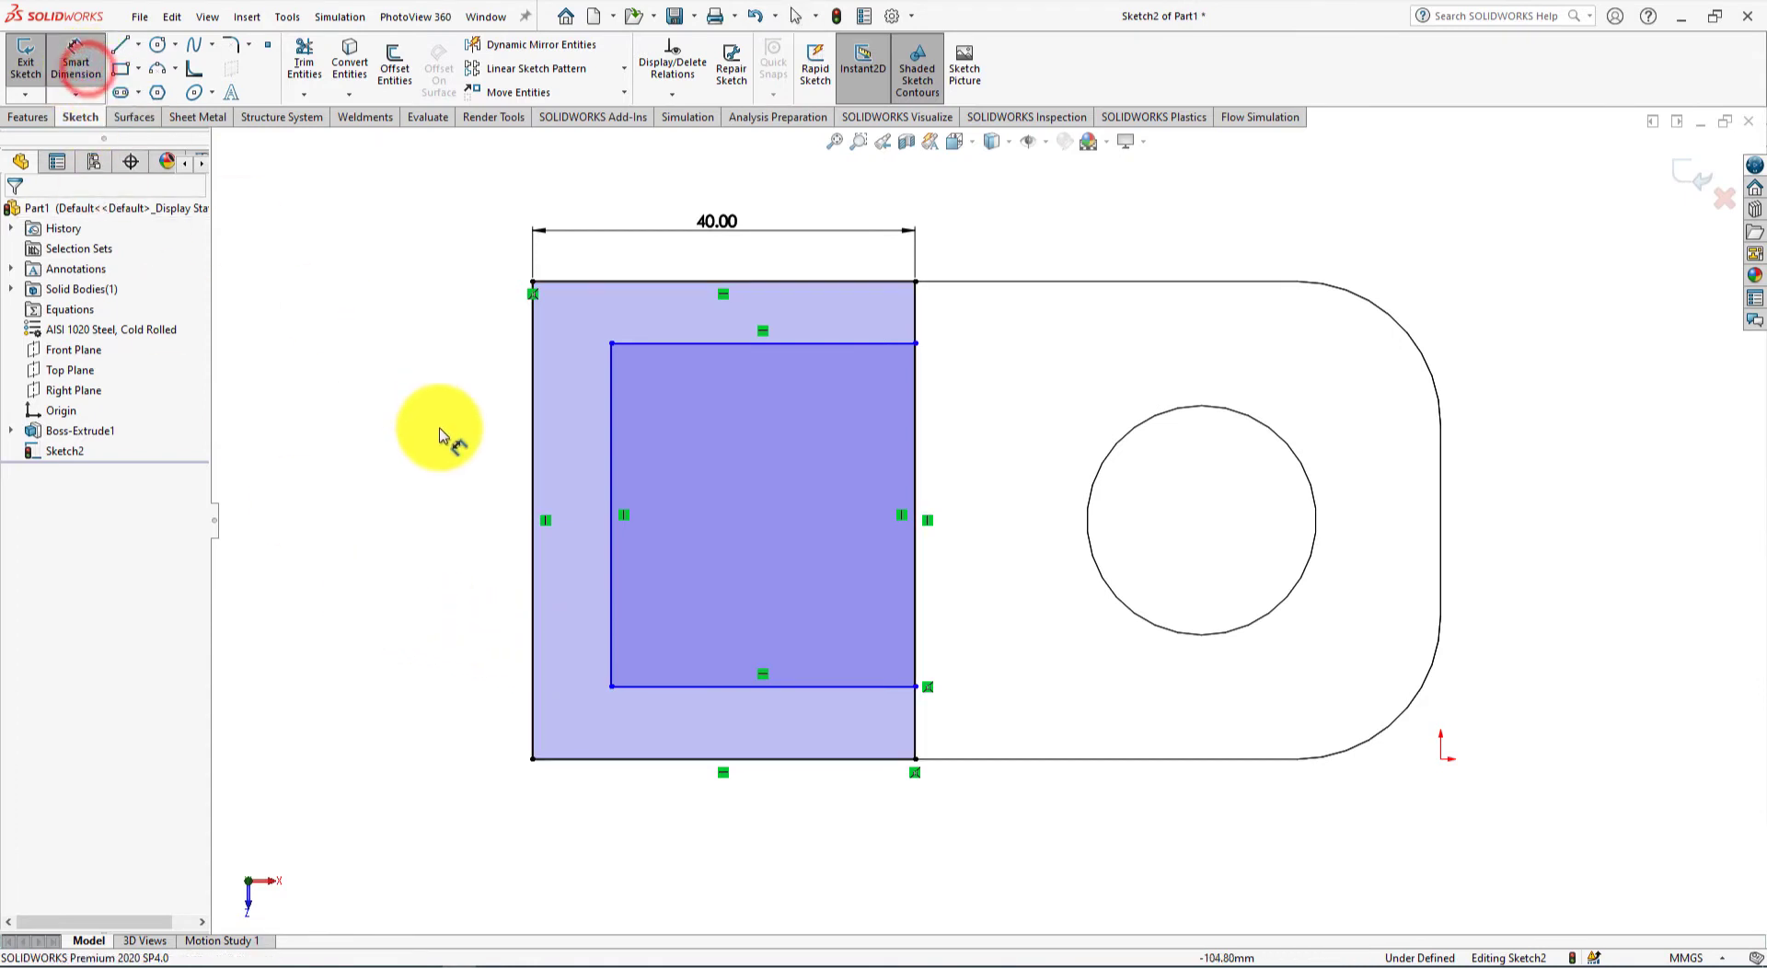
click(533, 562)
click(609, 559)
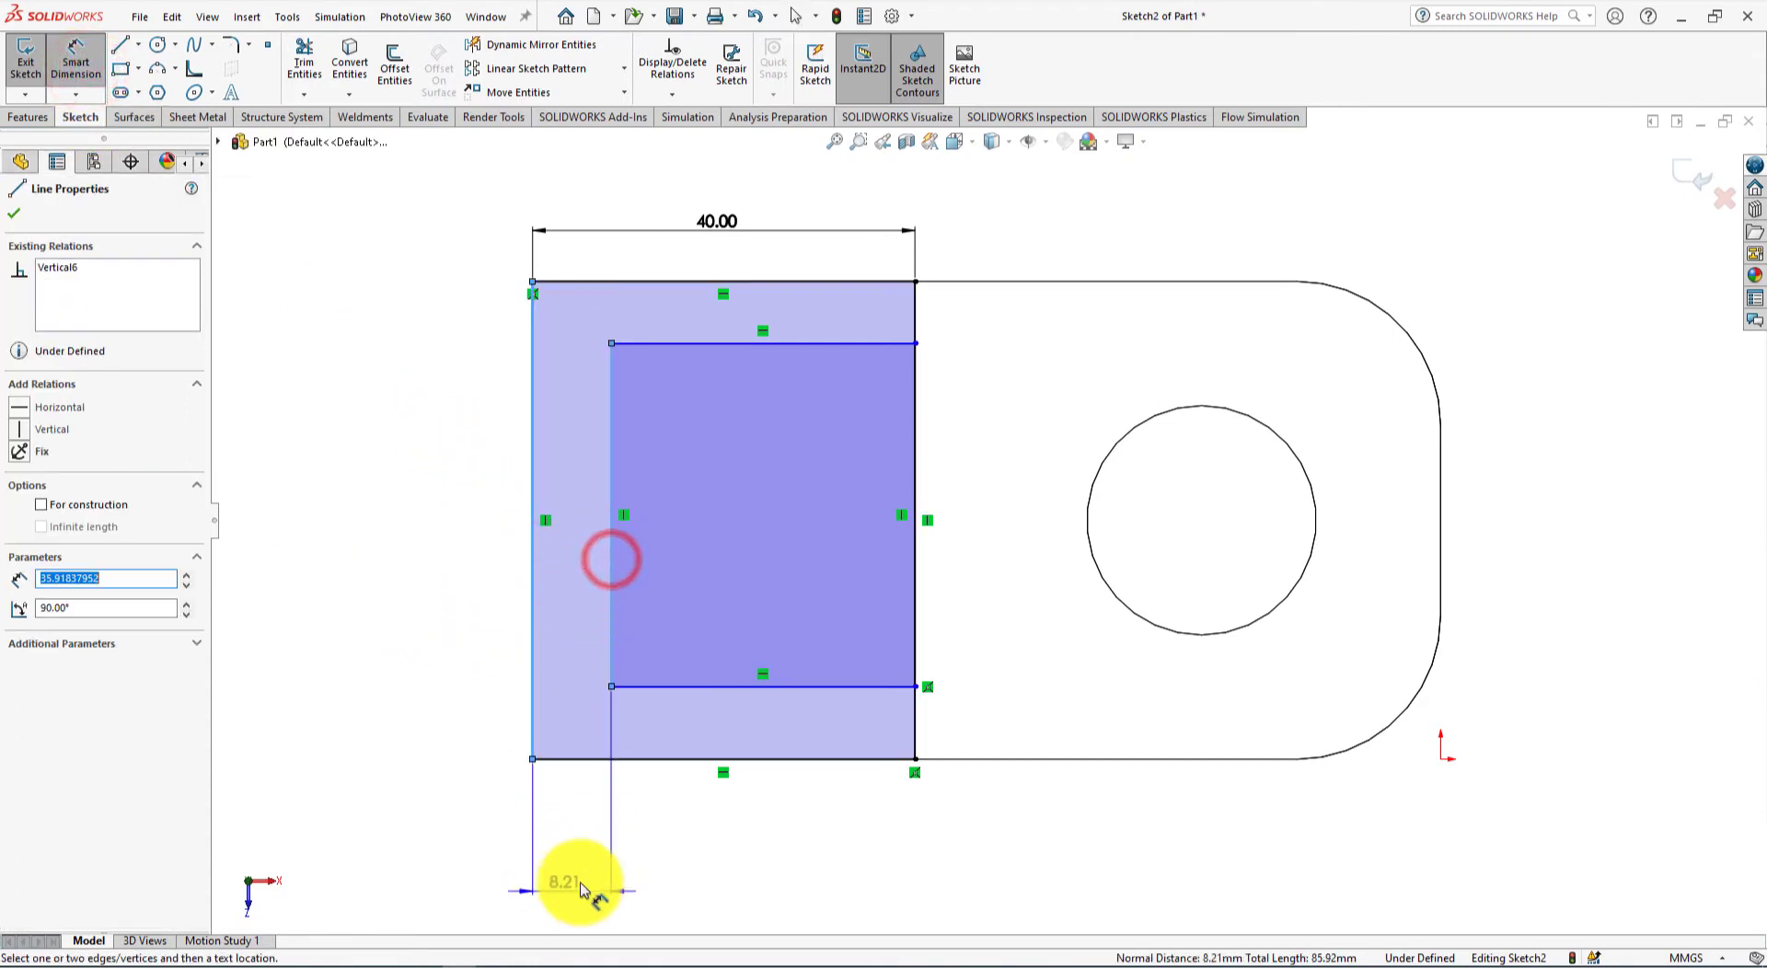
click(573, 842)
text(10)
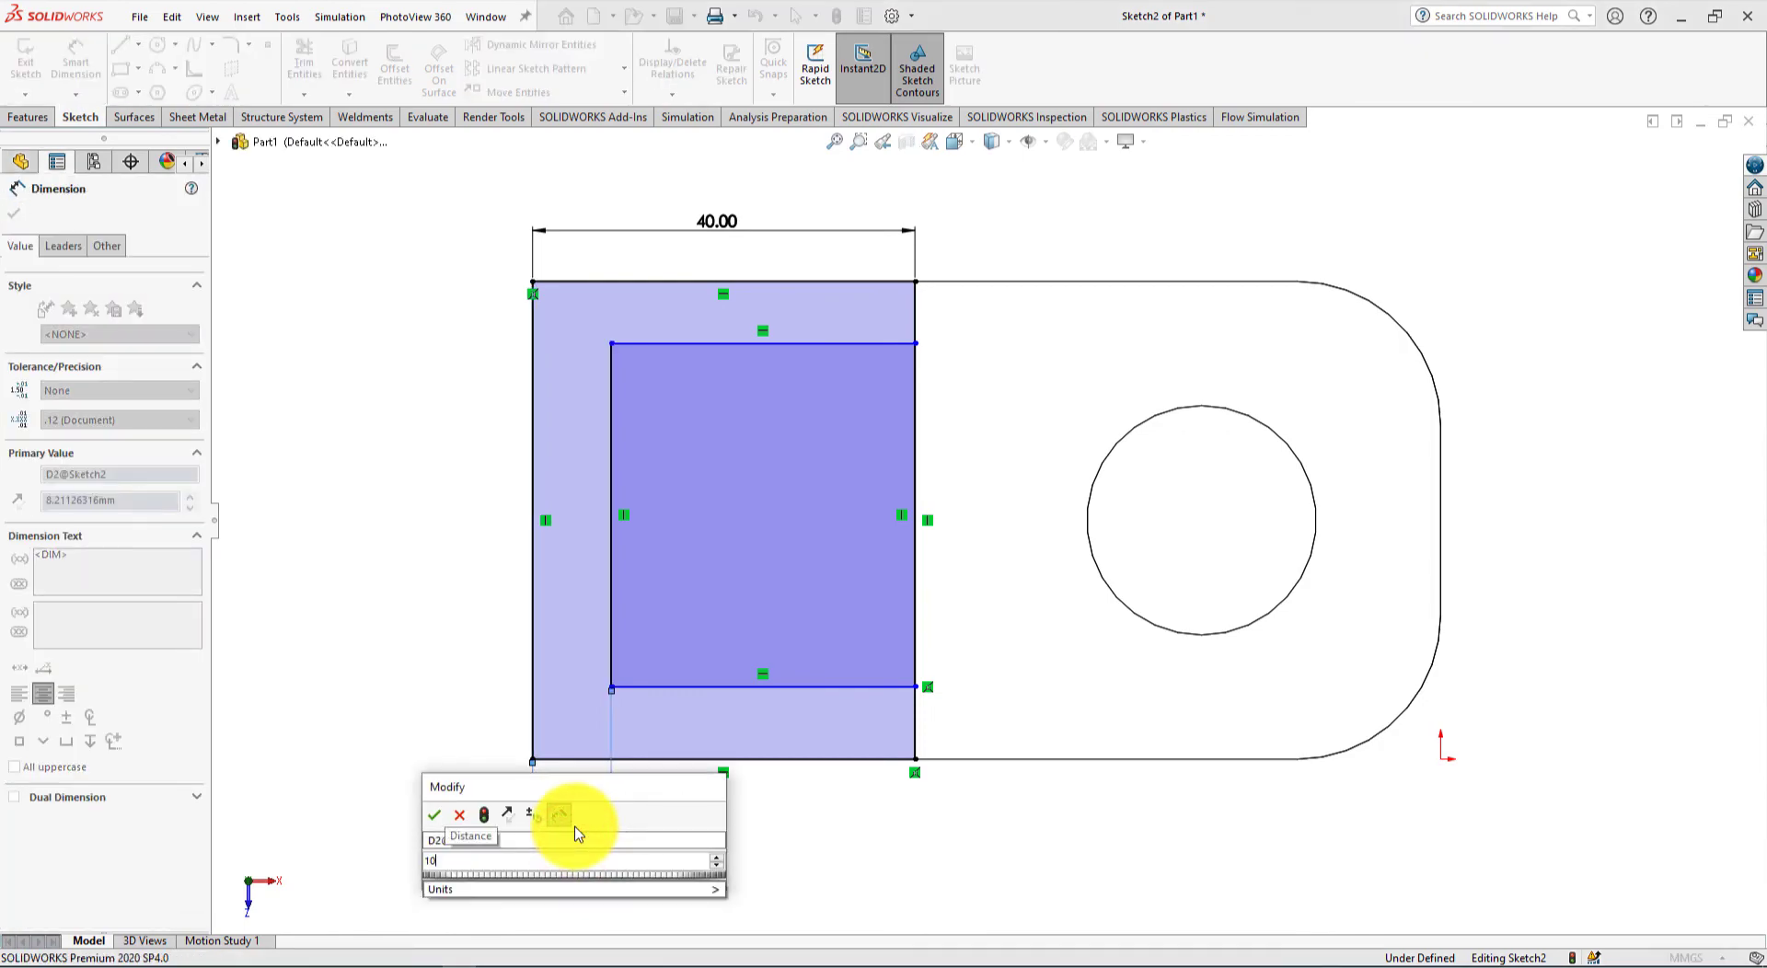
key(Return)
key(alt+Tab)
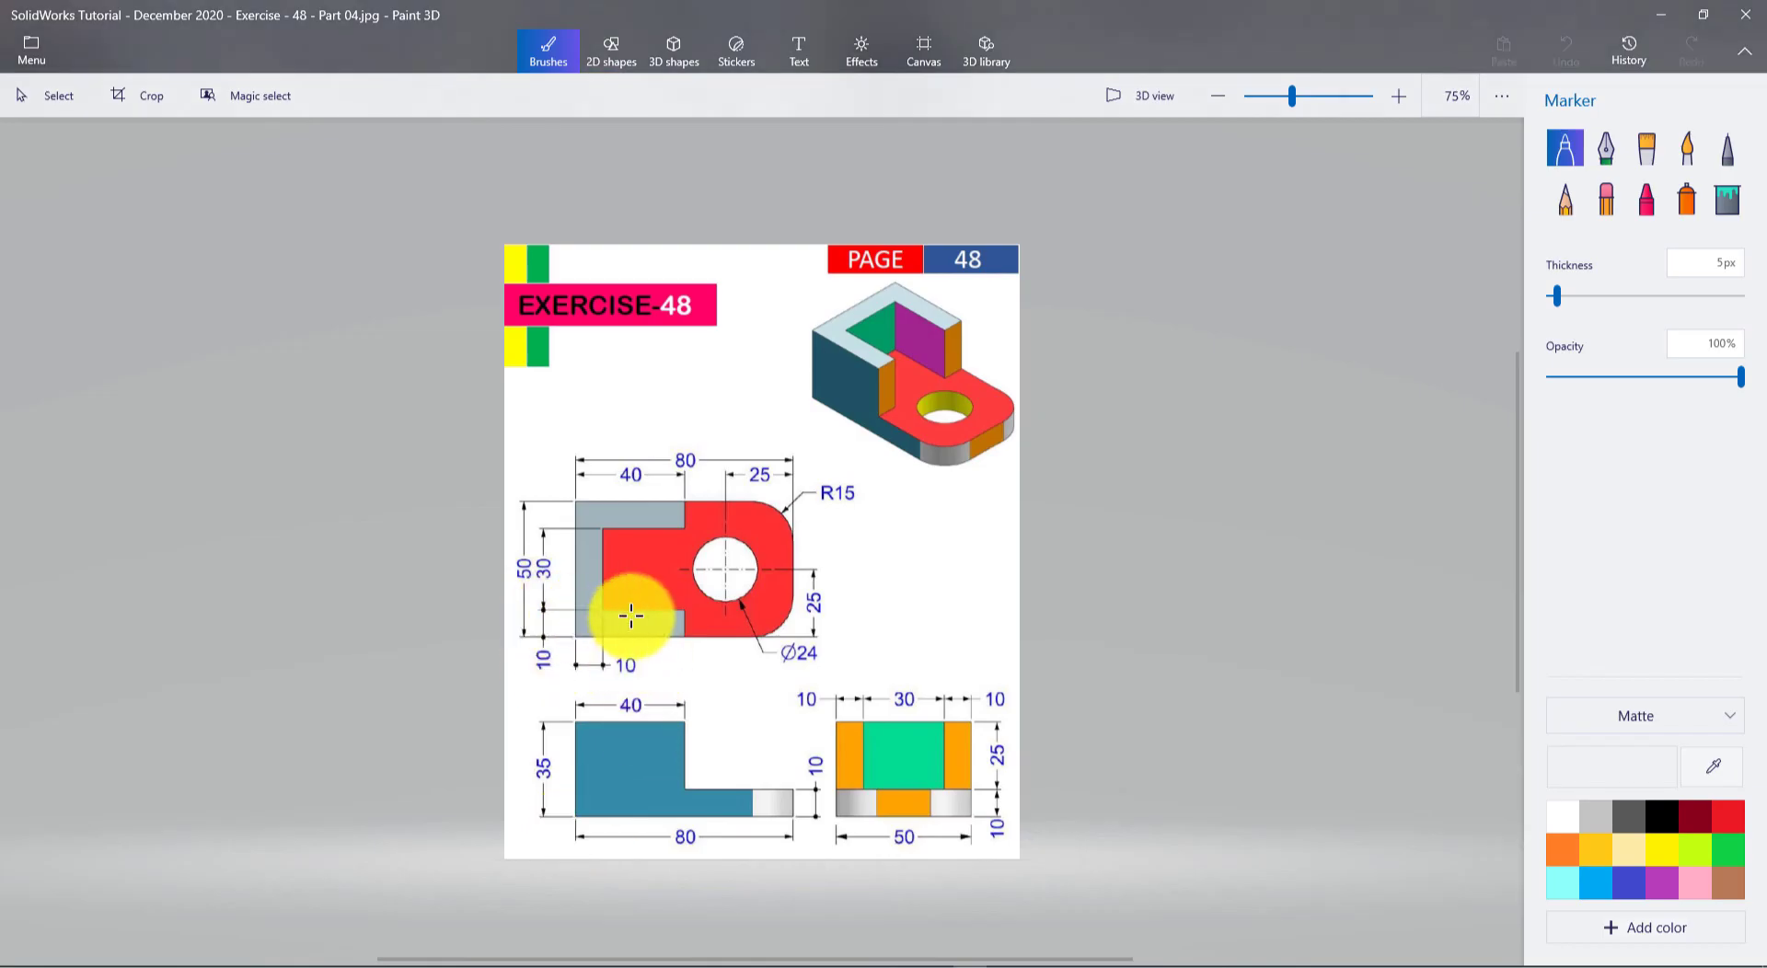
key(alt+Tab)
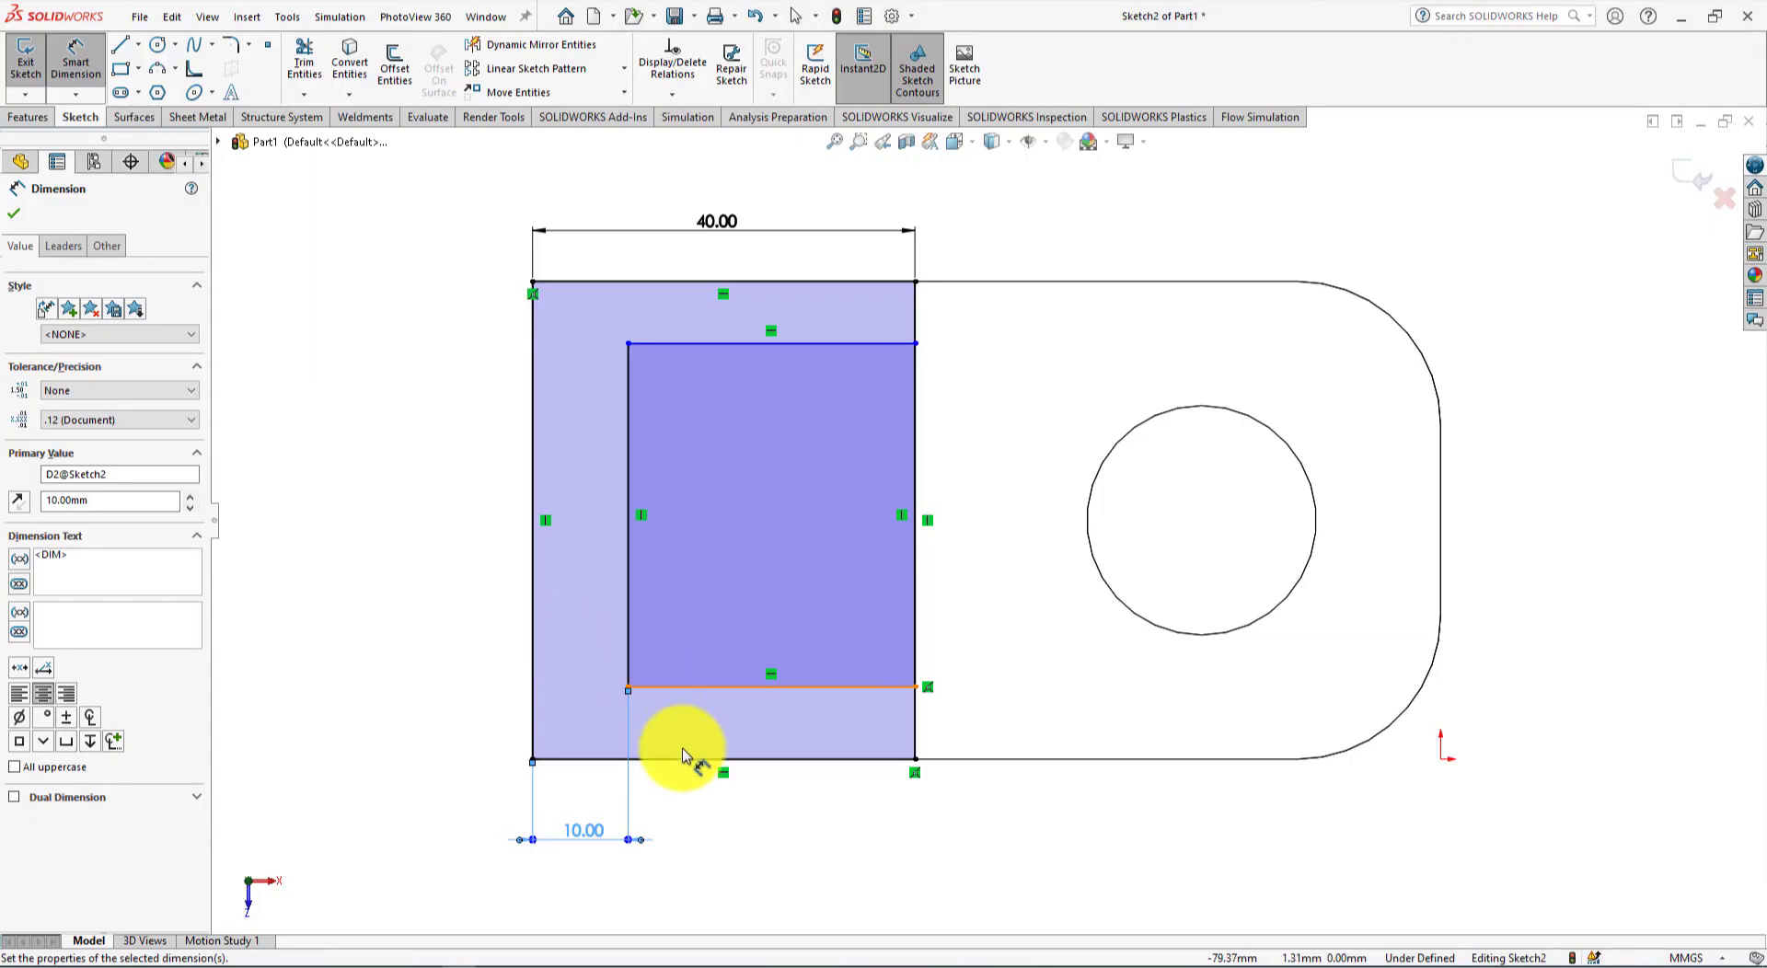
Step: Set the inner rectangle's bottom edge 10 mm above the outer bottom edge
click(680, 759)
click(682, 688)
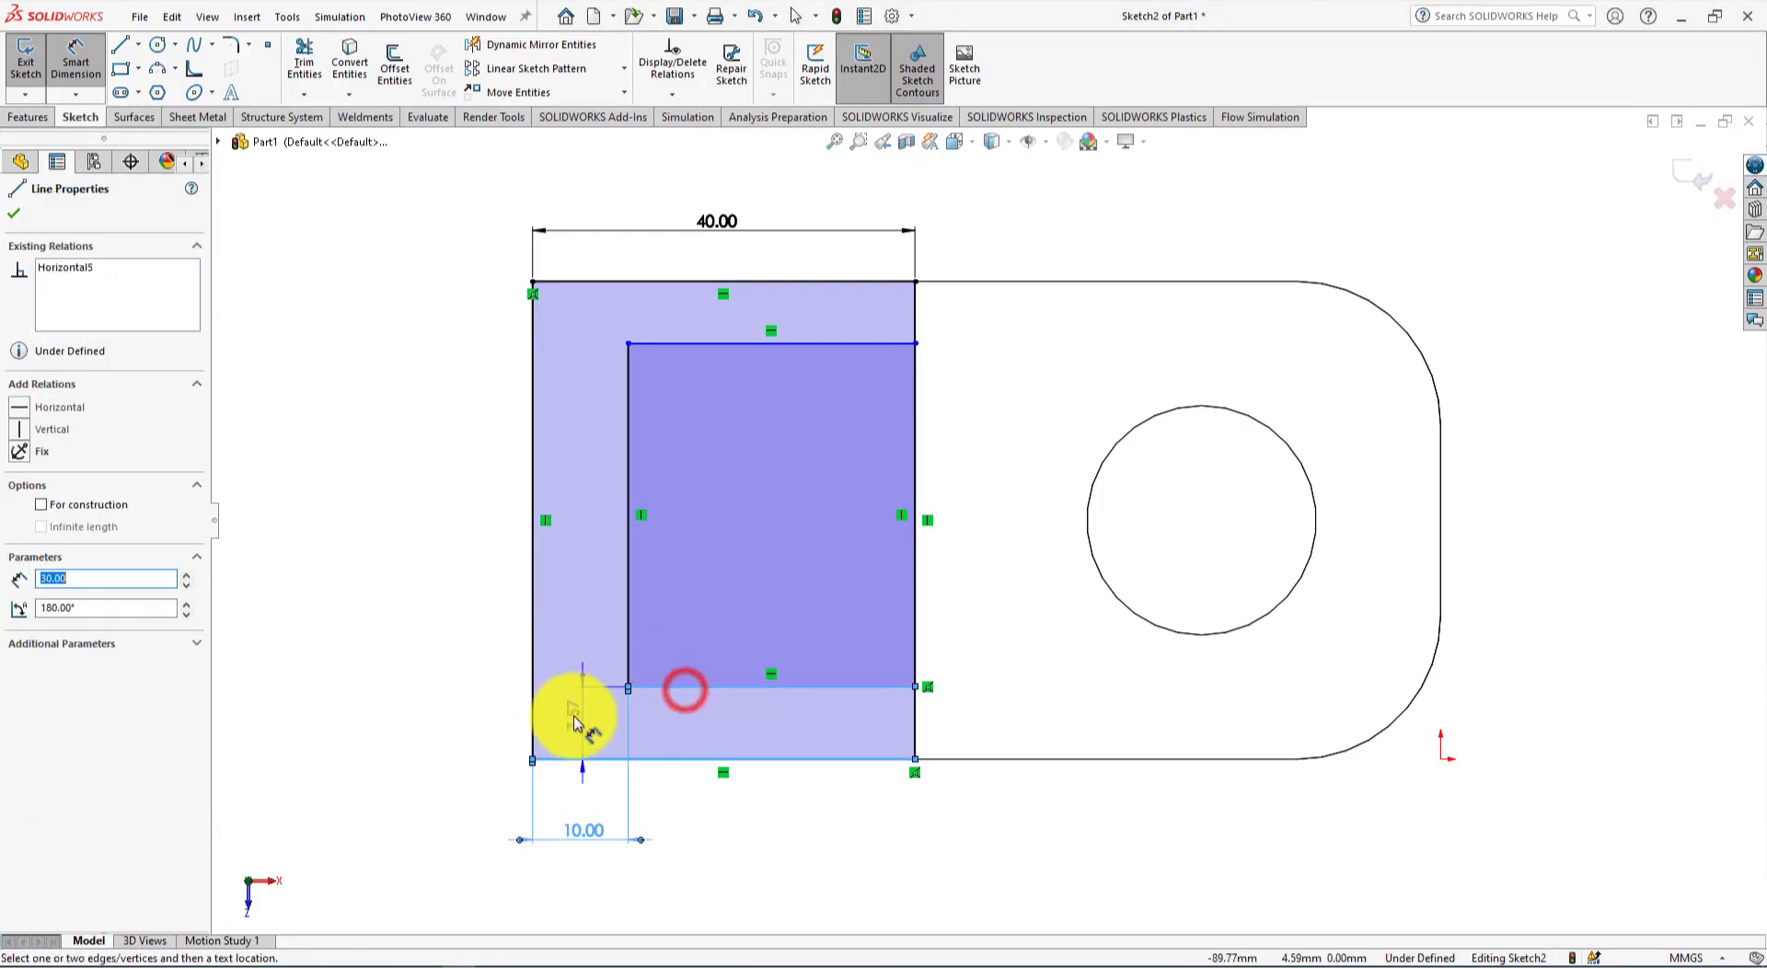
click(453, 709)
text(10)
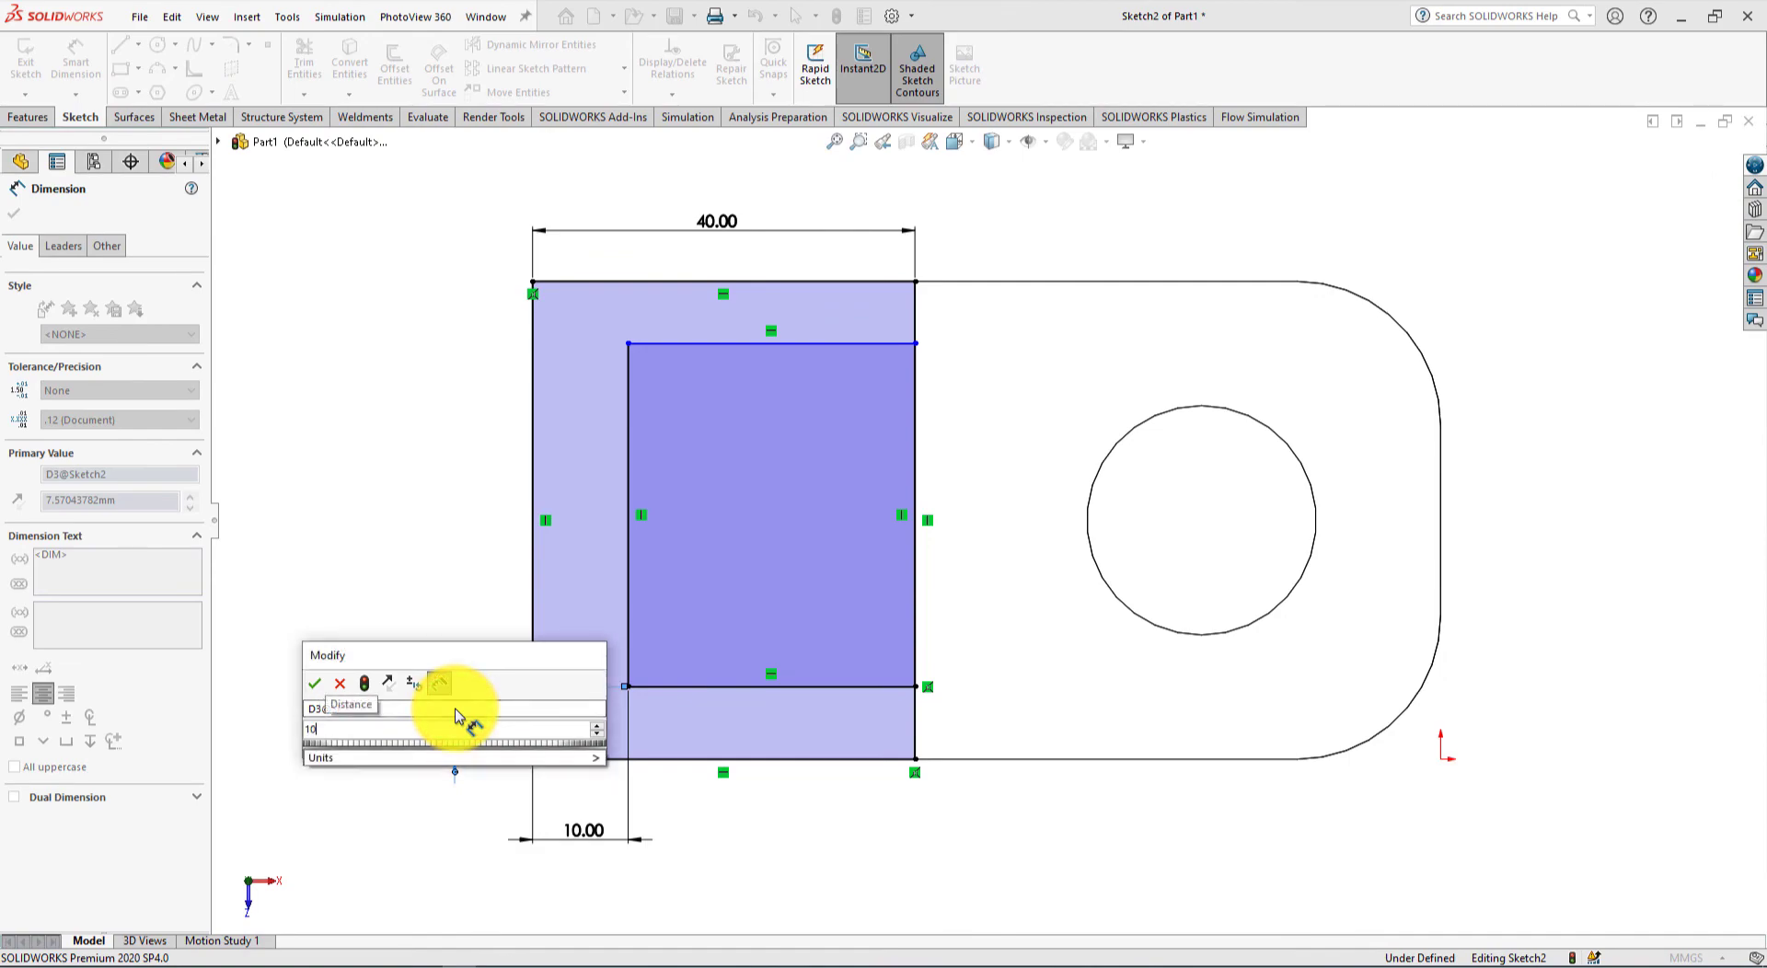
key(Return)
key(alt+Tab)
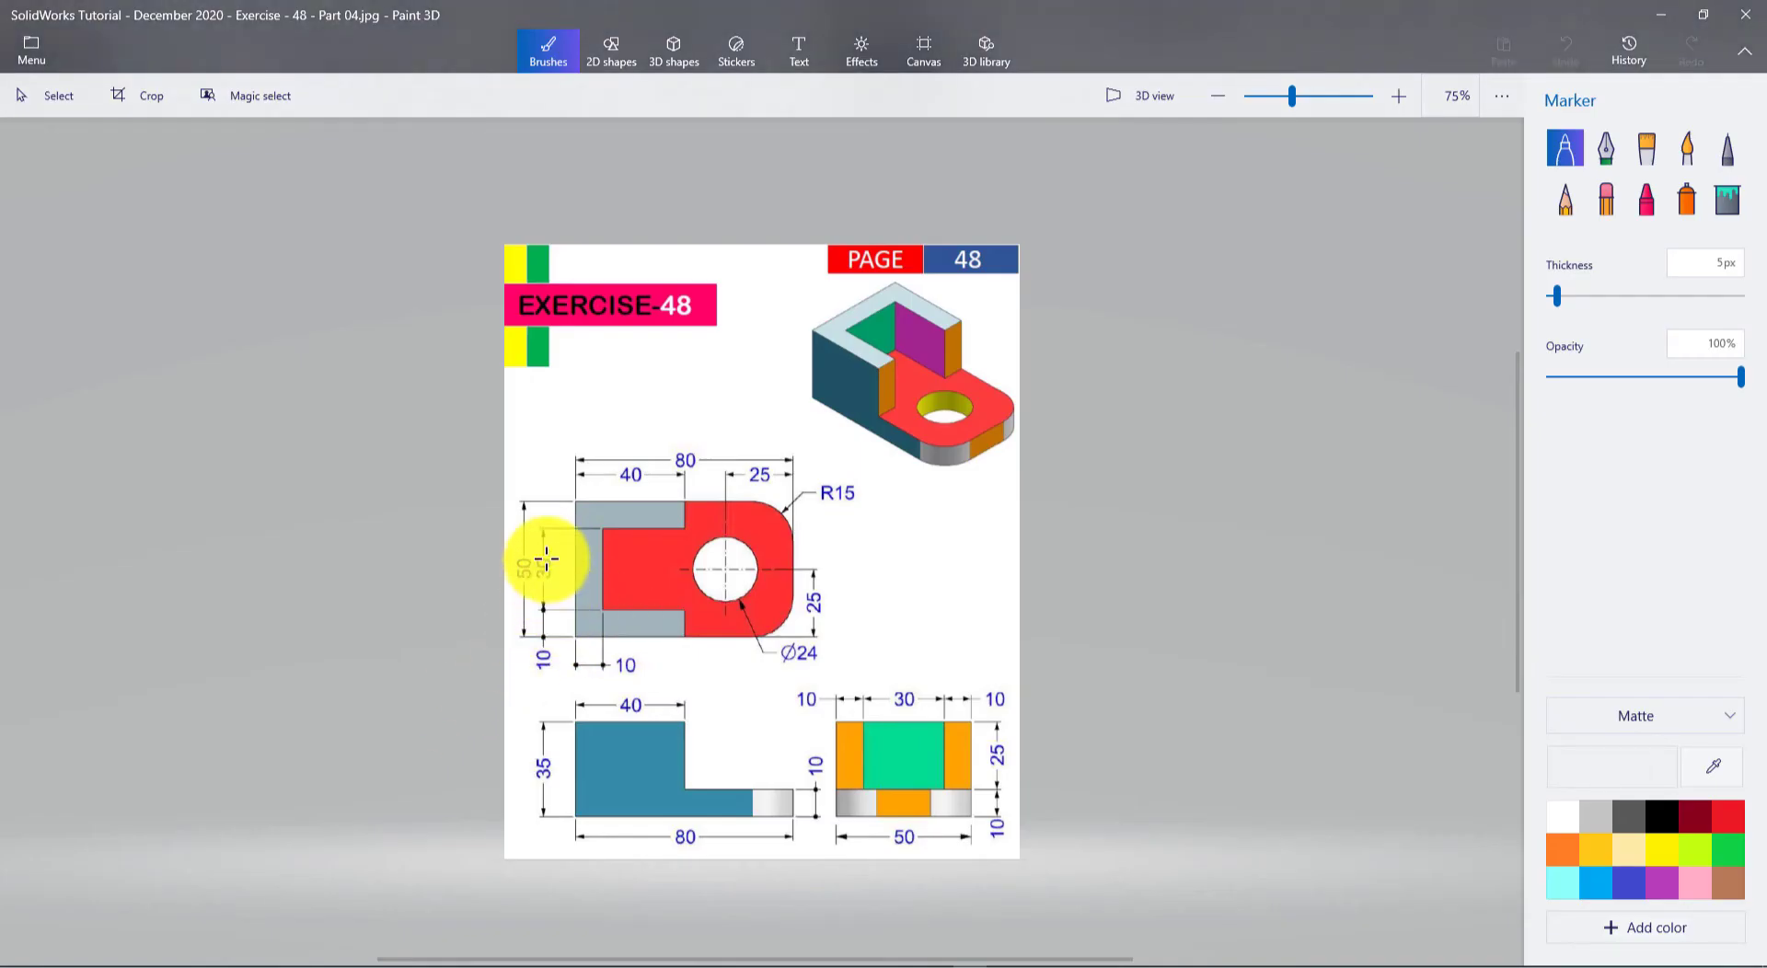
key(alt+Tab)
Step: Dimension the inner rectangle's left edge to 30 mm tall, fully defining Sketch2
click(626, 538)
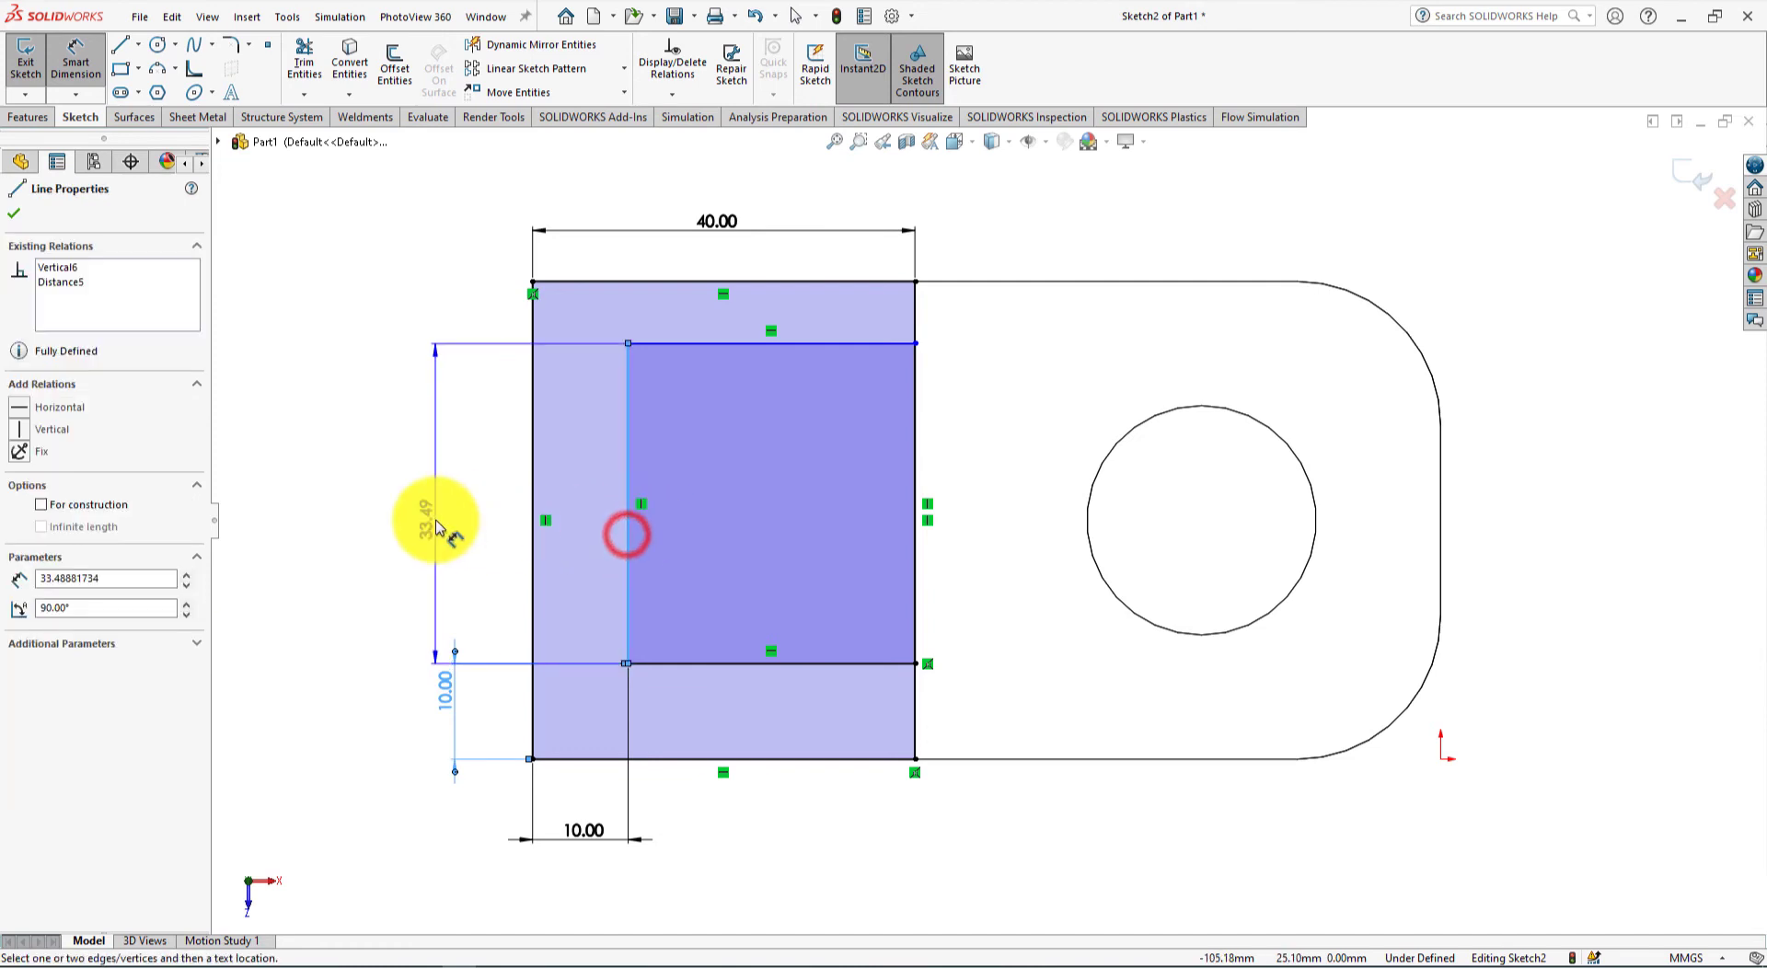
click(483, 514)
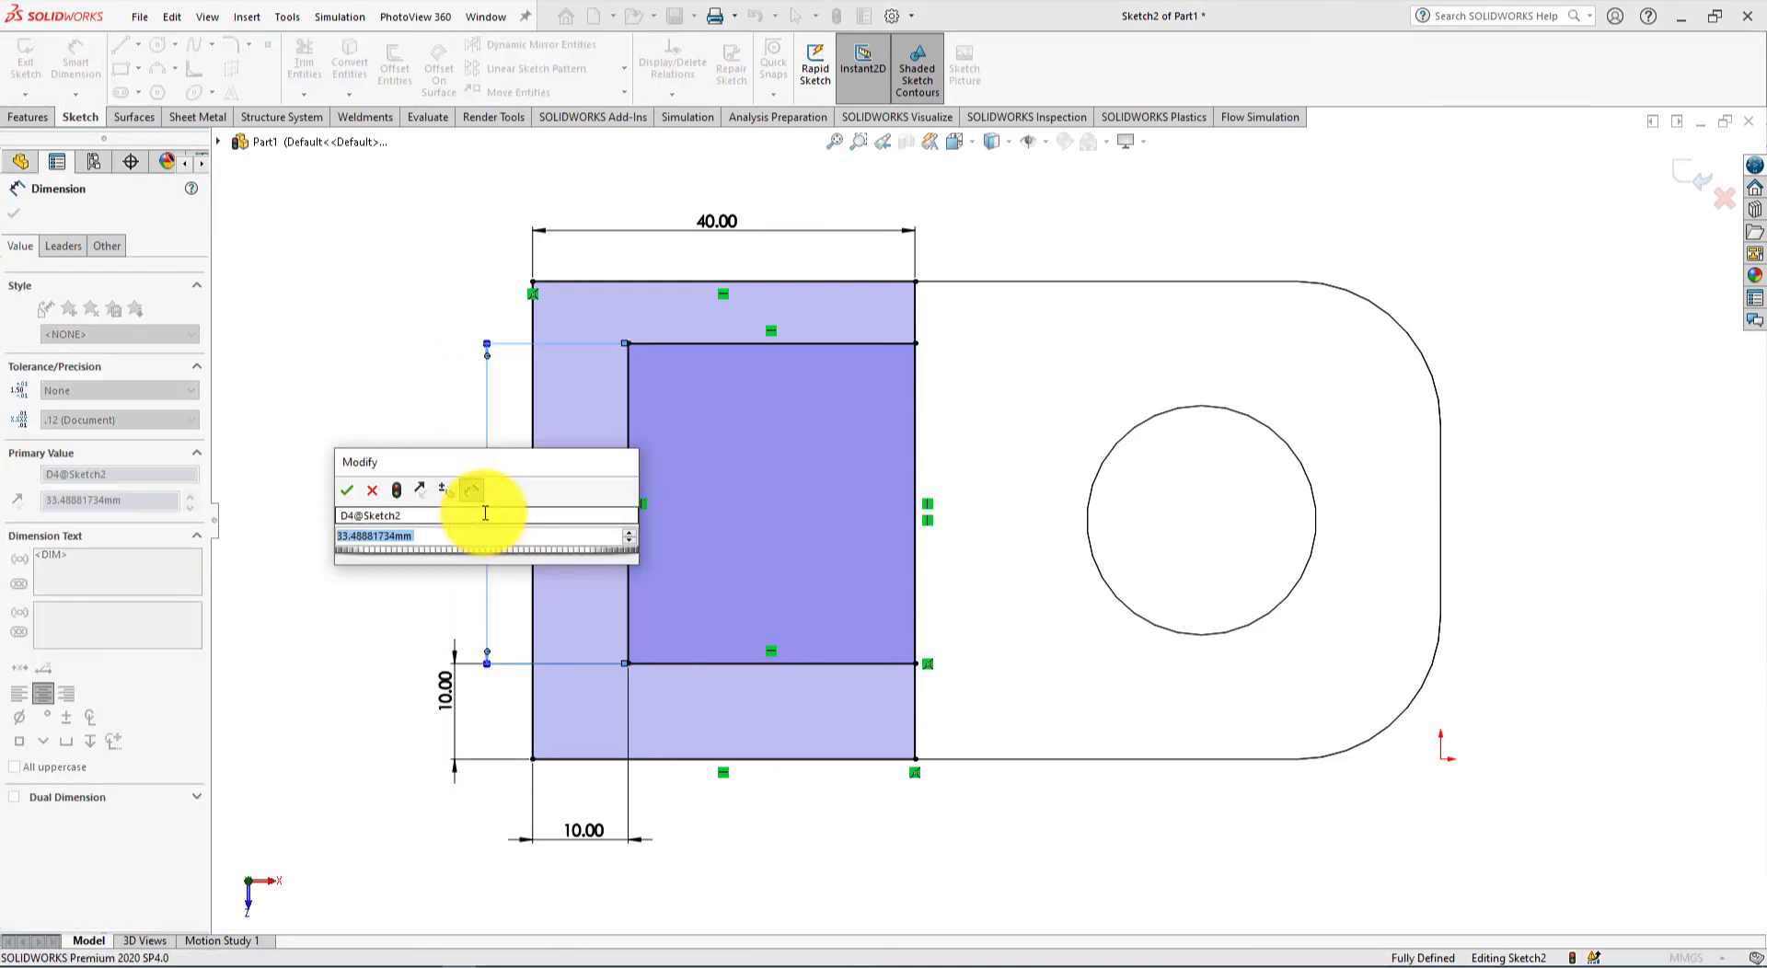
text(30)
key(Return)
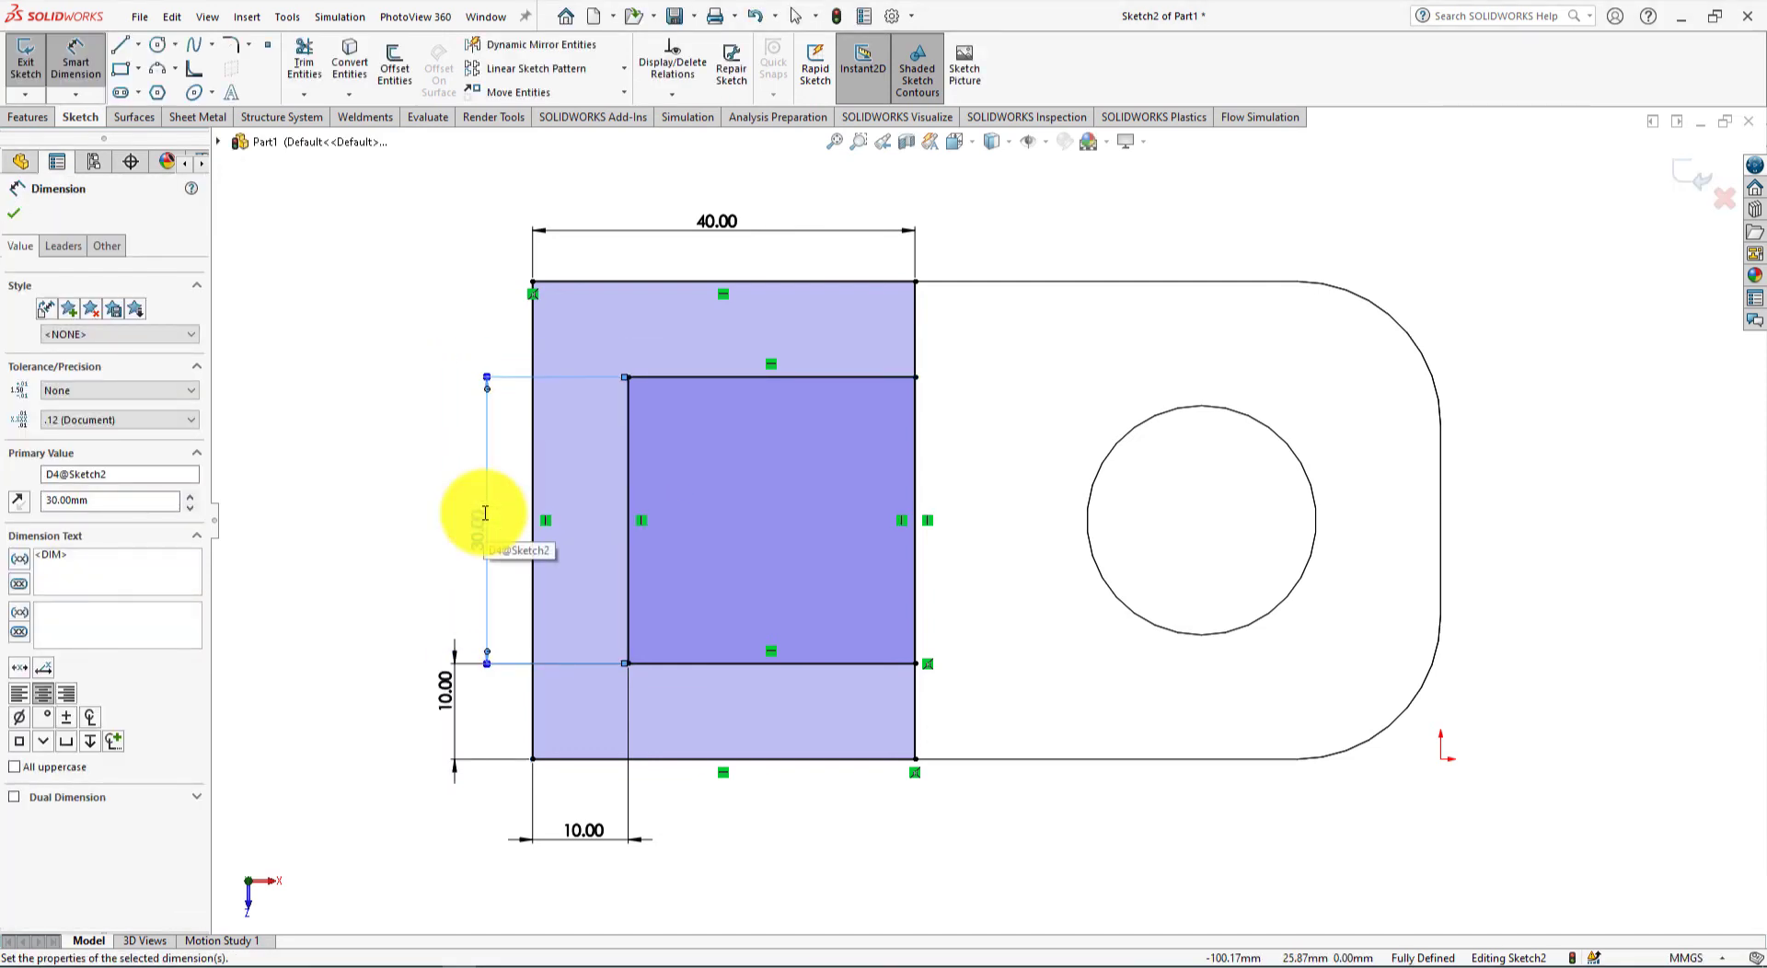
click(357, 537)
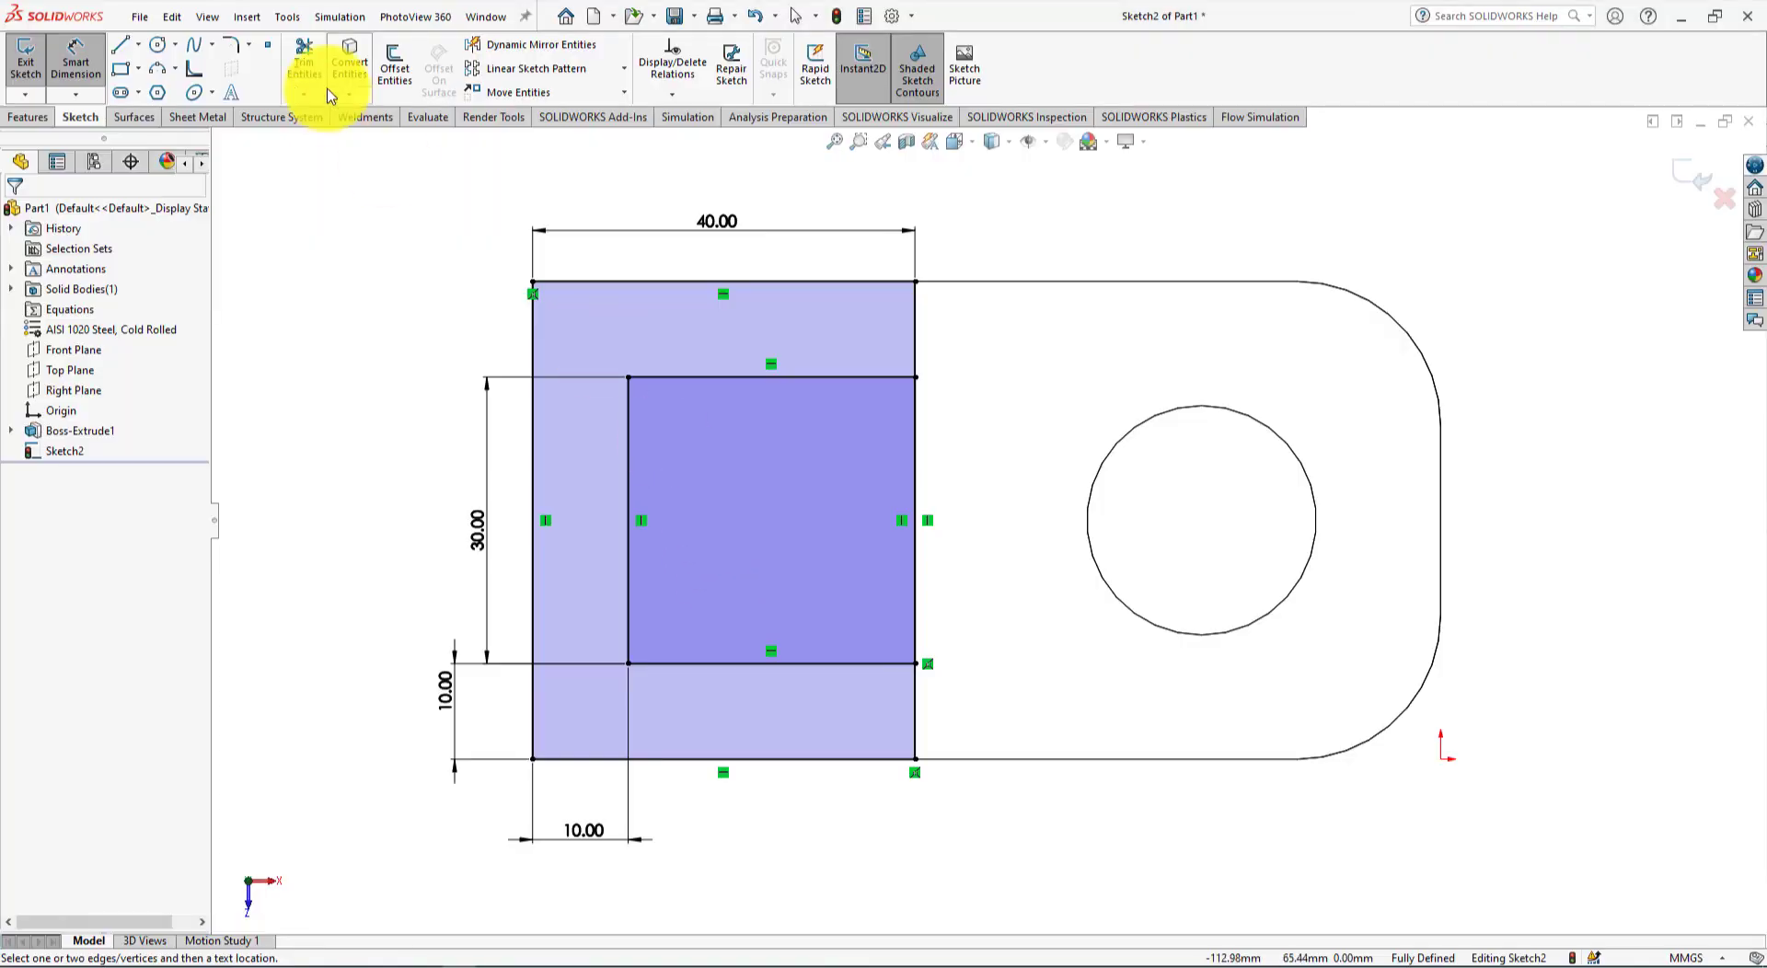
Step: Power-trim away the inner rectangle's right edge, leaving a U-shaped outline
click(304, 62)
drag(963, 442, 871, 473)
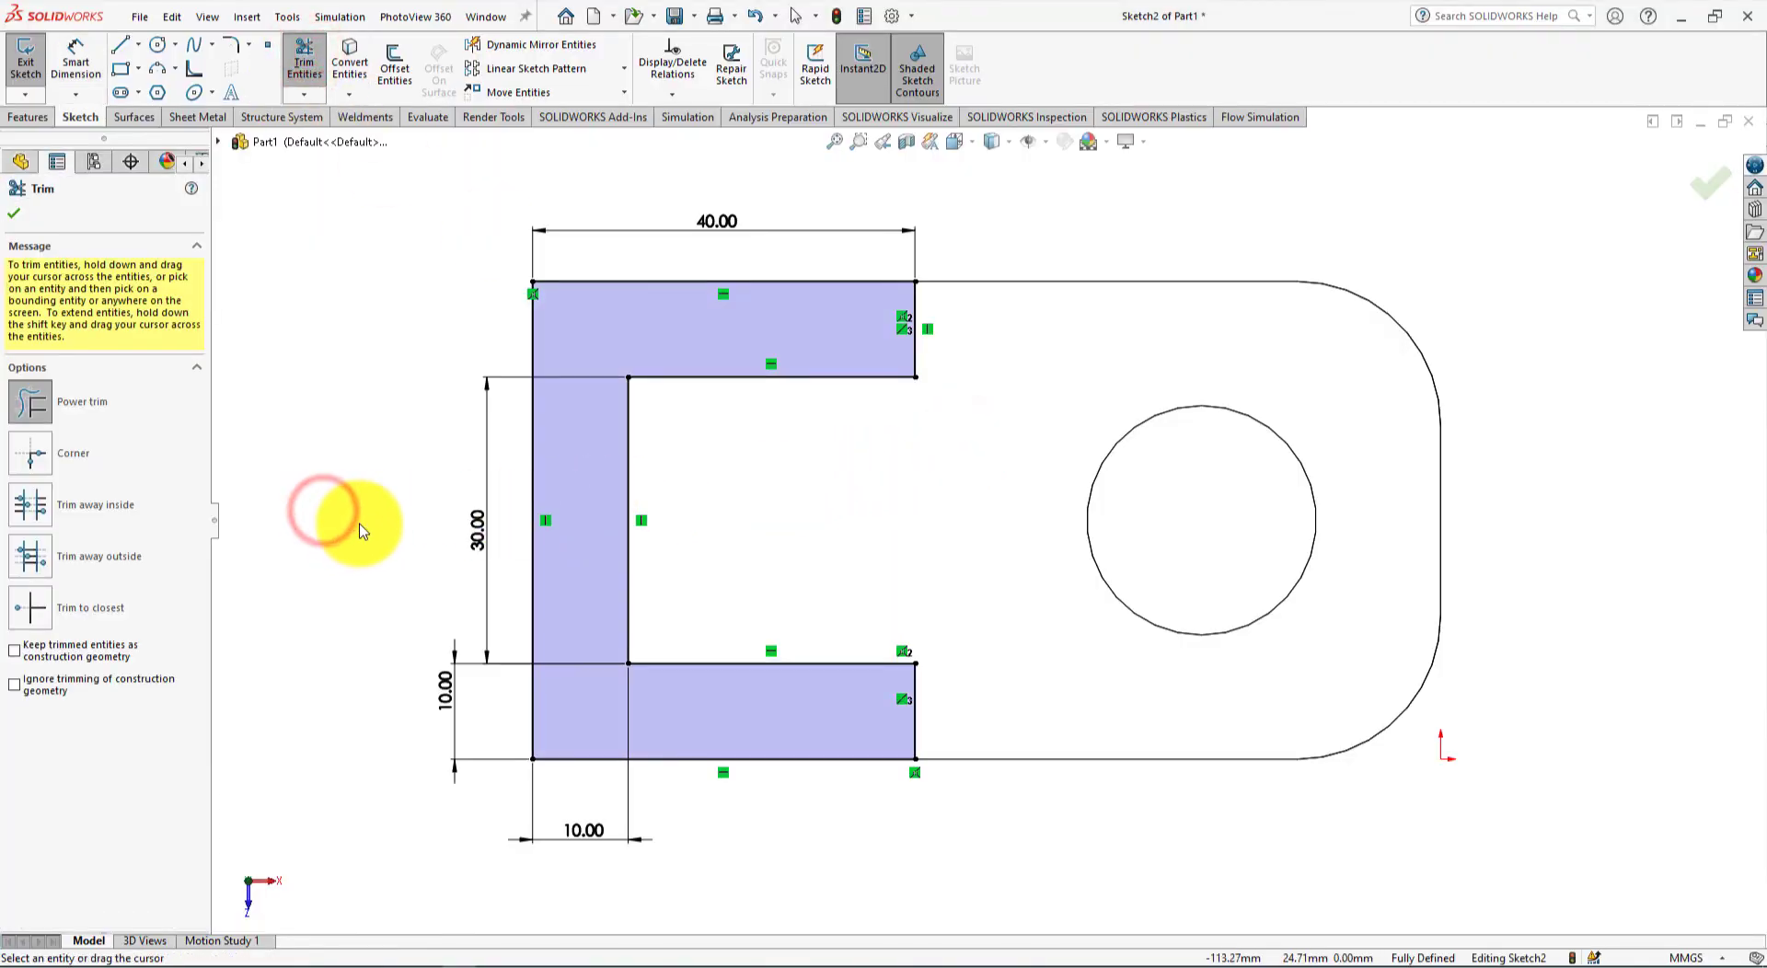
key(f)
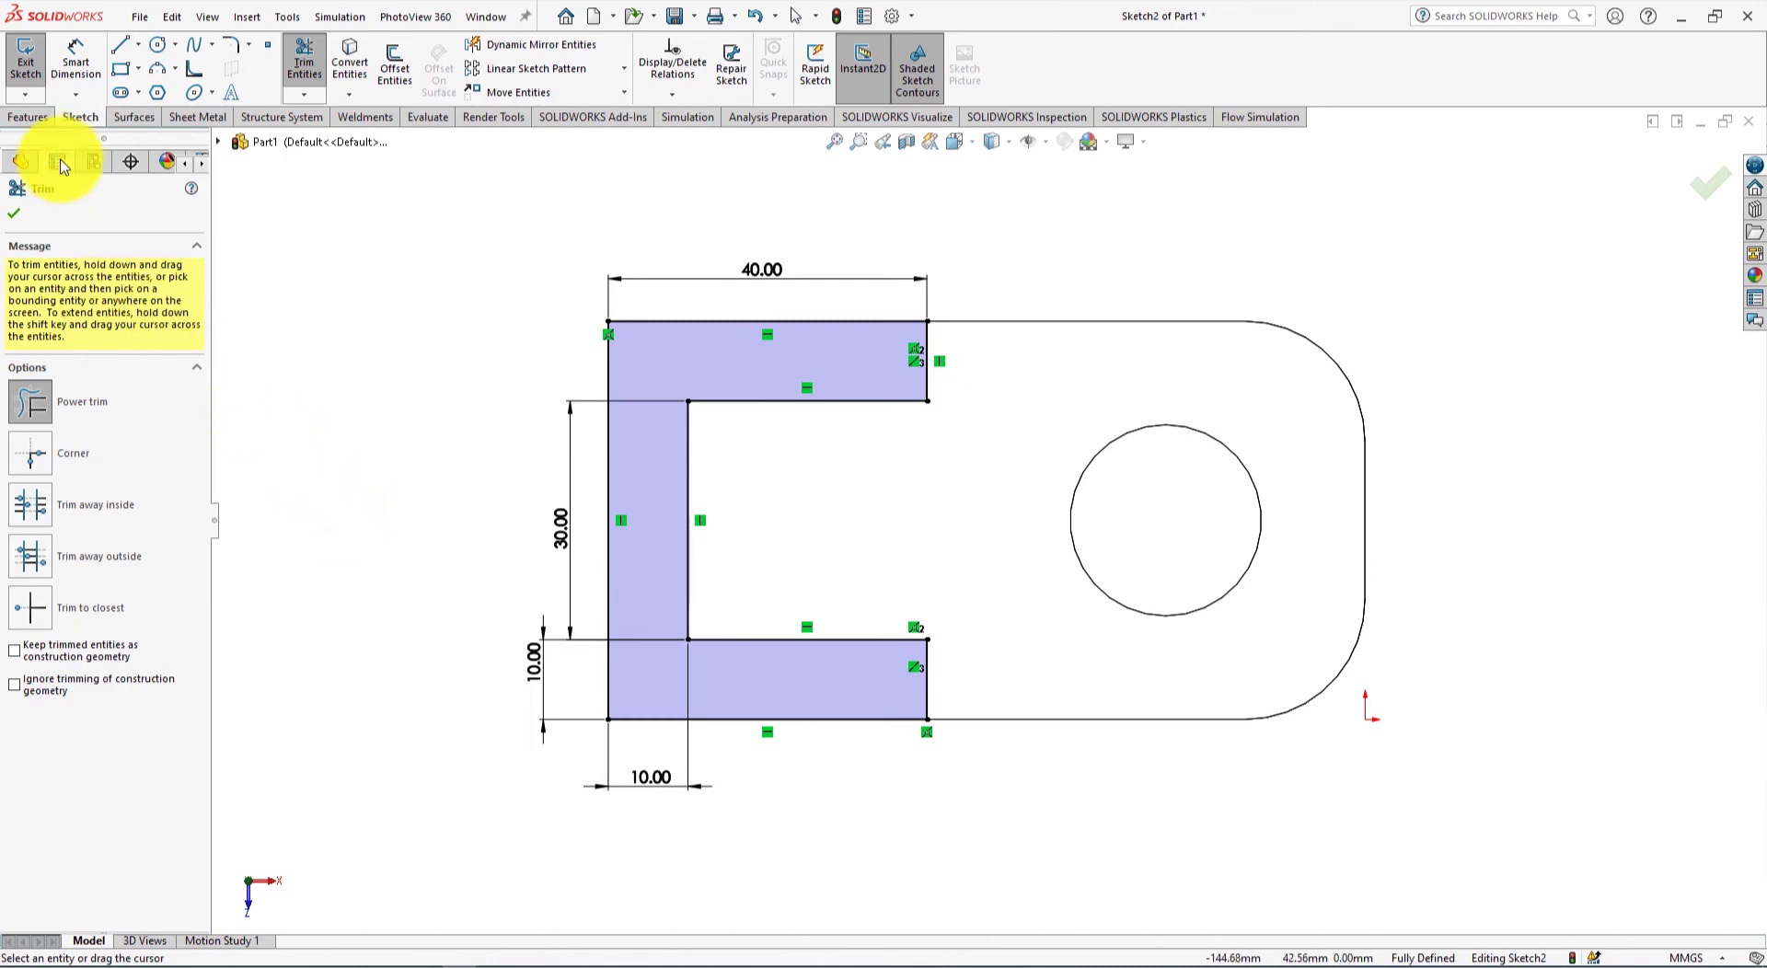
Step: Start an Extruded Boss/Base of the U-shaped sketch up from the plate
click(25, 117)
click(33, 63)
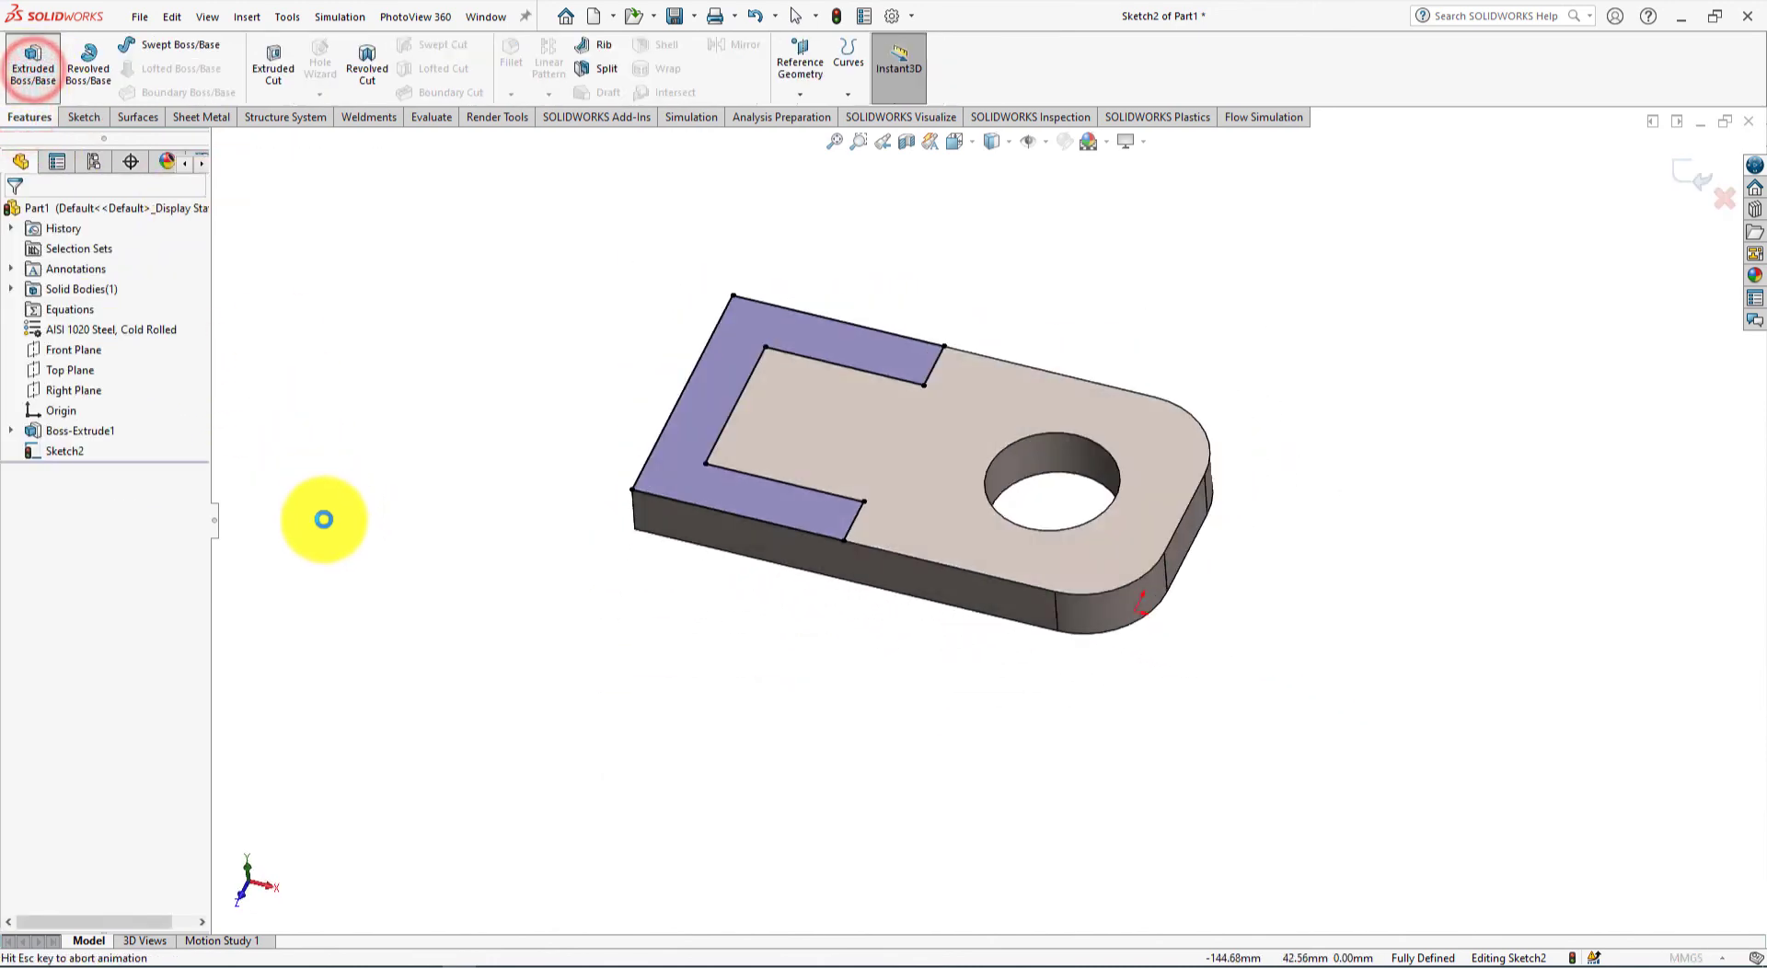
key(alt+Tab)
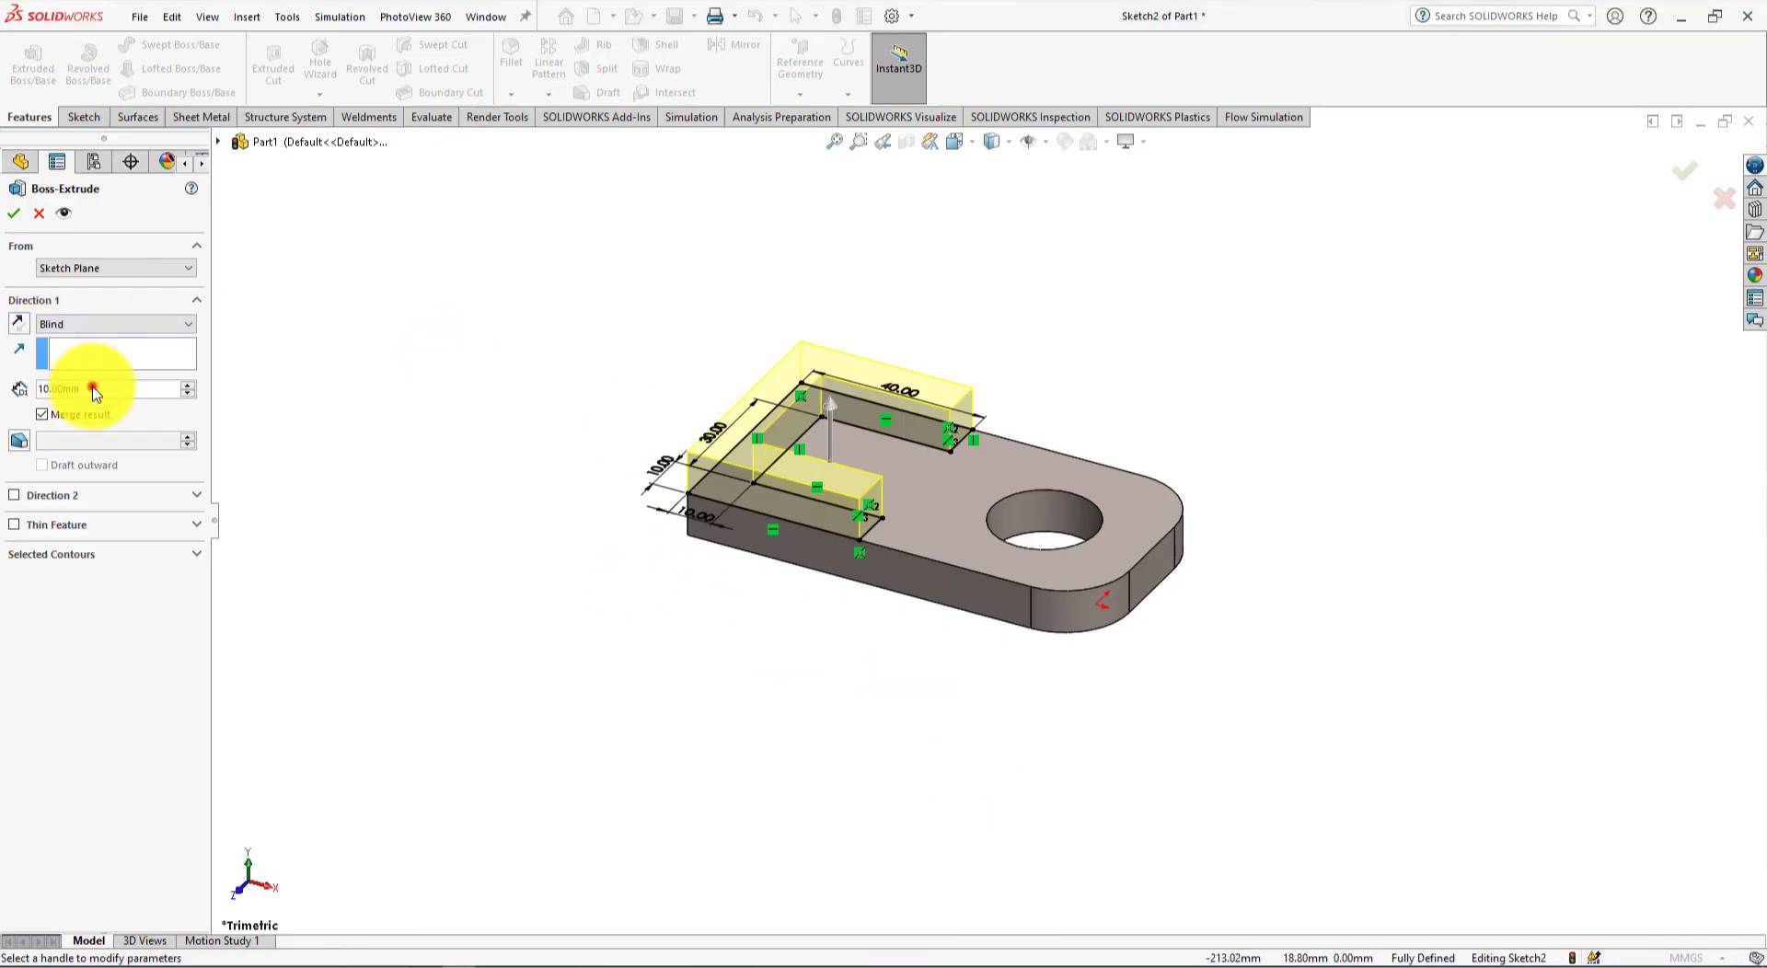
Step: Extrude the U-shaped wall 25 mm as Boss-Extrude2, then check it against the reference drawing
double_click(94, 388)
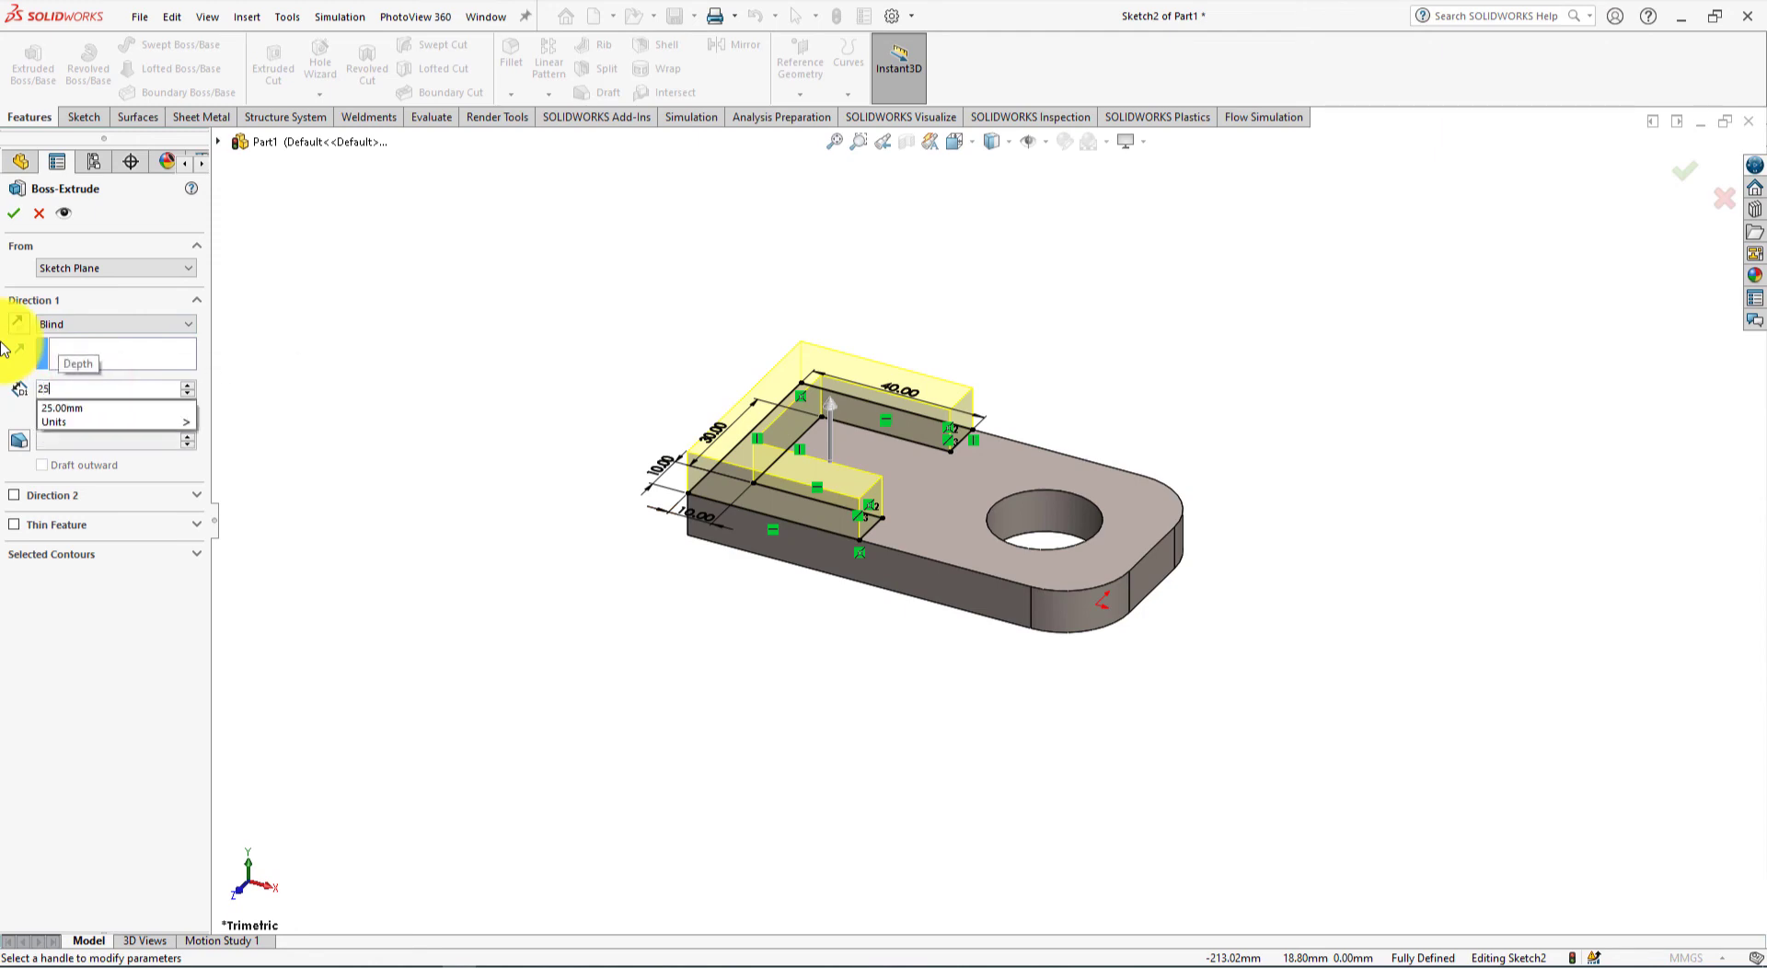
key(Return)
click(17, 212)
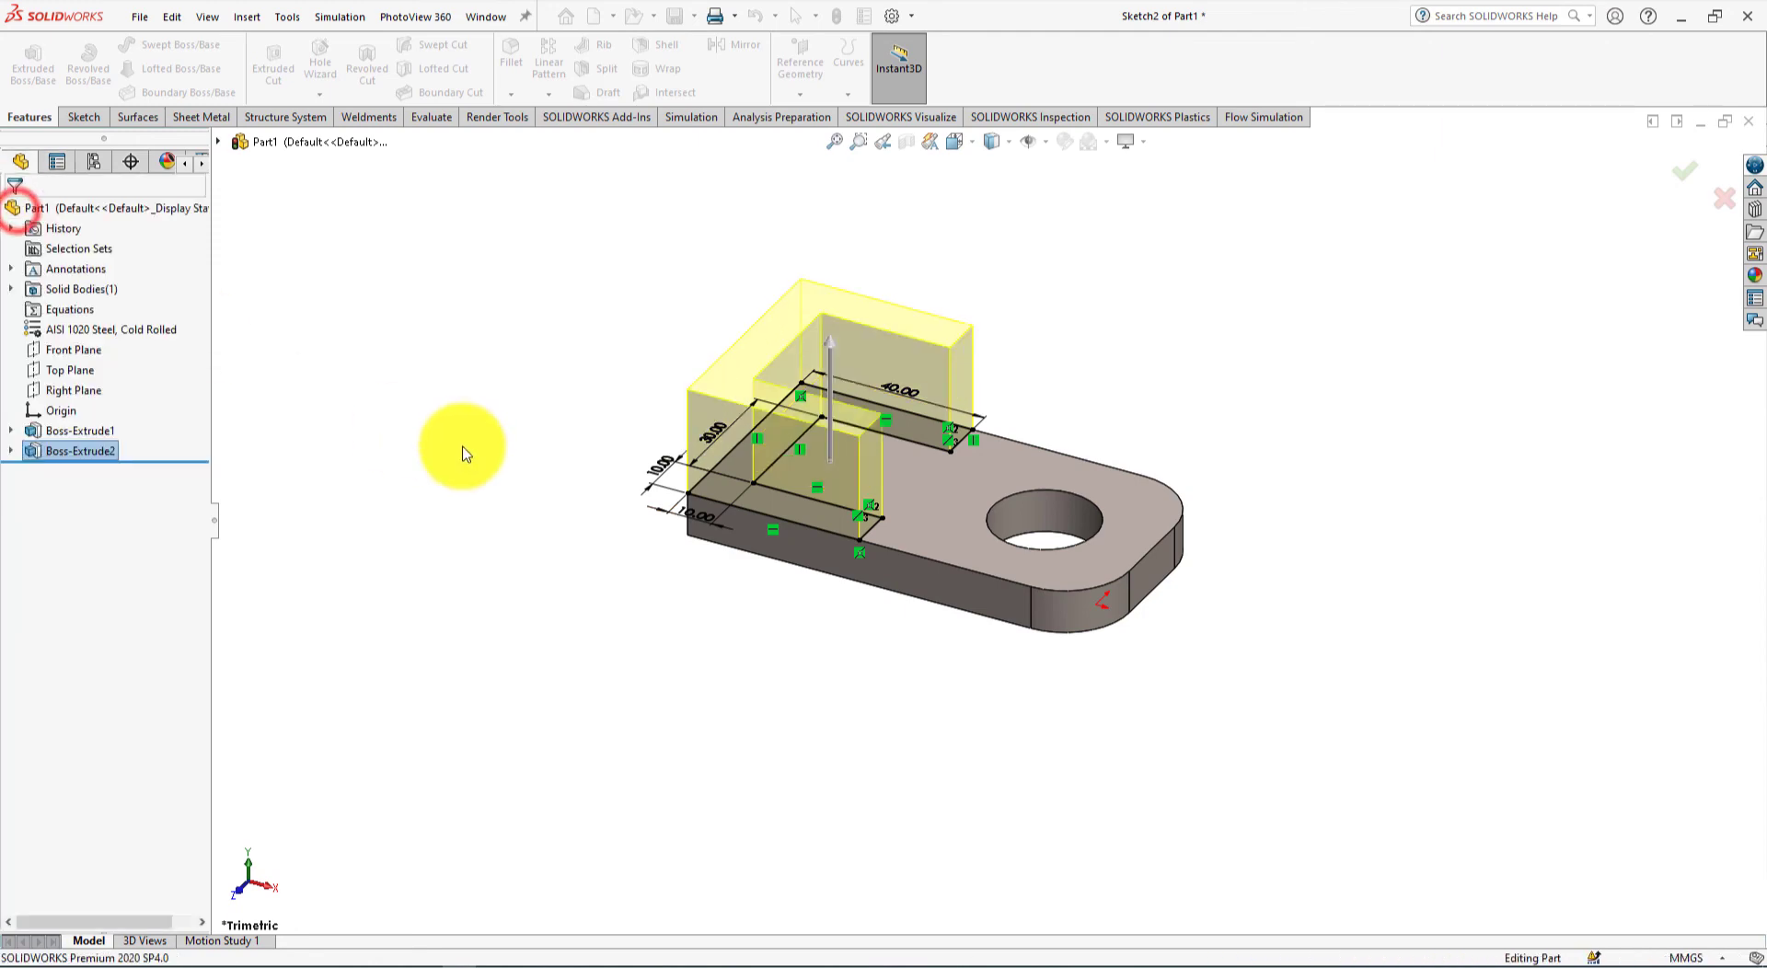
key(alt+Tab)
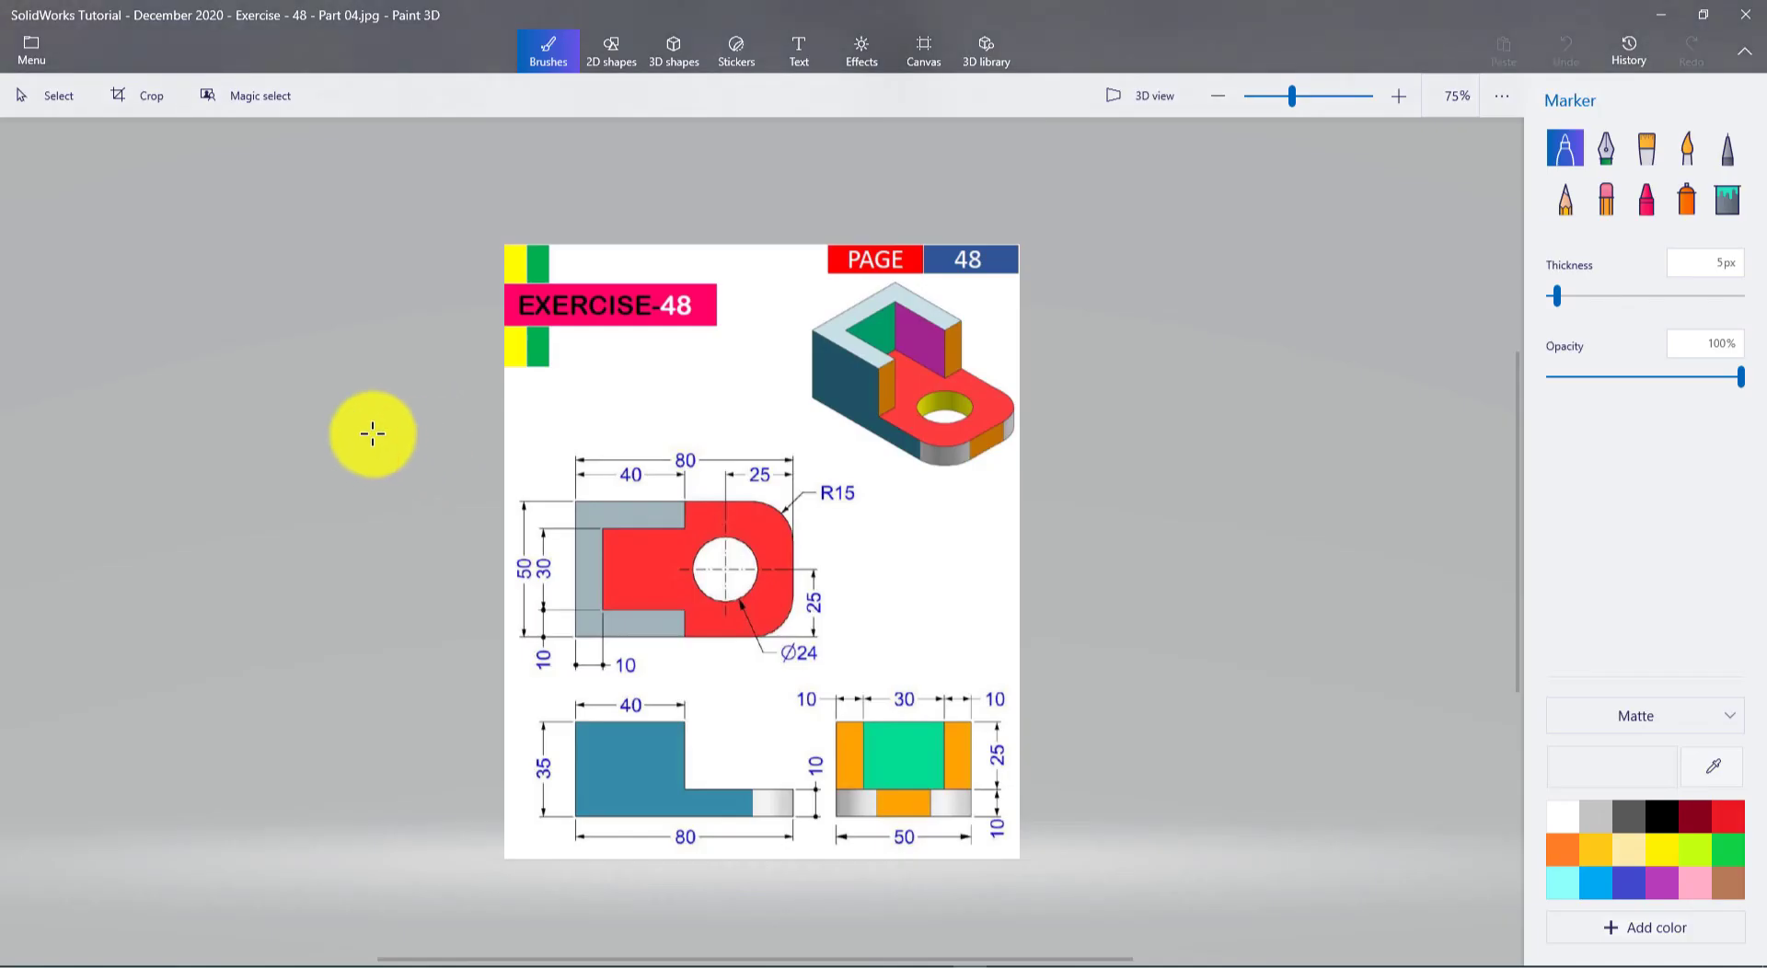
key(alt+Tab)
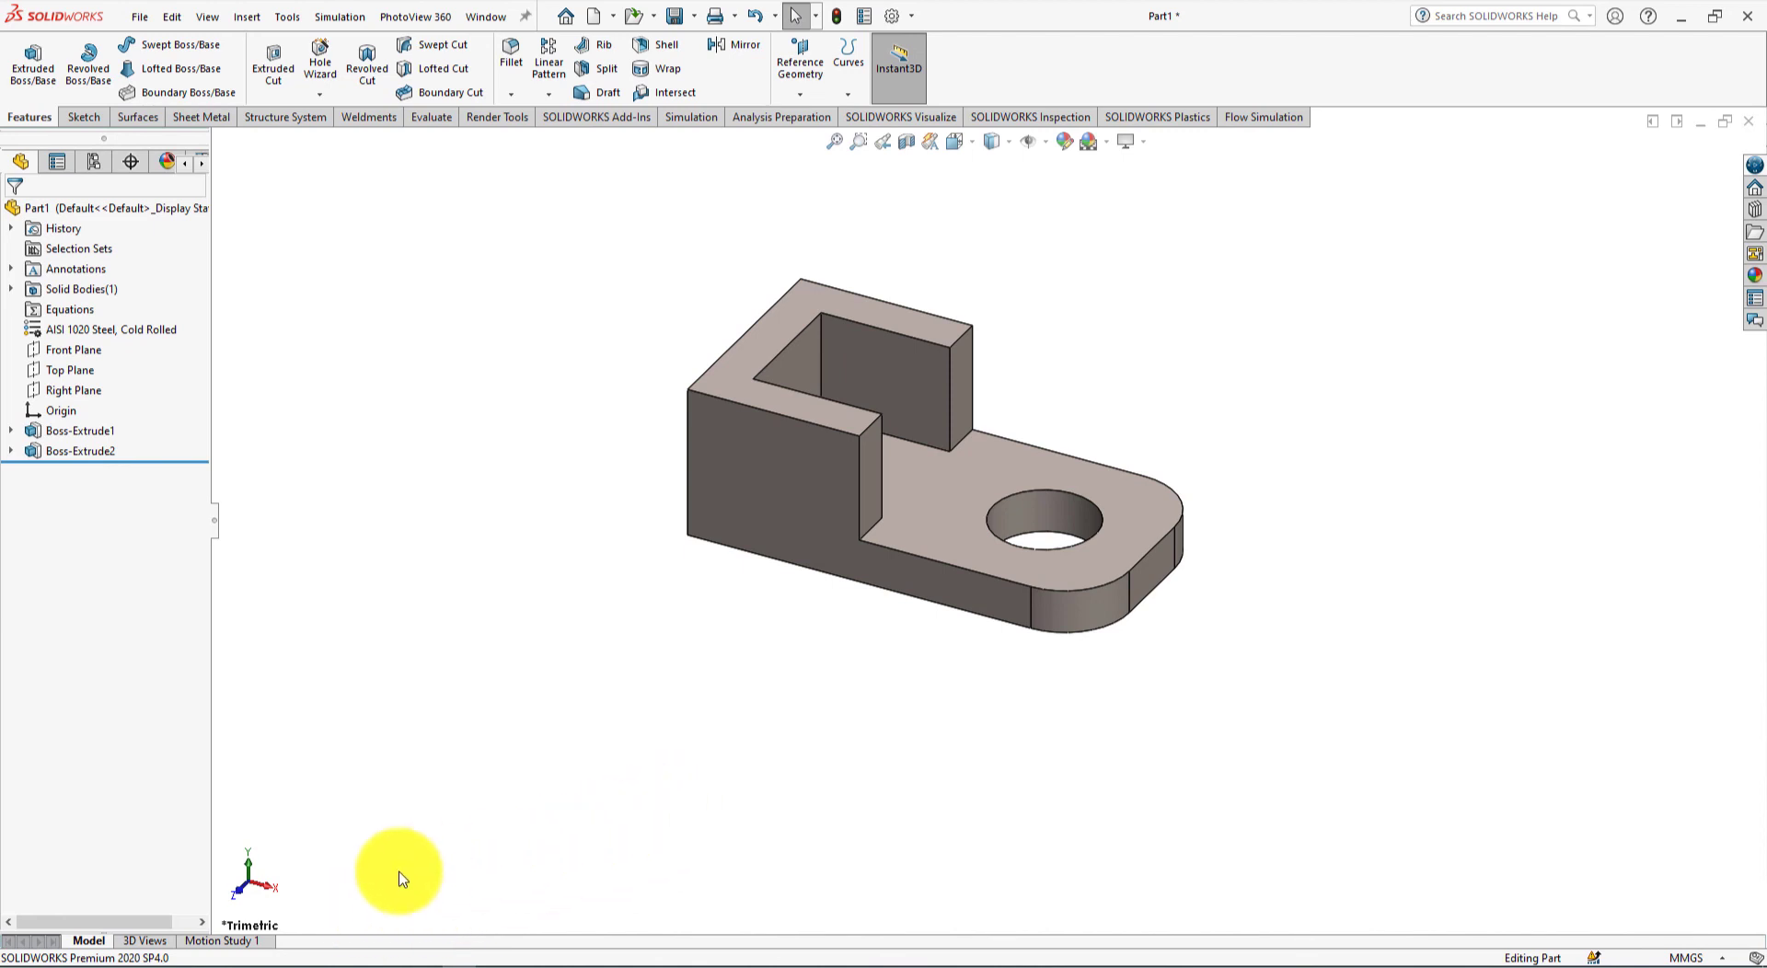
Step: Build a 30-second, one-turn clockwise Y-axis rotation in Motion Study 1 with the Animation Wizard
click(240, 942)
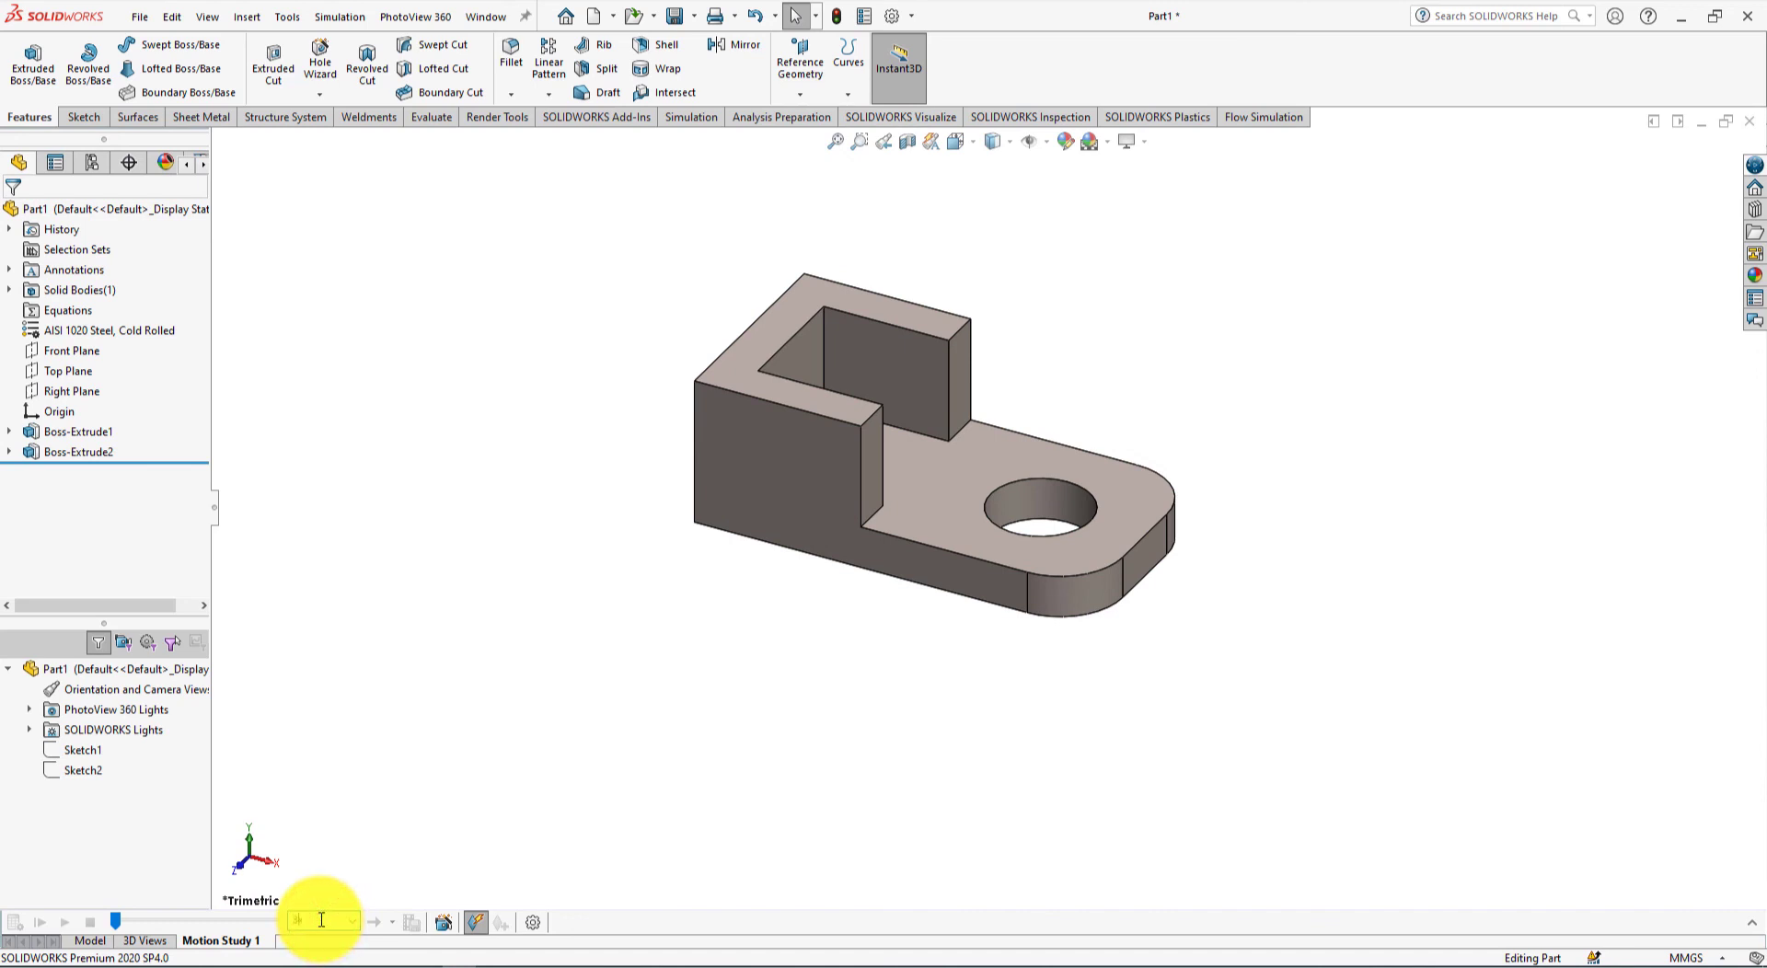
click(445, 924)
drag(898, 258, 322, 193)
click(415, 626)
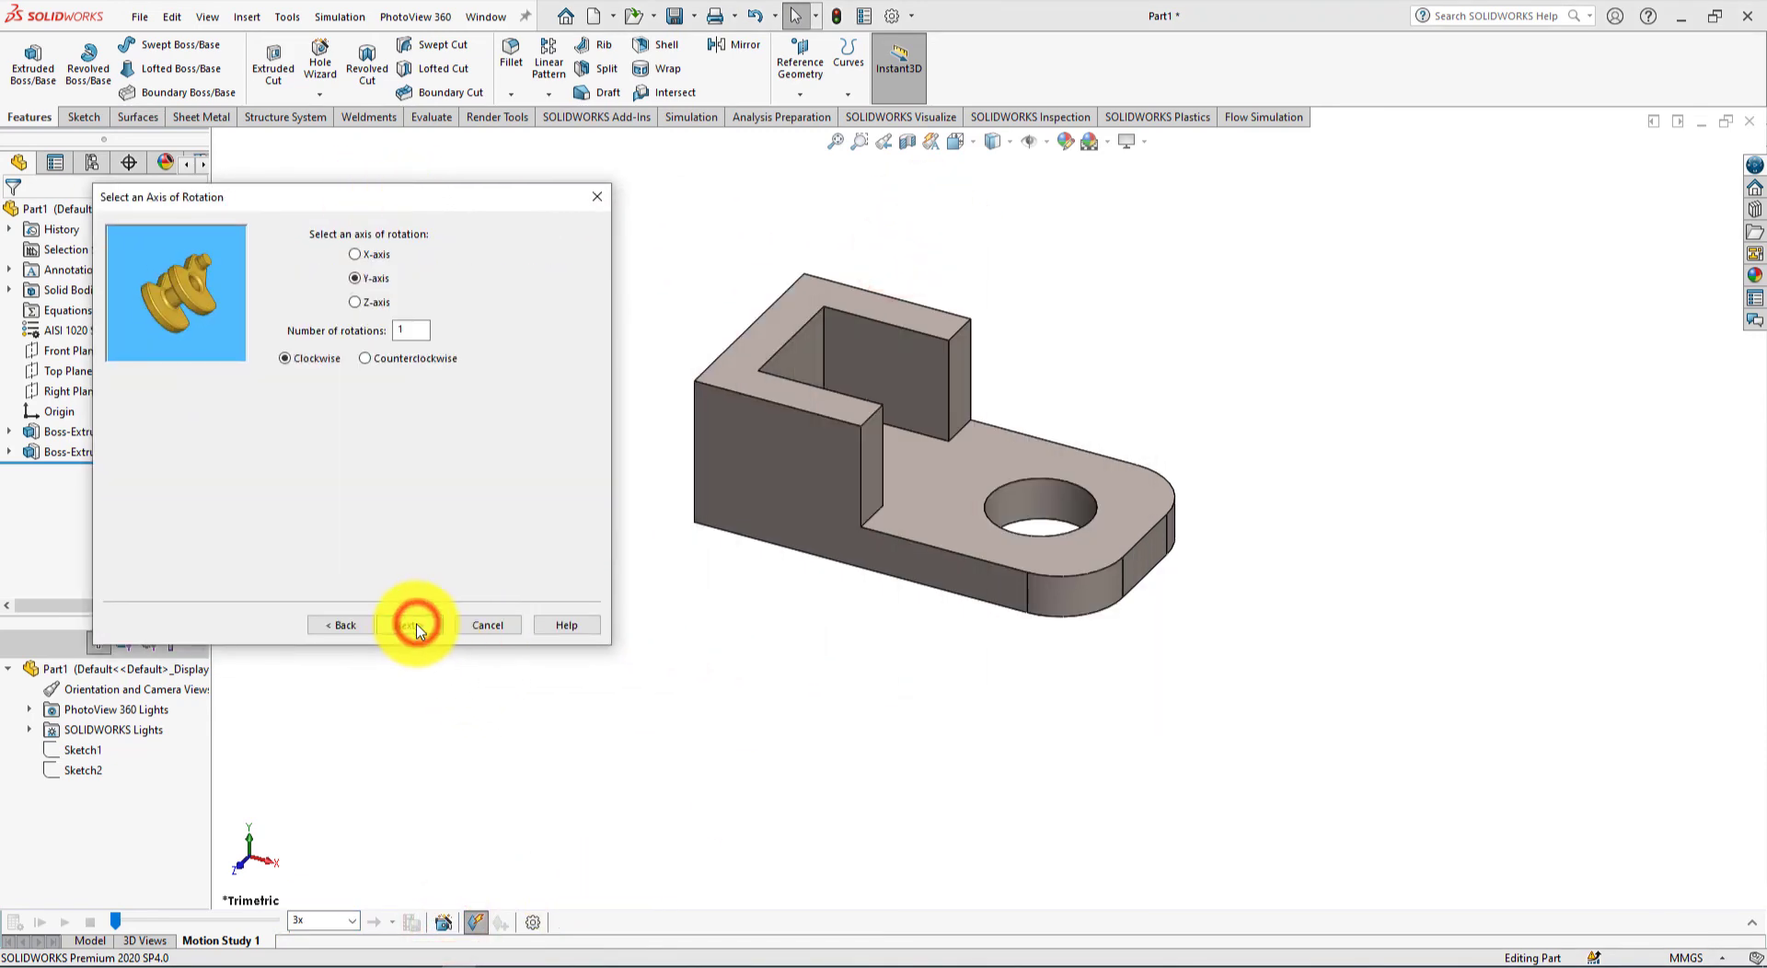
click(416, 625)
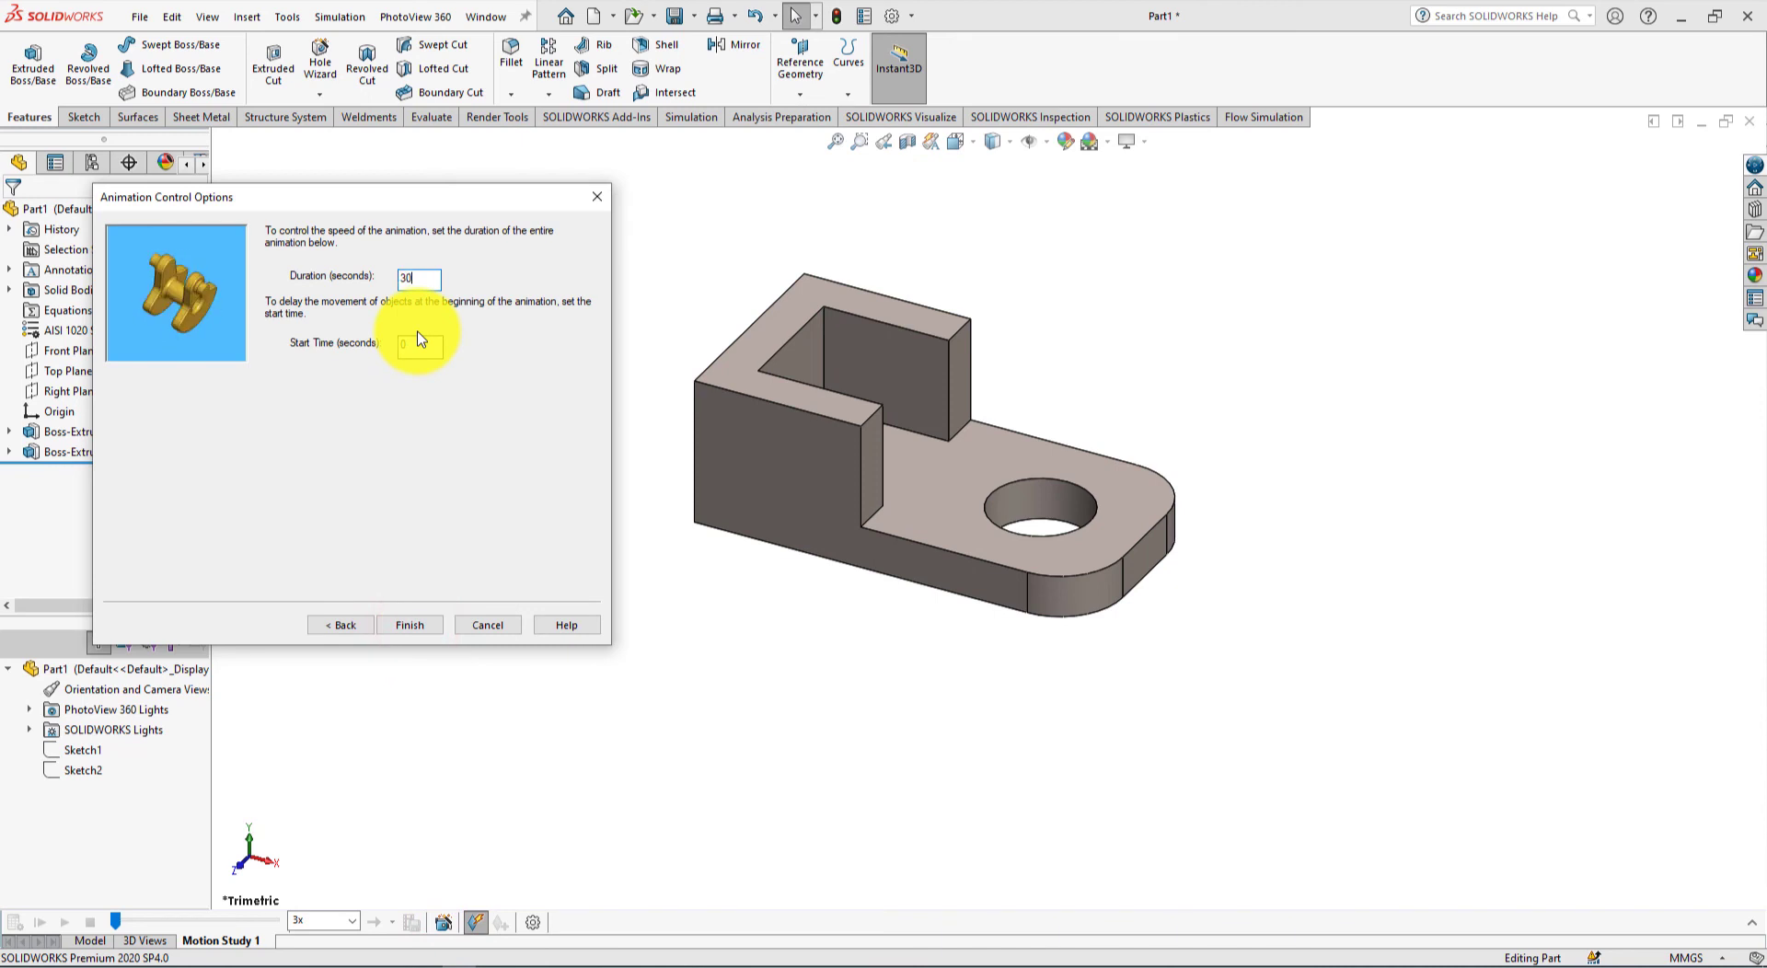
click(416, 626)
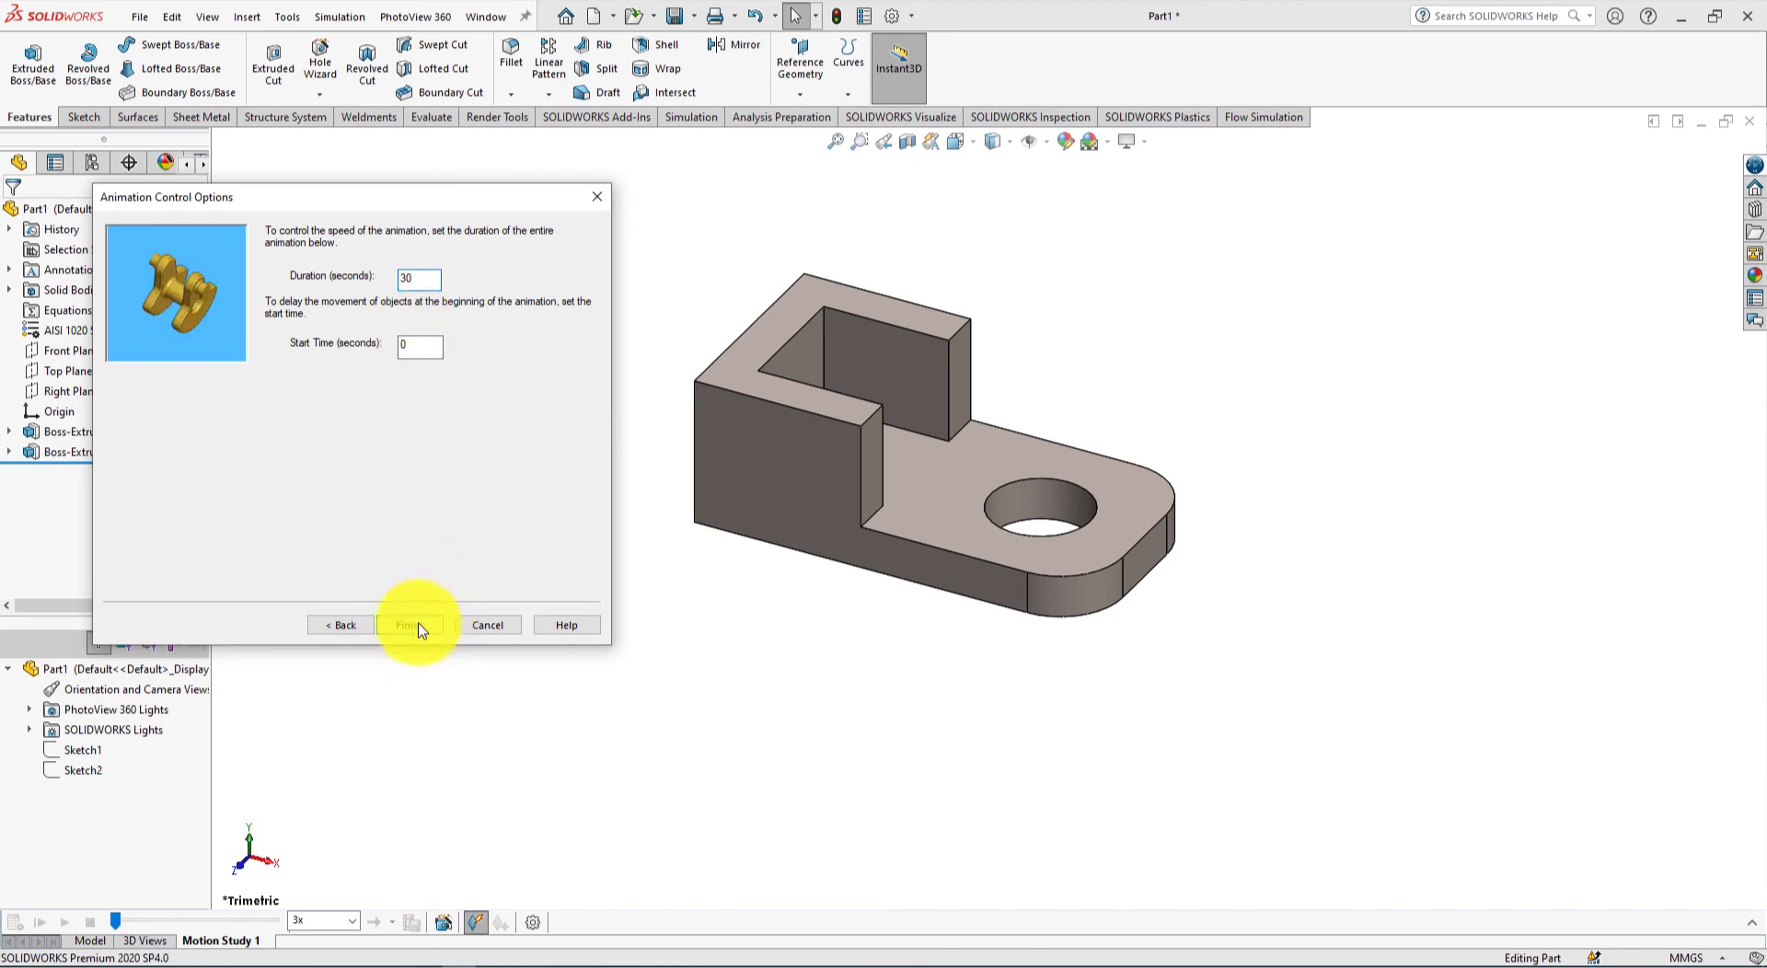
Step: Play the Y-axis rotation animation of the bracket in Motion Study 1
click(39, 922)
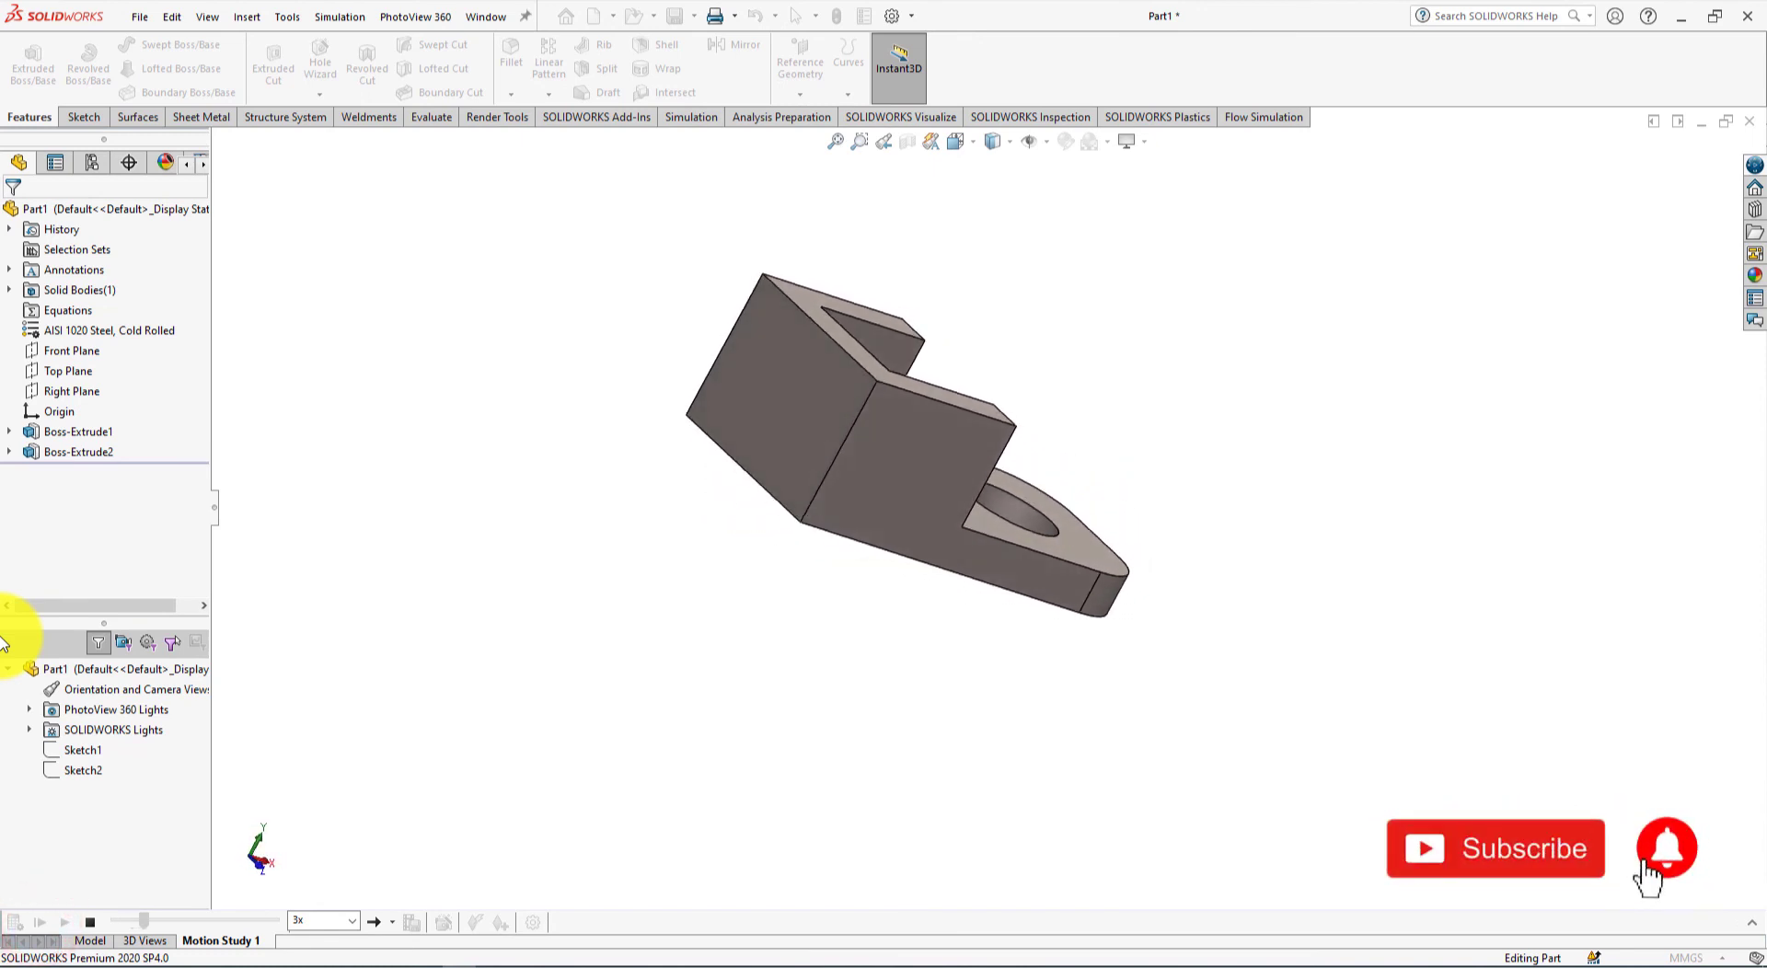